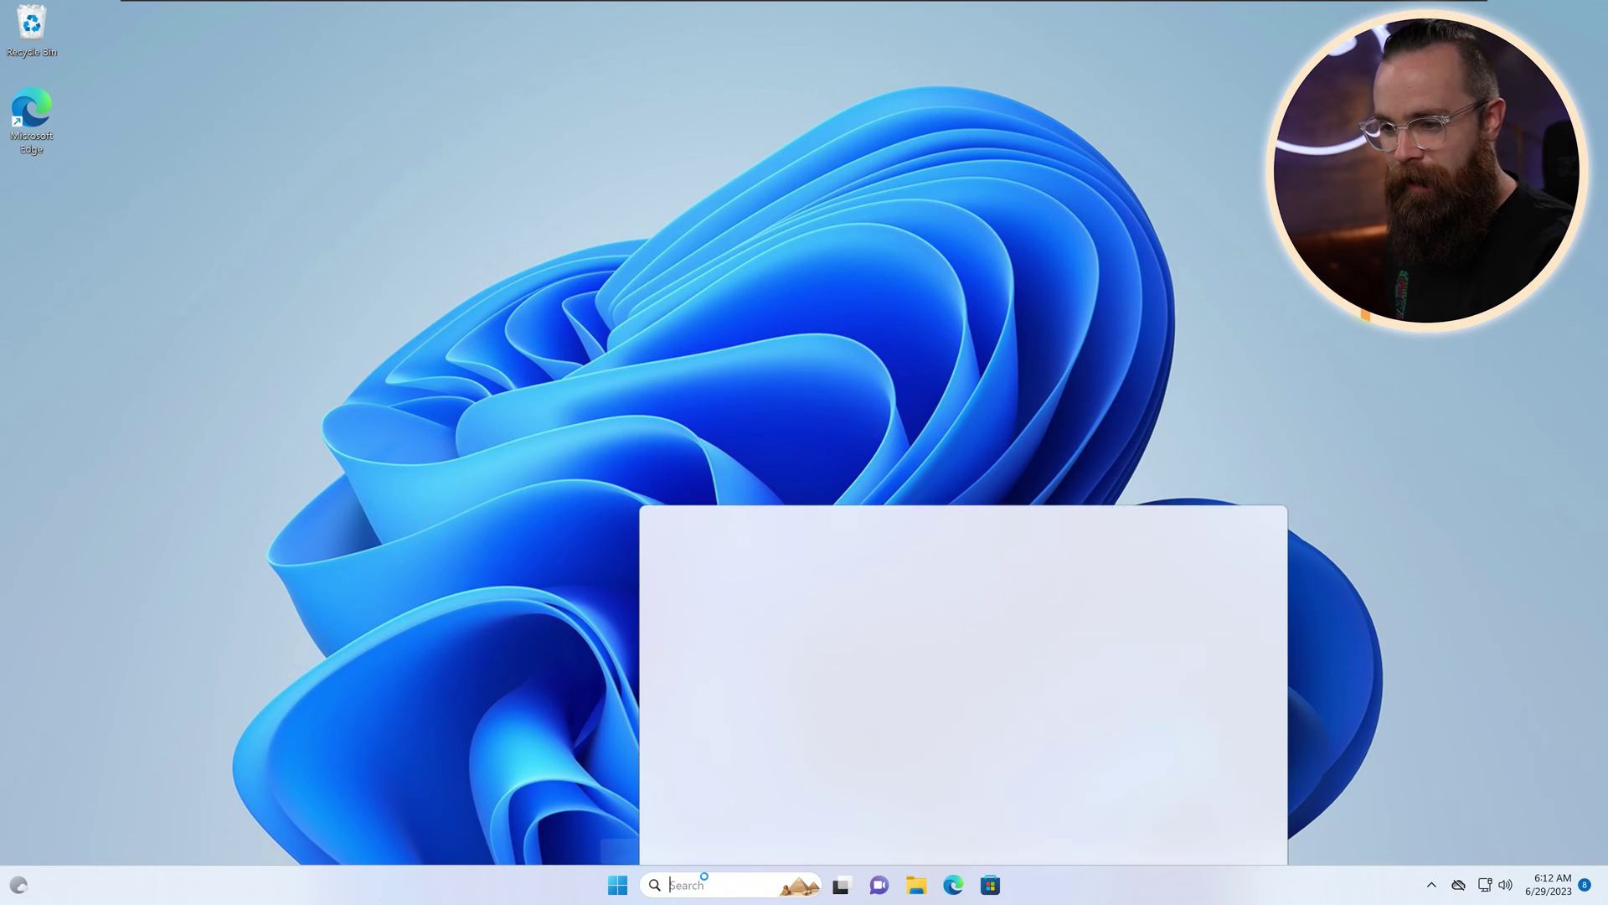
Step: Search for 'ter' so Terminal shows as the best match
type("ter,")
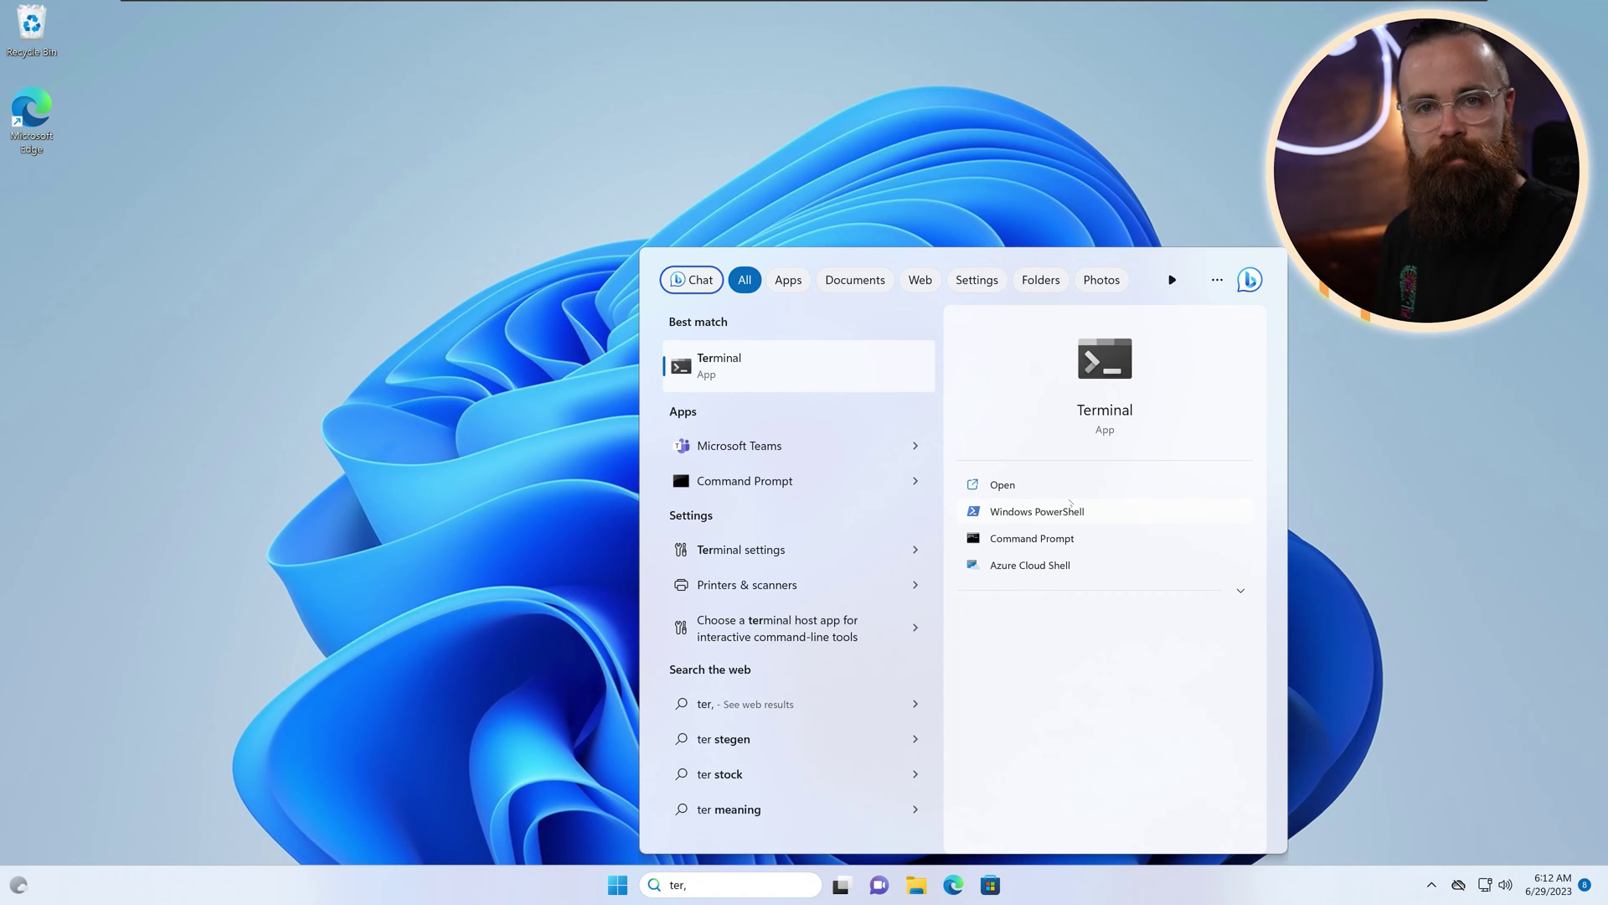
Step: Run Terminal as administrator from its right-click menu
right_click(785, 381)
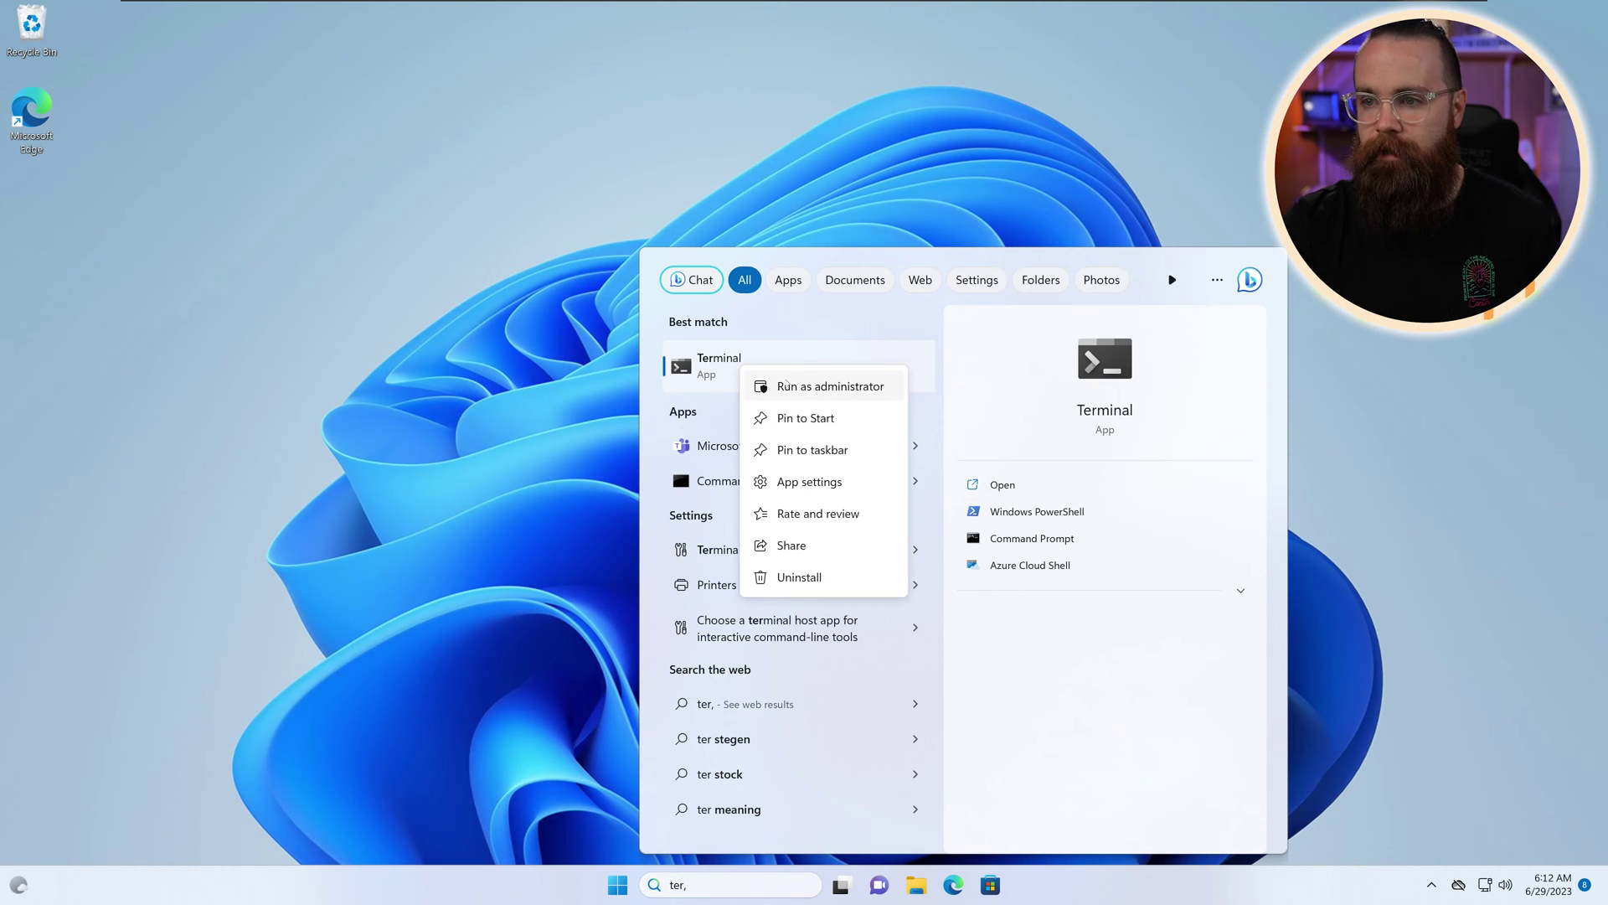
left_click(810, 387)
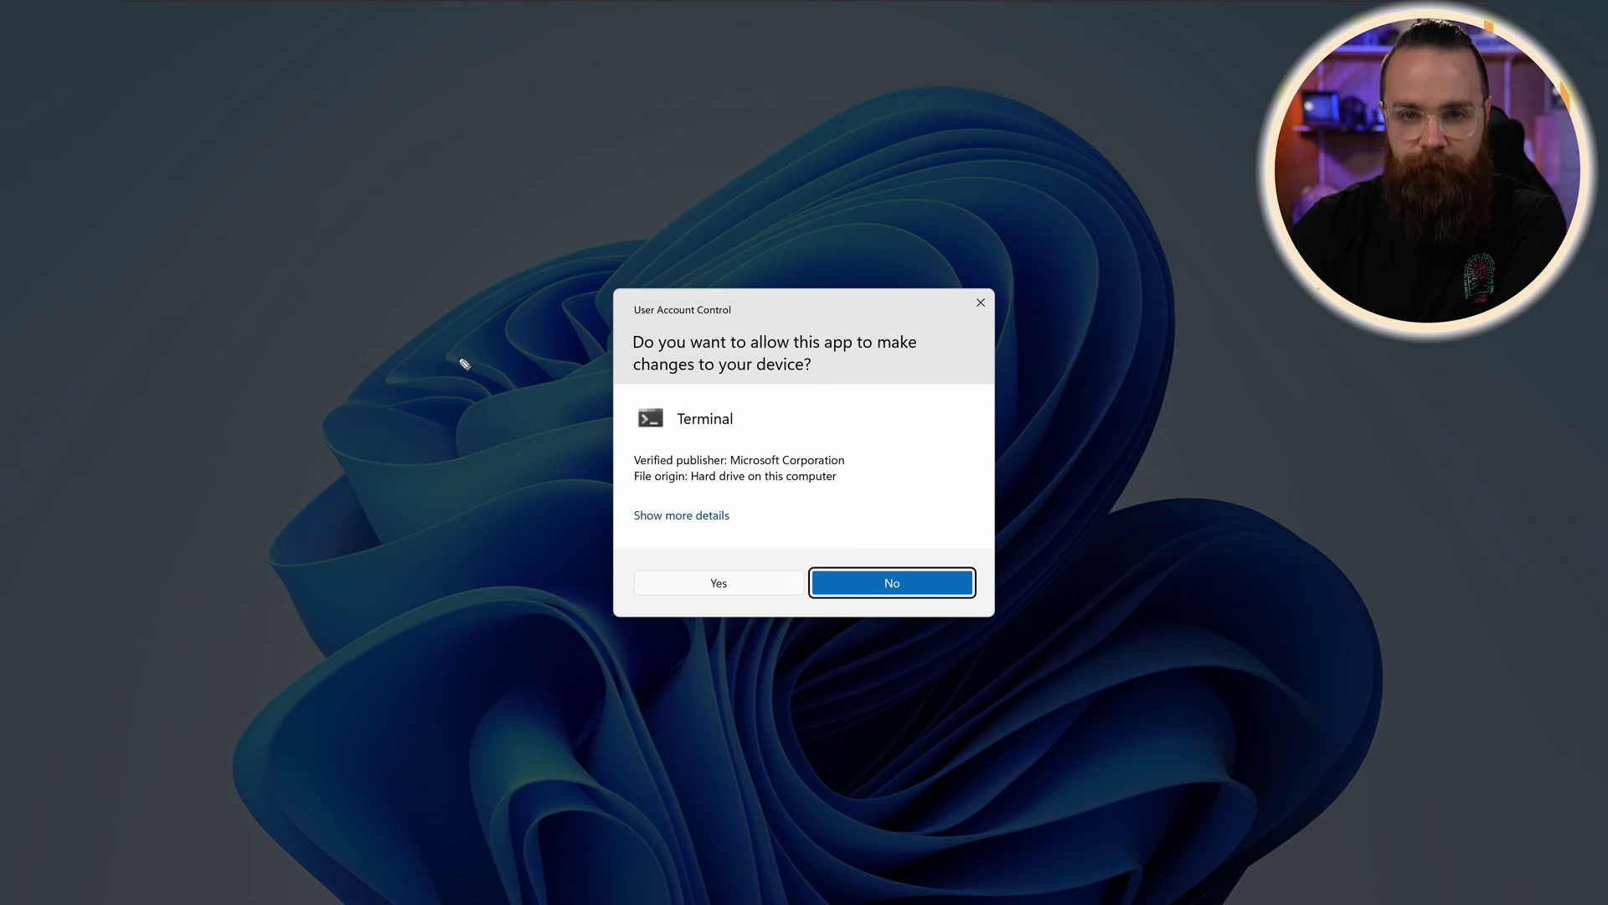
Step: Annotate the UAC prompt with arrows and 'Protection from hackers', then dismiss it
mouse_move(466, 350)
left_mouse_down()
mouse_move(503, 429)
mouse_move(523, 429)
left_mouse_up()
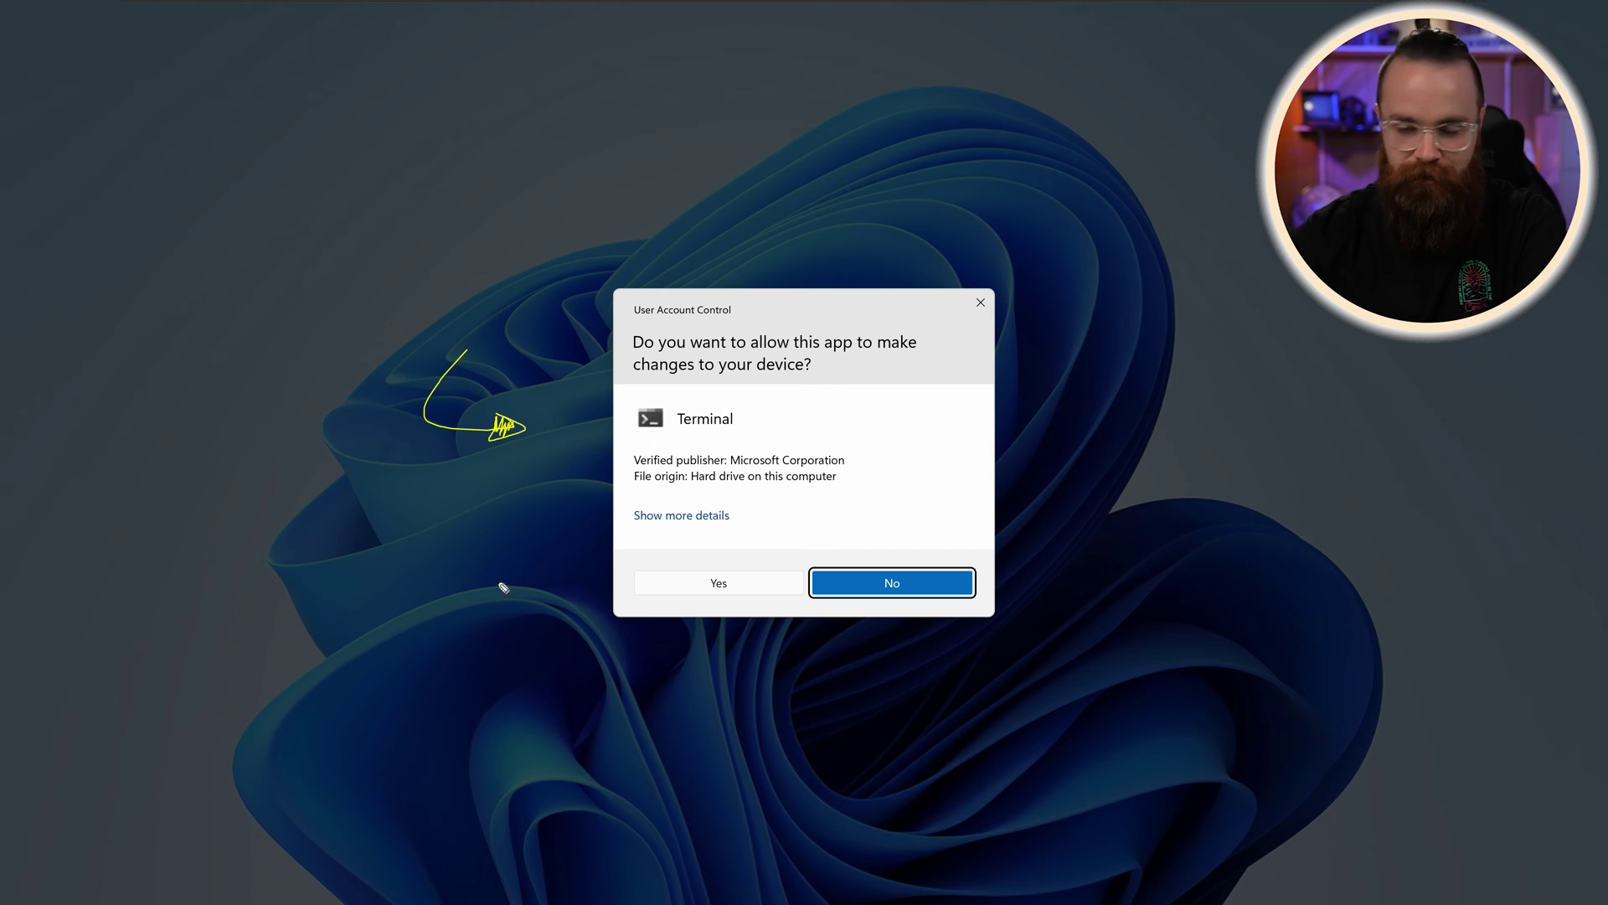
left_click_drag(763, 718, 754, 666)
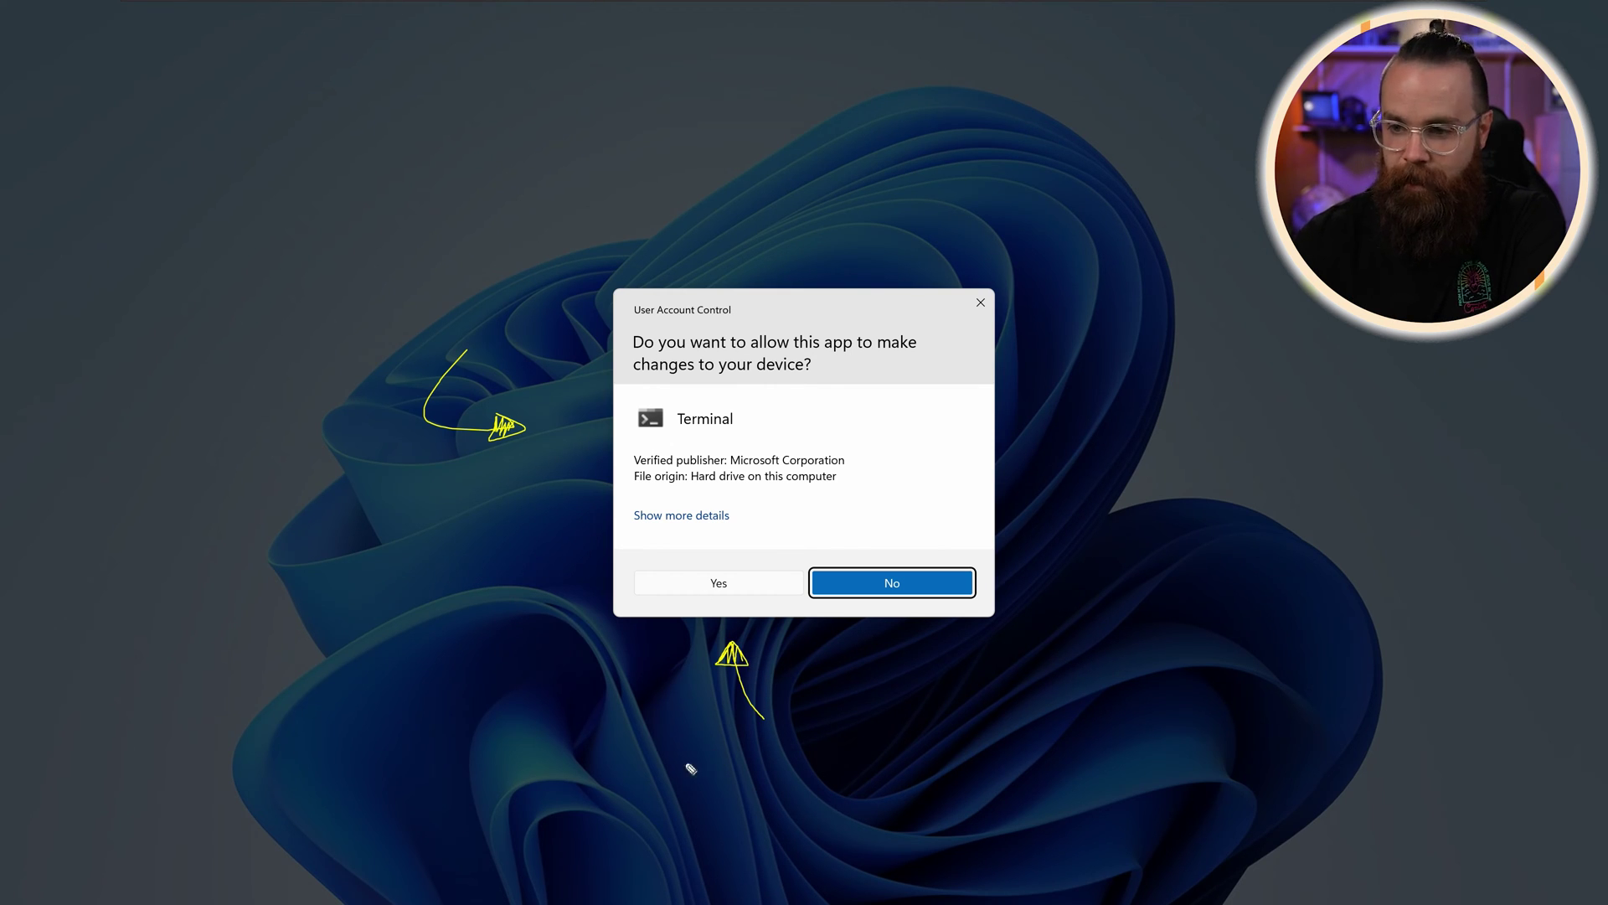
mouse_move(690, 765)
left_mouse_down()
mouse_move(814, 748)
mouse_move(758, 791)
mouse_move(779, 837)
mouse_move(850, 819)
left_mouse_up()
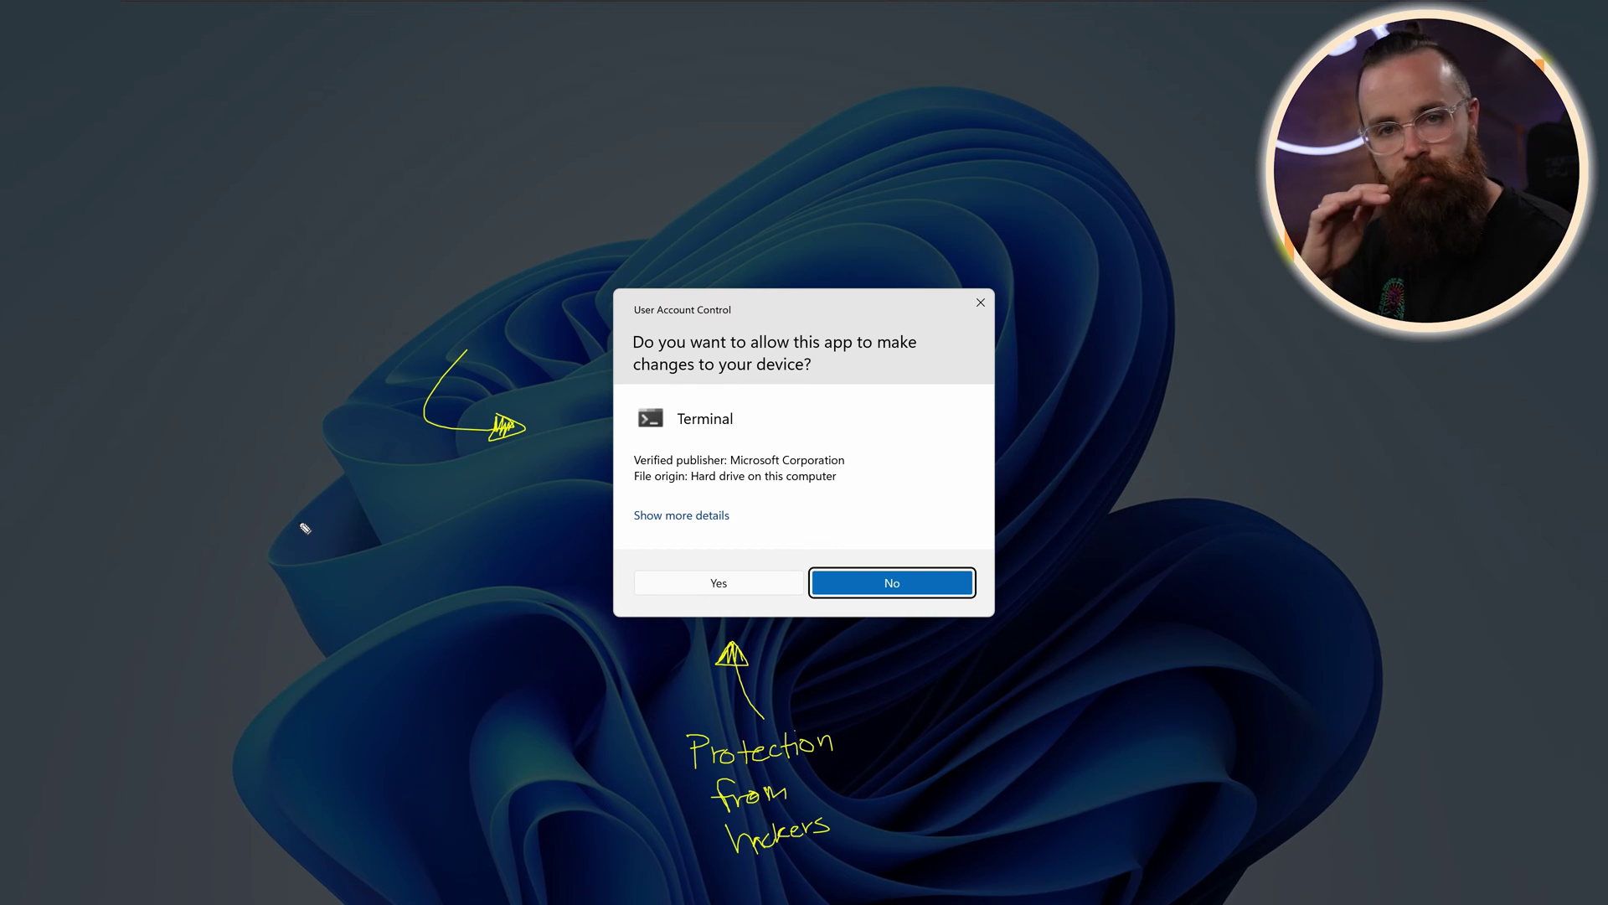
key("Escape")
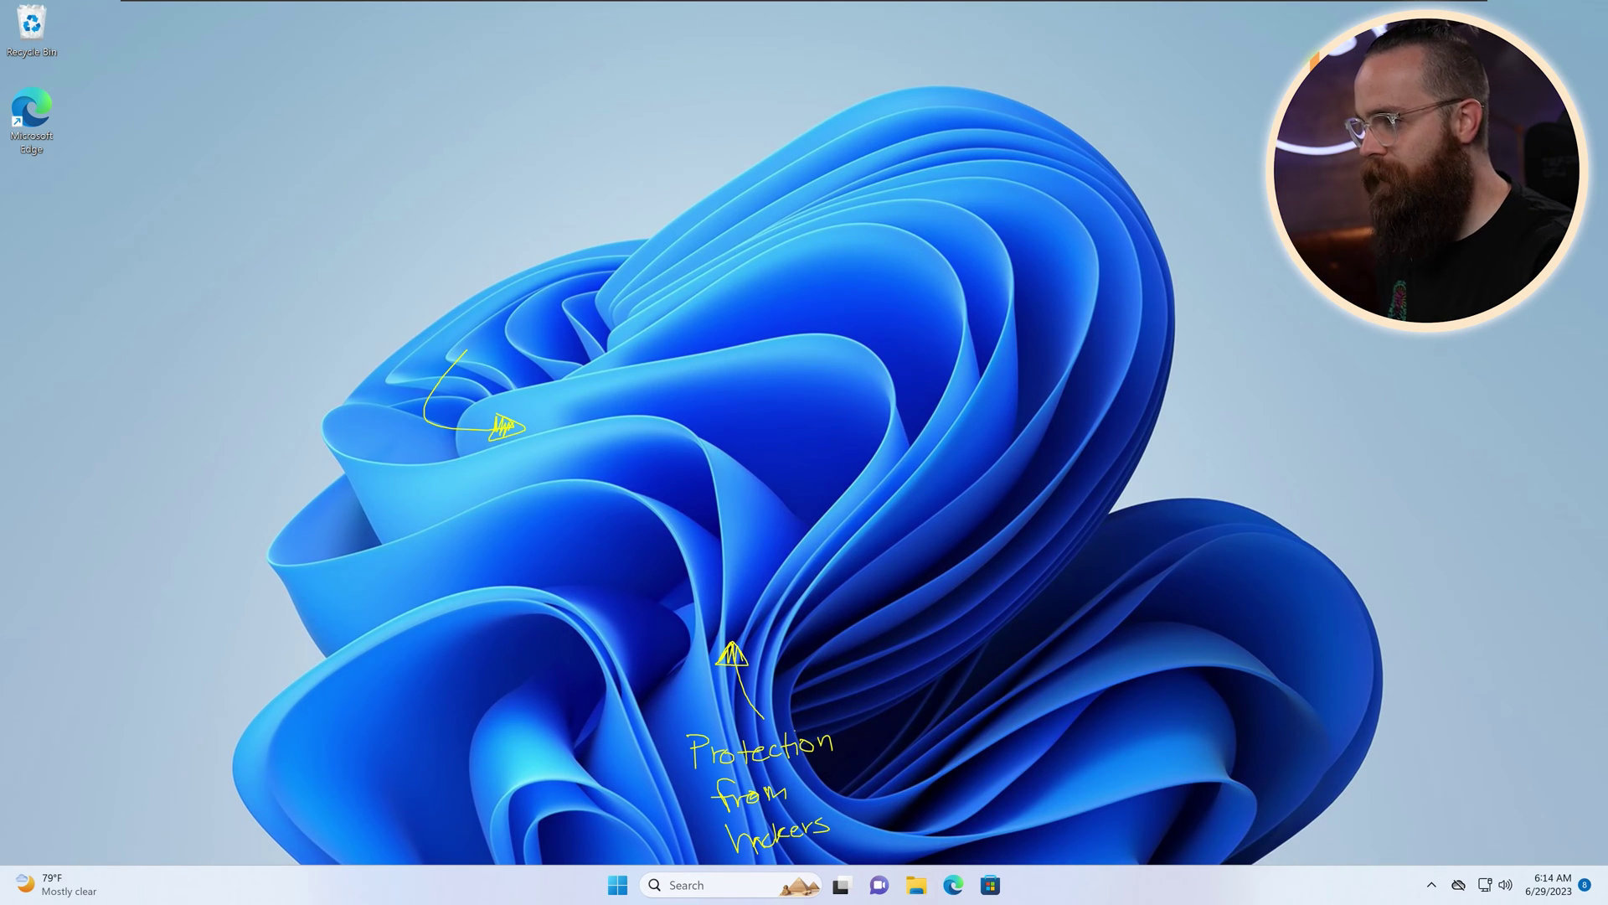
Step: Bring back the Terminal UAC prompt, sketch a monitor labelled 'Remote Access', then clear annotations
left_click(788, 879)
mouse_move(459, 153)
left_mouse_down()
mouse_move(550, 205)
mouse_move(569, 194)
left_mouse_up()
left_click_drag(506, 224, 553, 298)
mouse_move(506, 299)
left_mouse_down()
mouse_move(601, 330)
mouse_move(588, 325)
left_mouse_up()
left_click_drag(517, 233, 593, 266)
mouse_move(286, 139)
left_mouse_down()
mouse_move(295, 164)
mouse_move(348, 147)
left_mouse_up()
left_click_drag(352, 141, 379, 150)
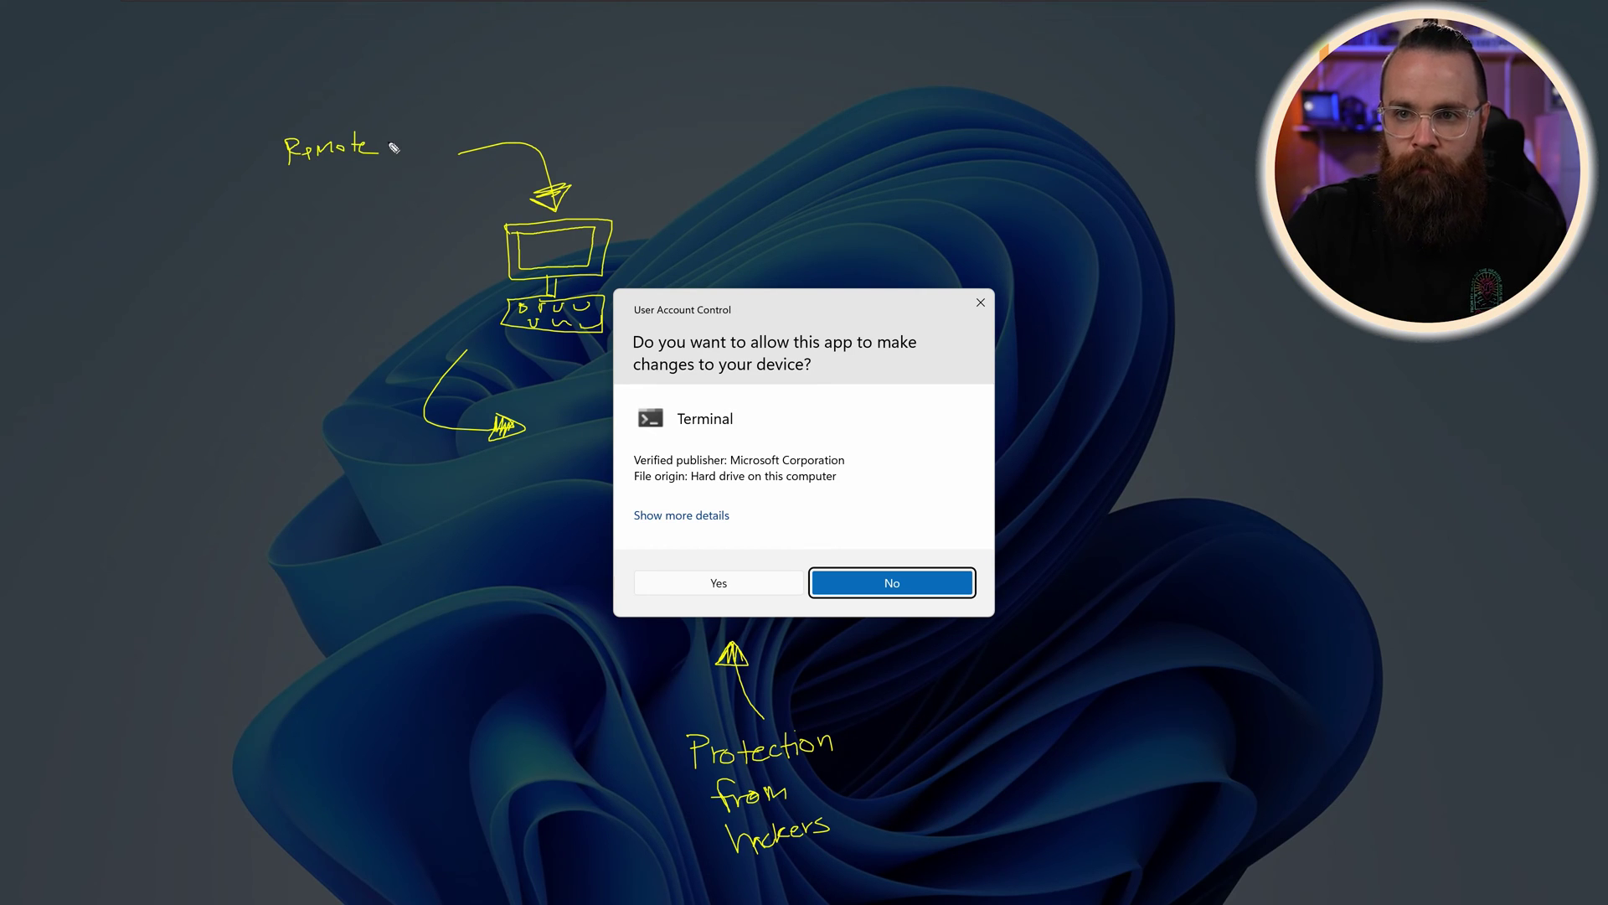
left_click_drag(298, 188, 371, 196)
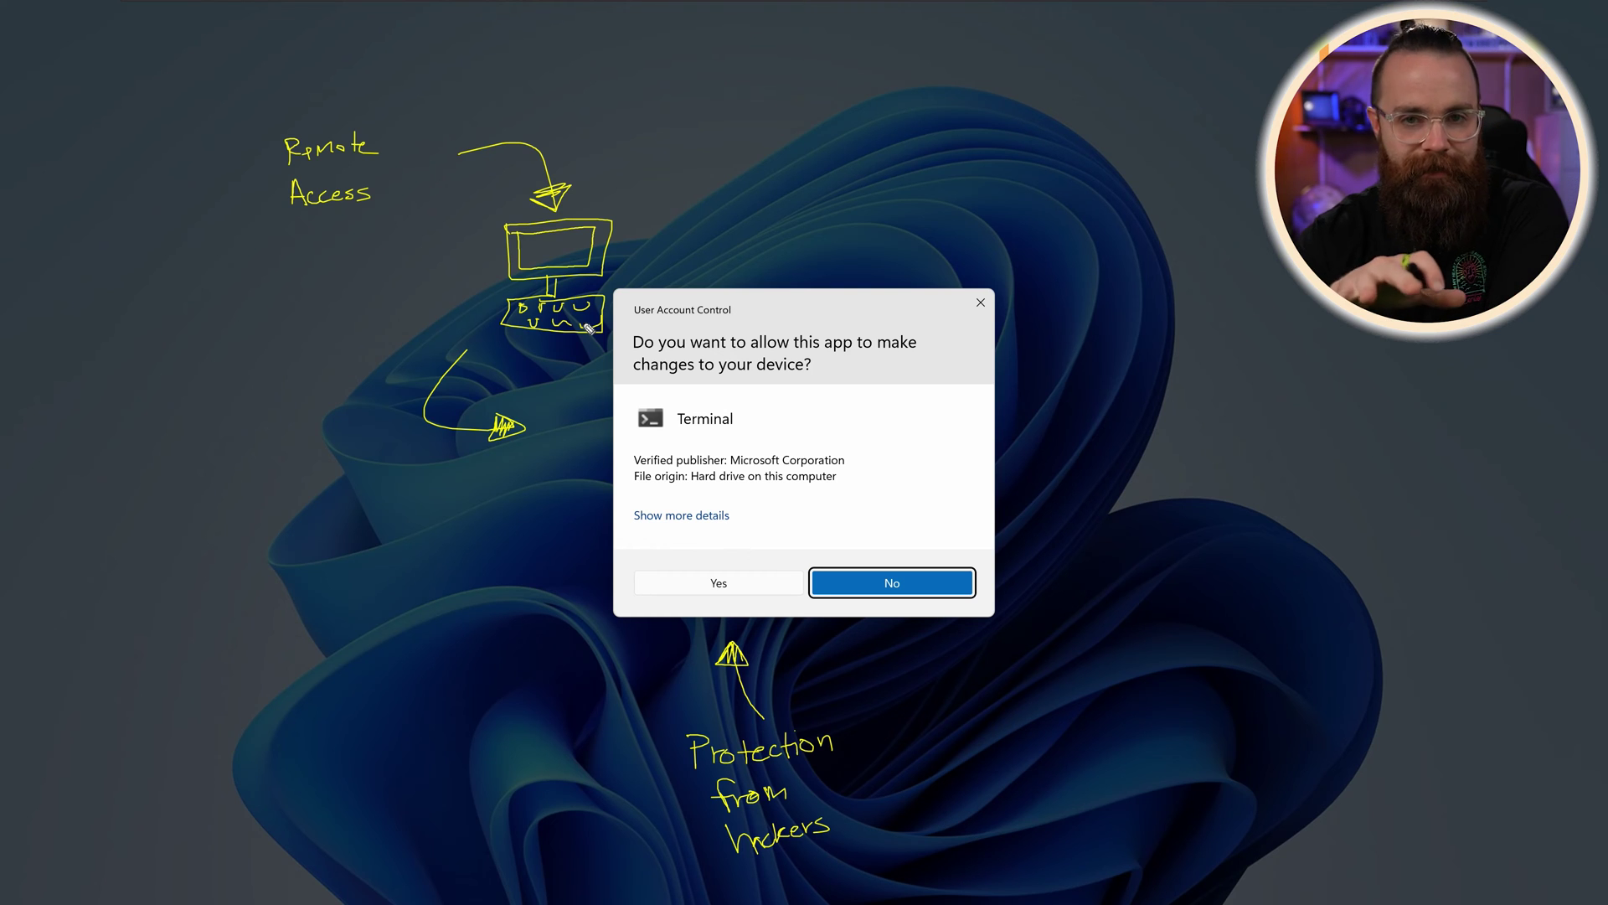
key("Escape")
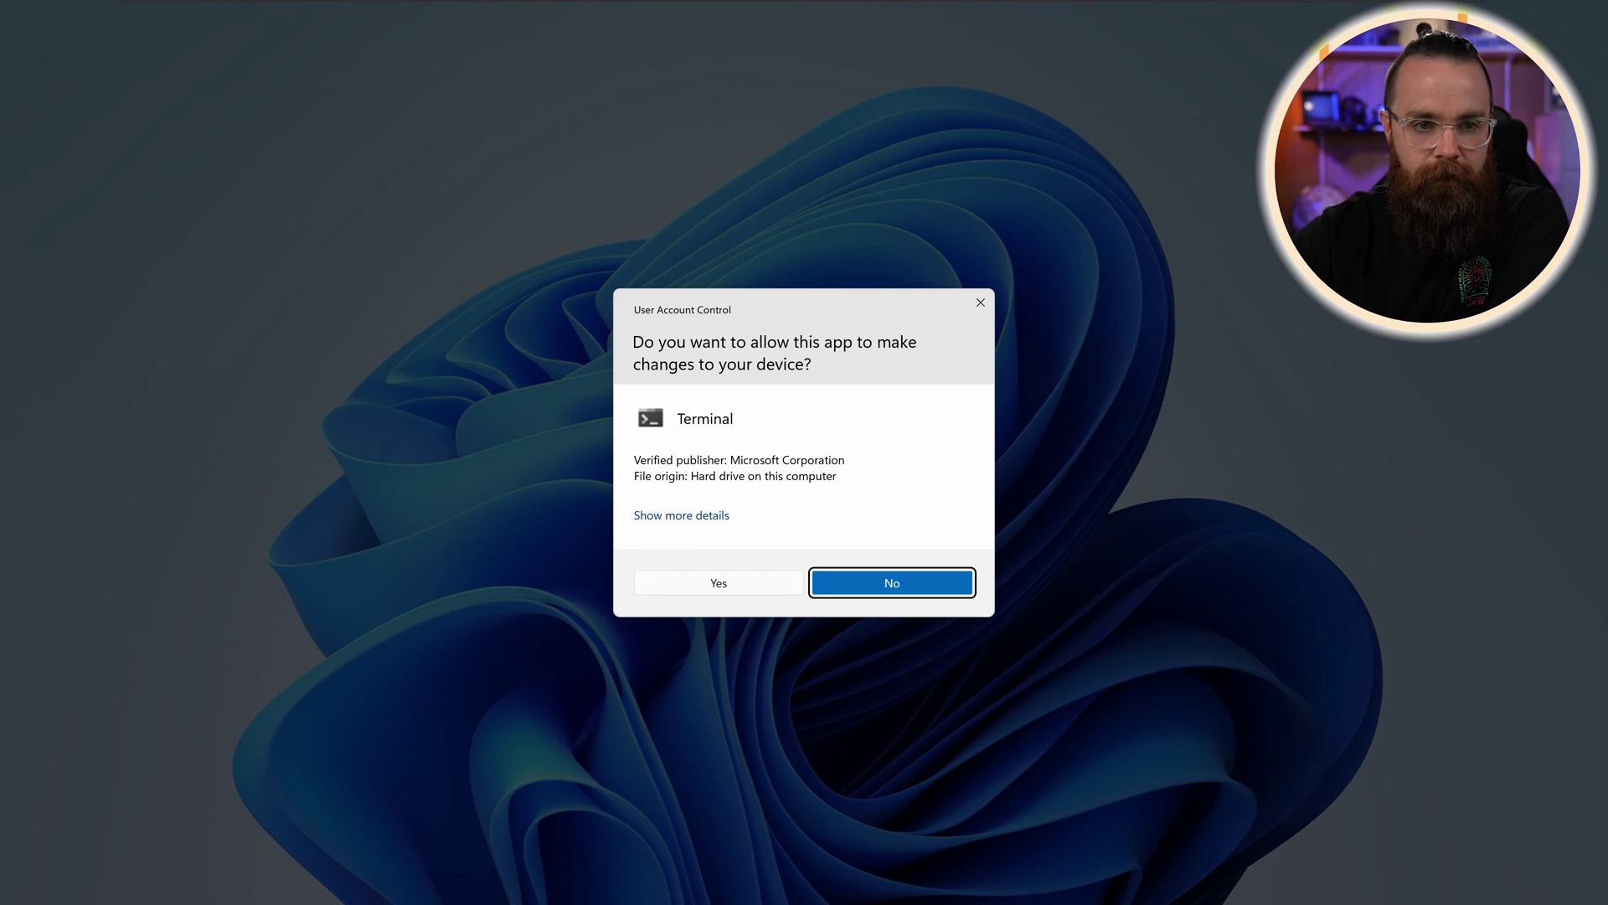
Step: Approve the prompt, then relaunch Terminal from a 'term' search as administrator and accept UAC
key("alt+y")
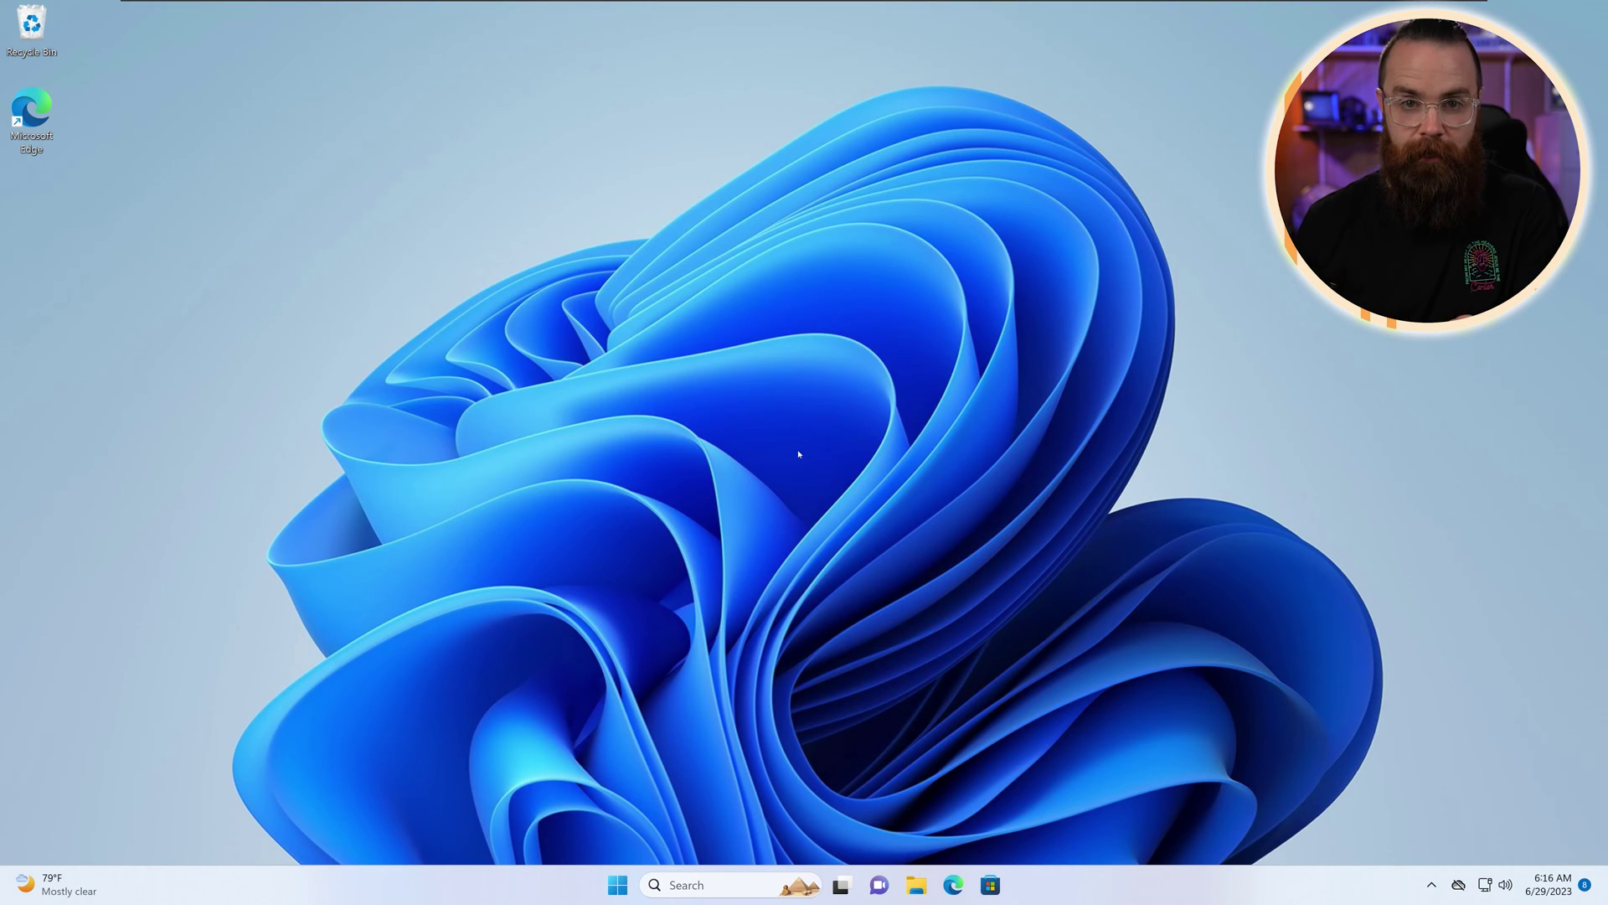
left_click(670, 884)
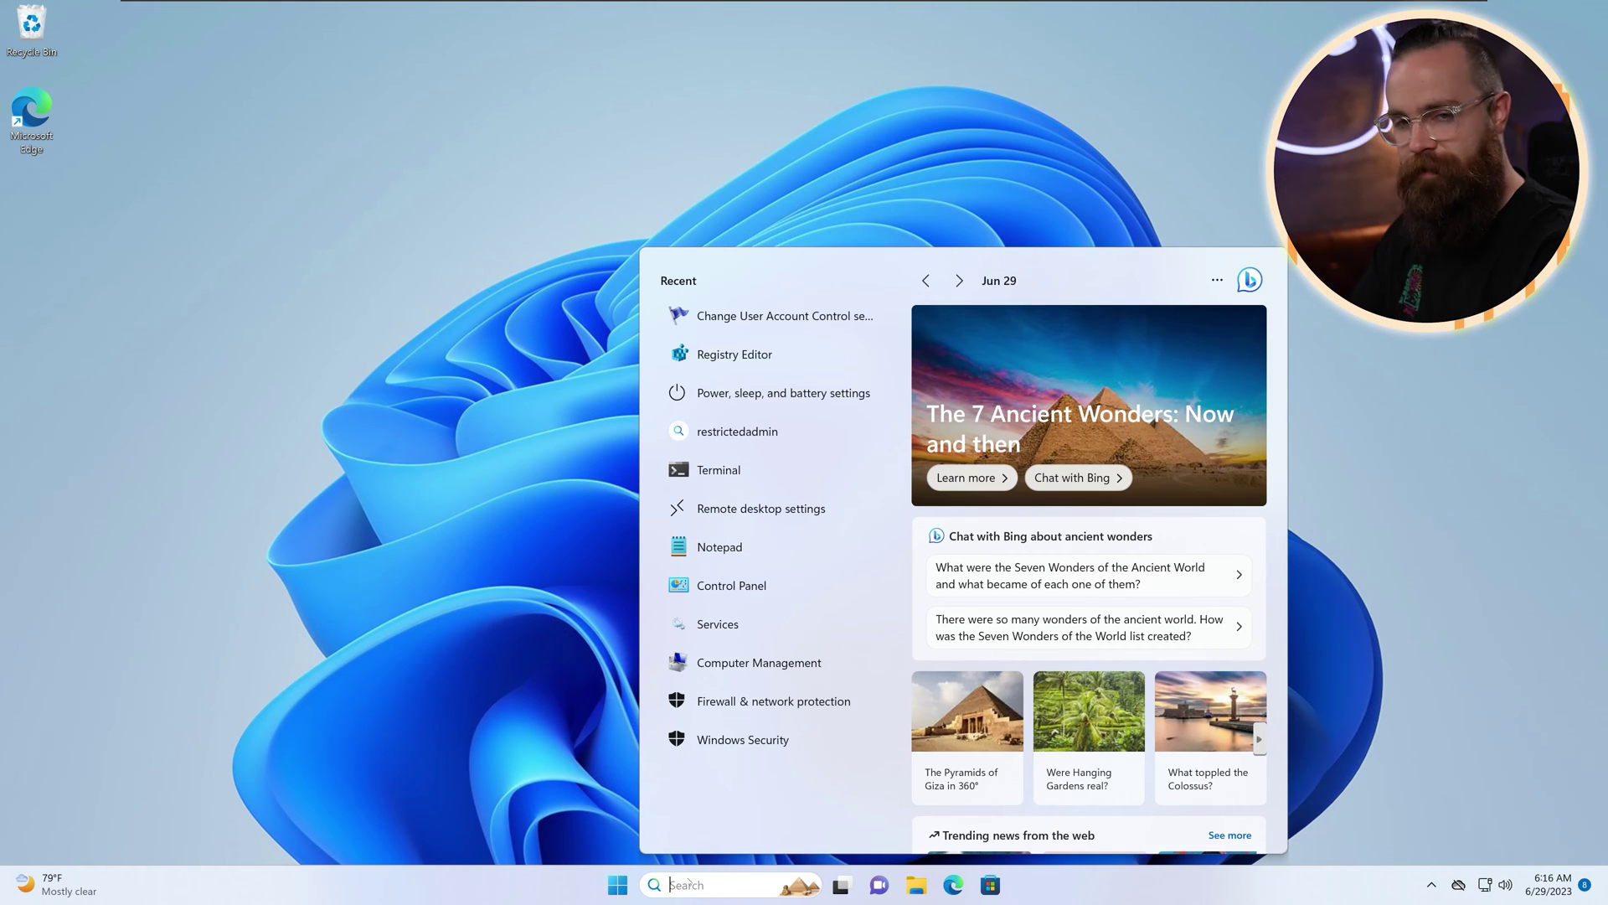
type("term")
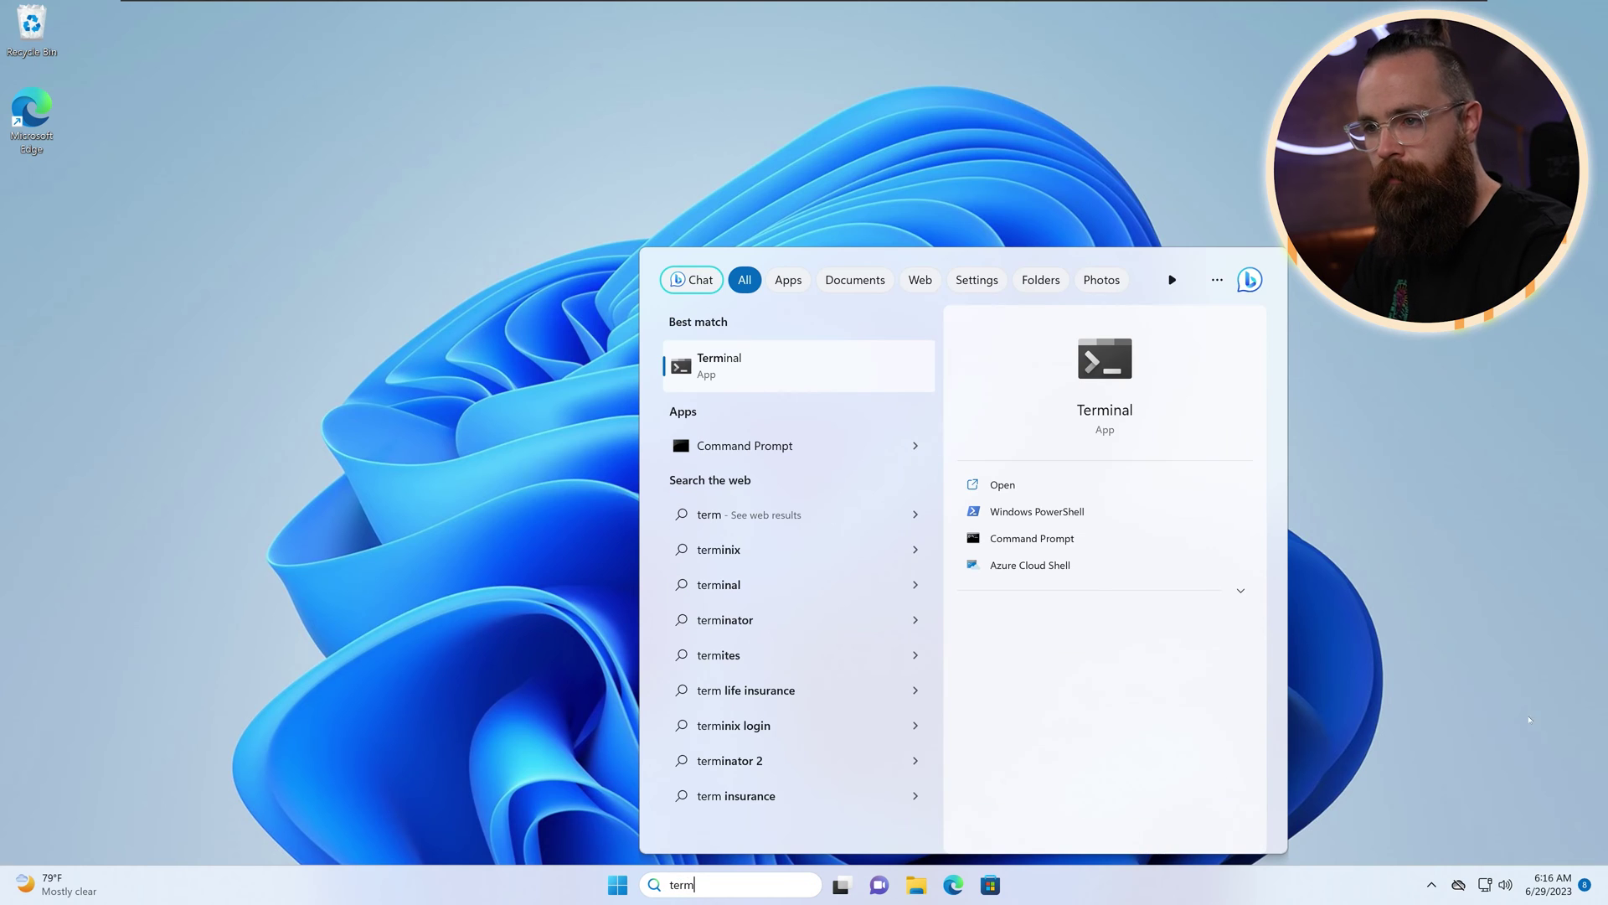
right_click(791, 369)
left_click(791, 369)
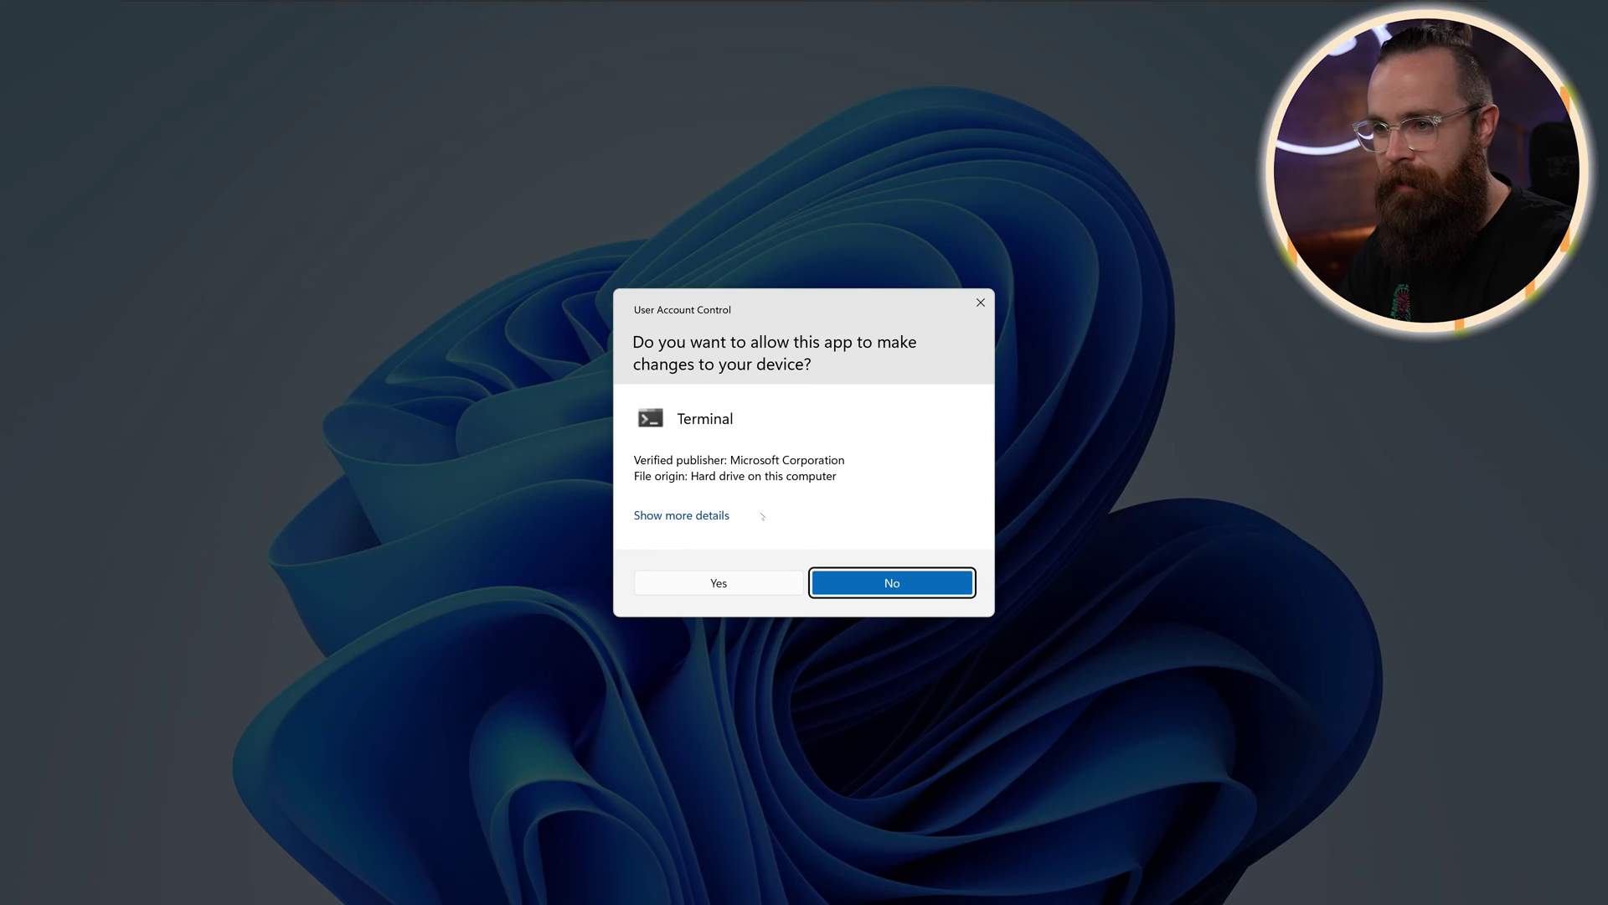
key("alt+y")
Step: Store a secure password in $password, create a new local user with New-LocalUser, close Terminal
type("$")
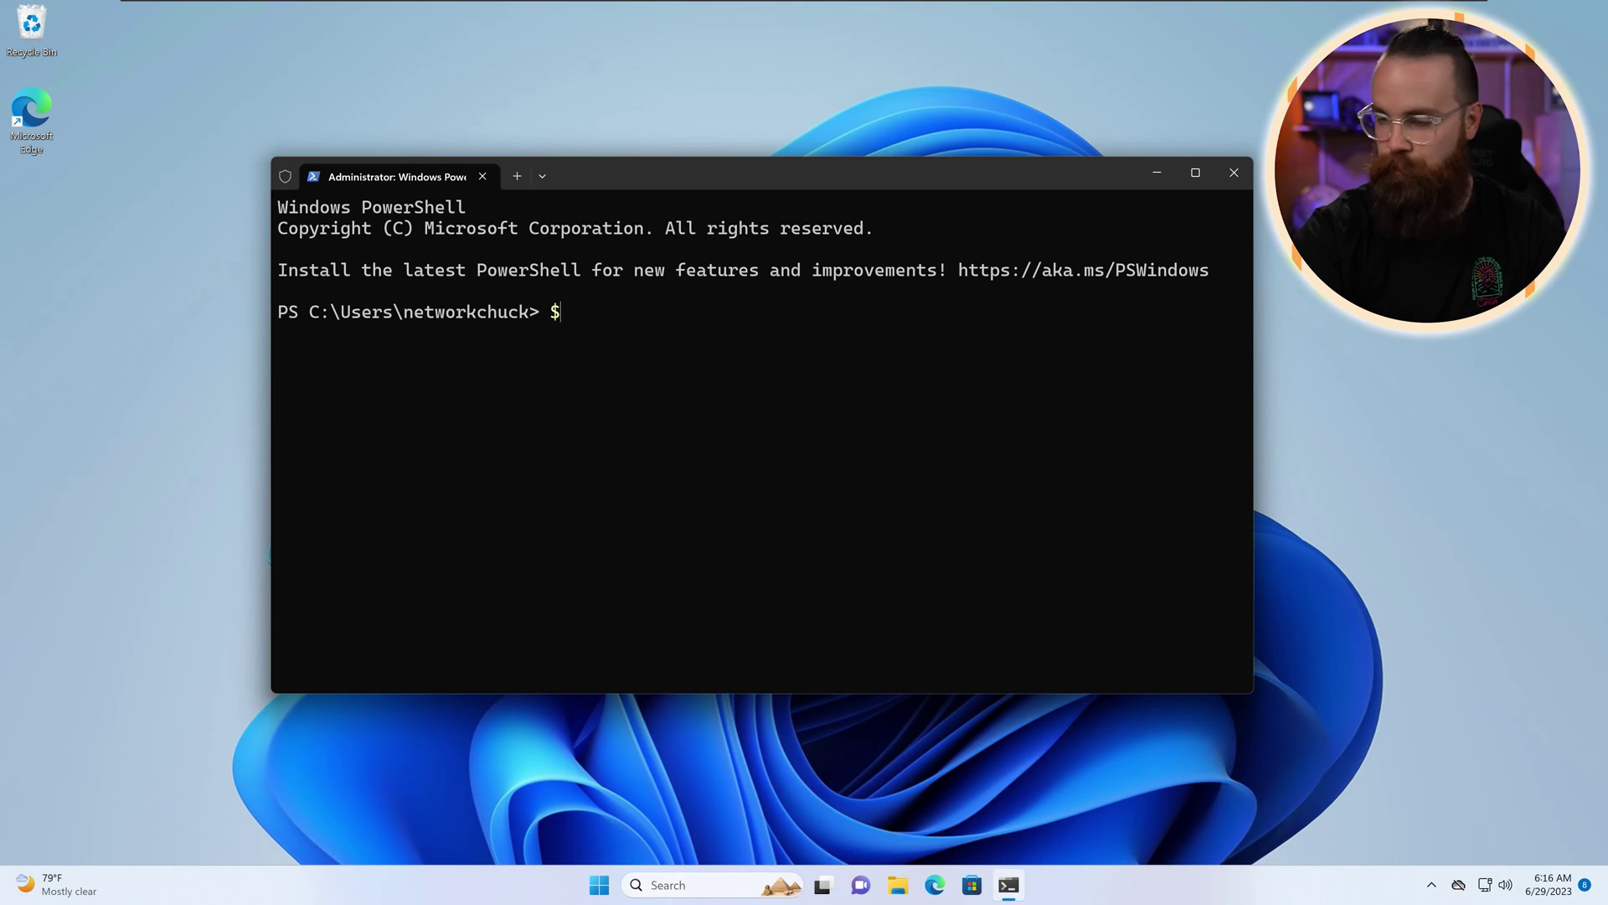
type("password = read-host -")
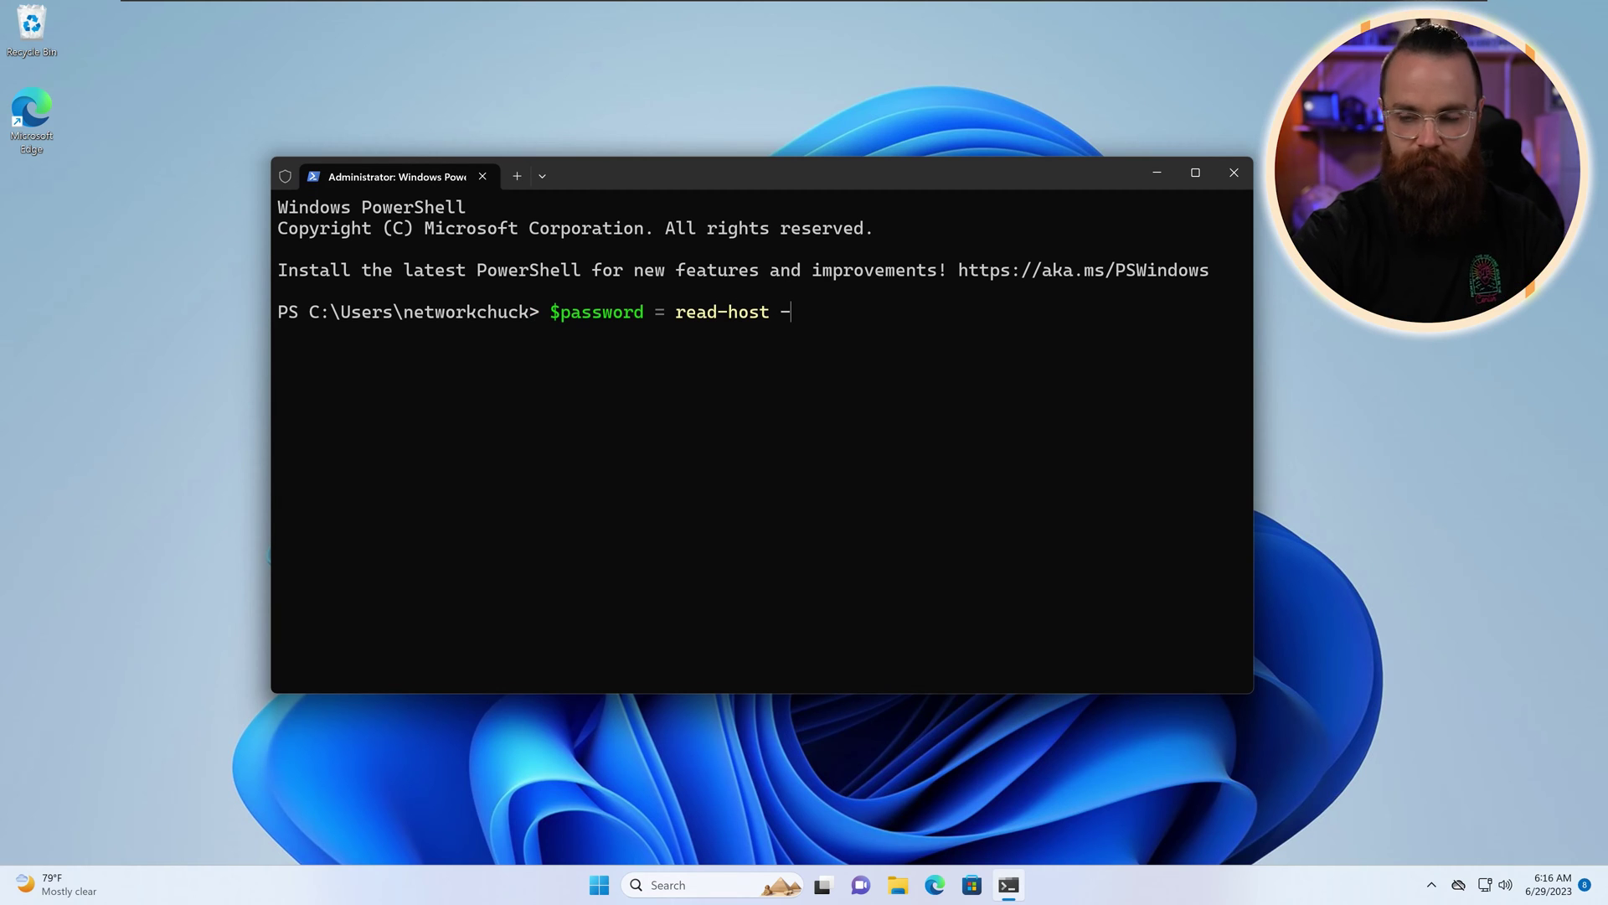
type("assecurestring")
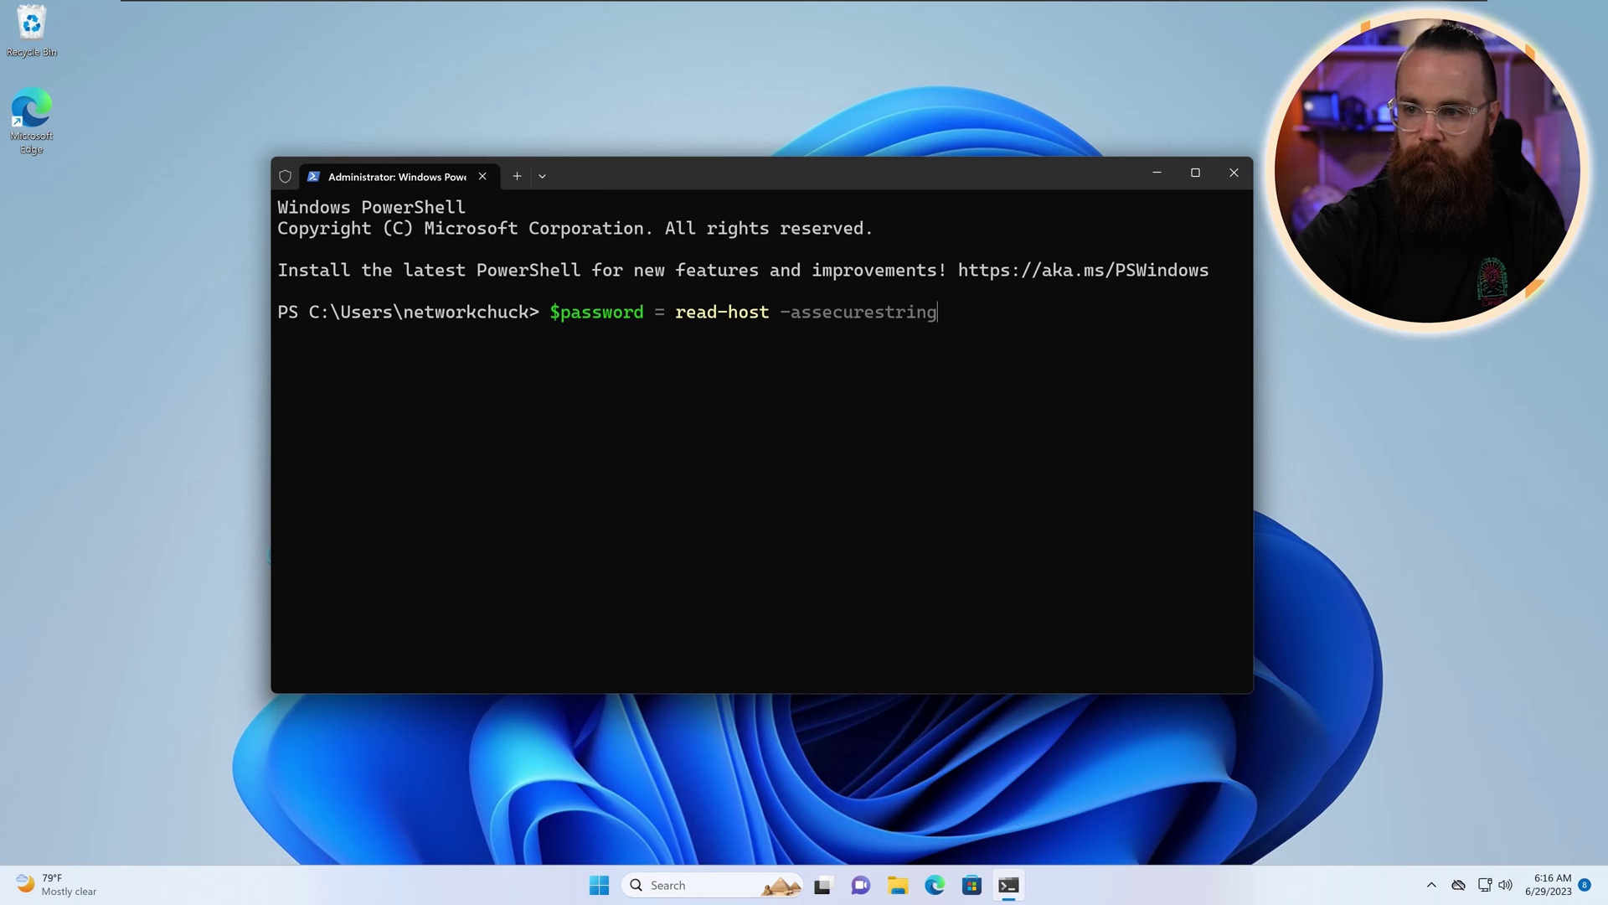
type("*******")
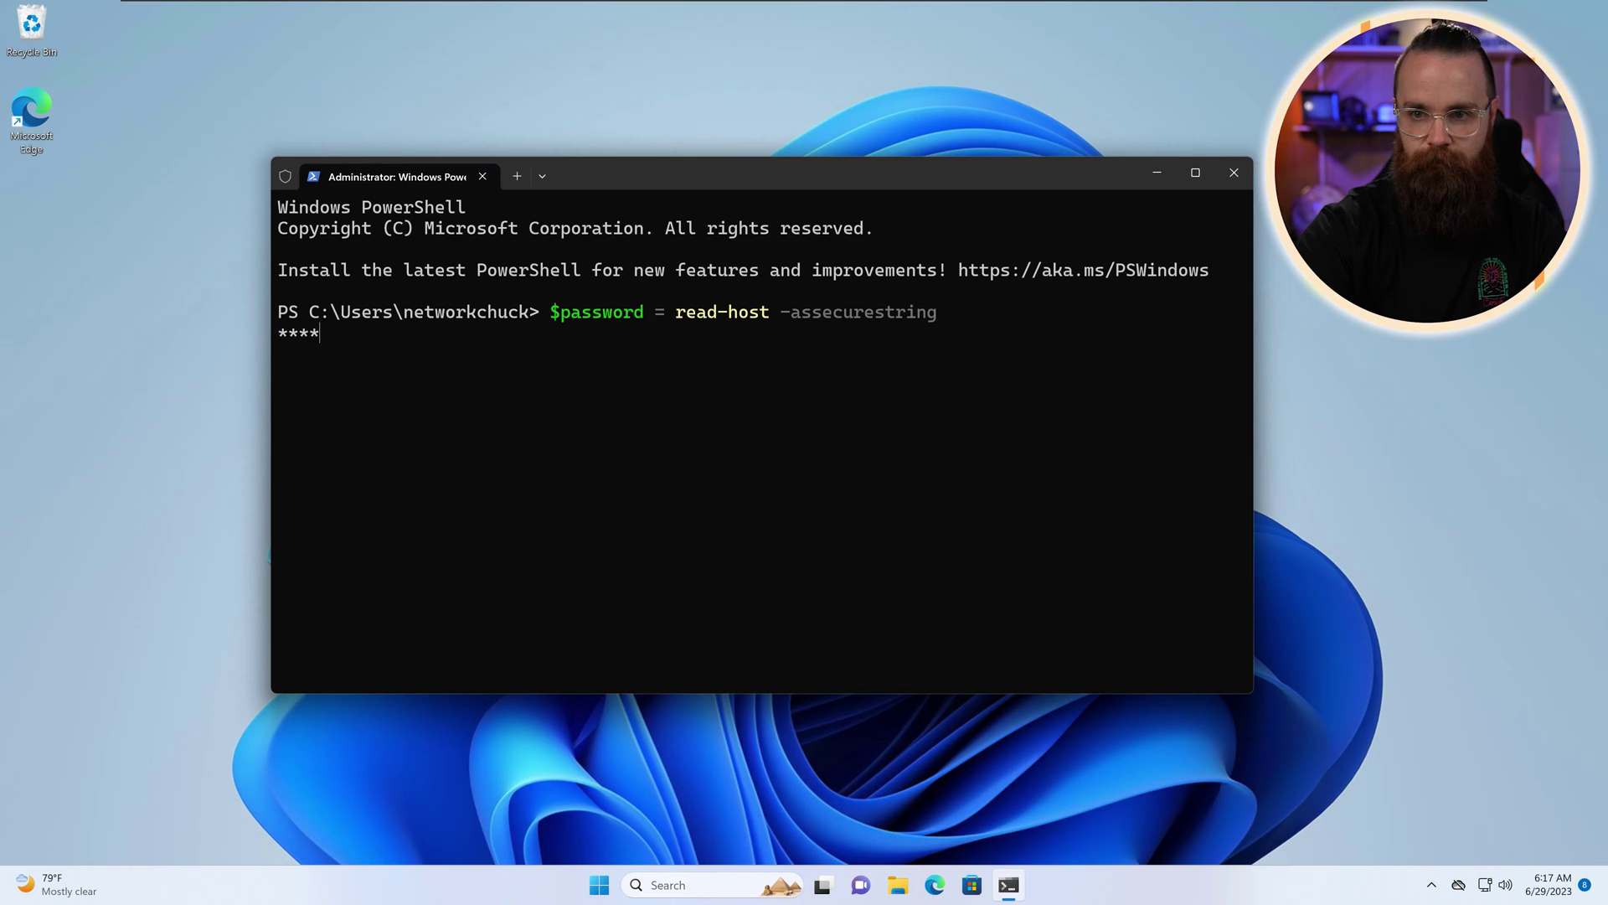
key("Return")
type("new")
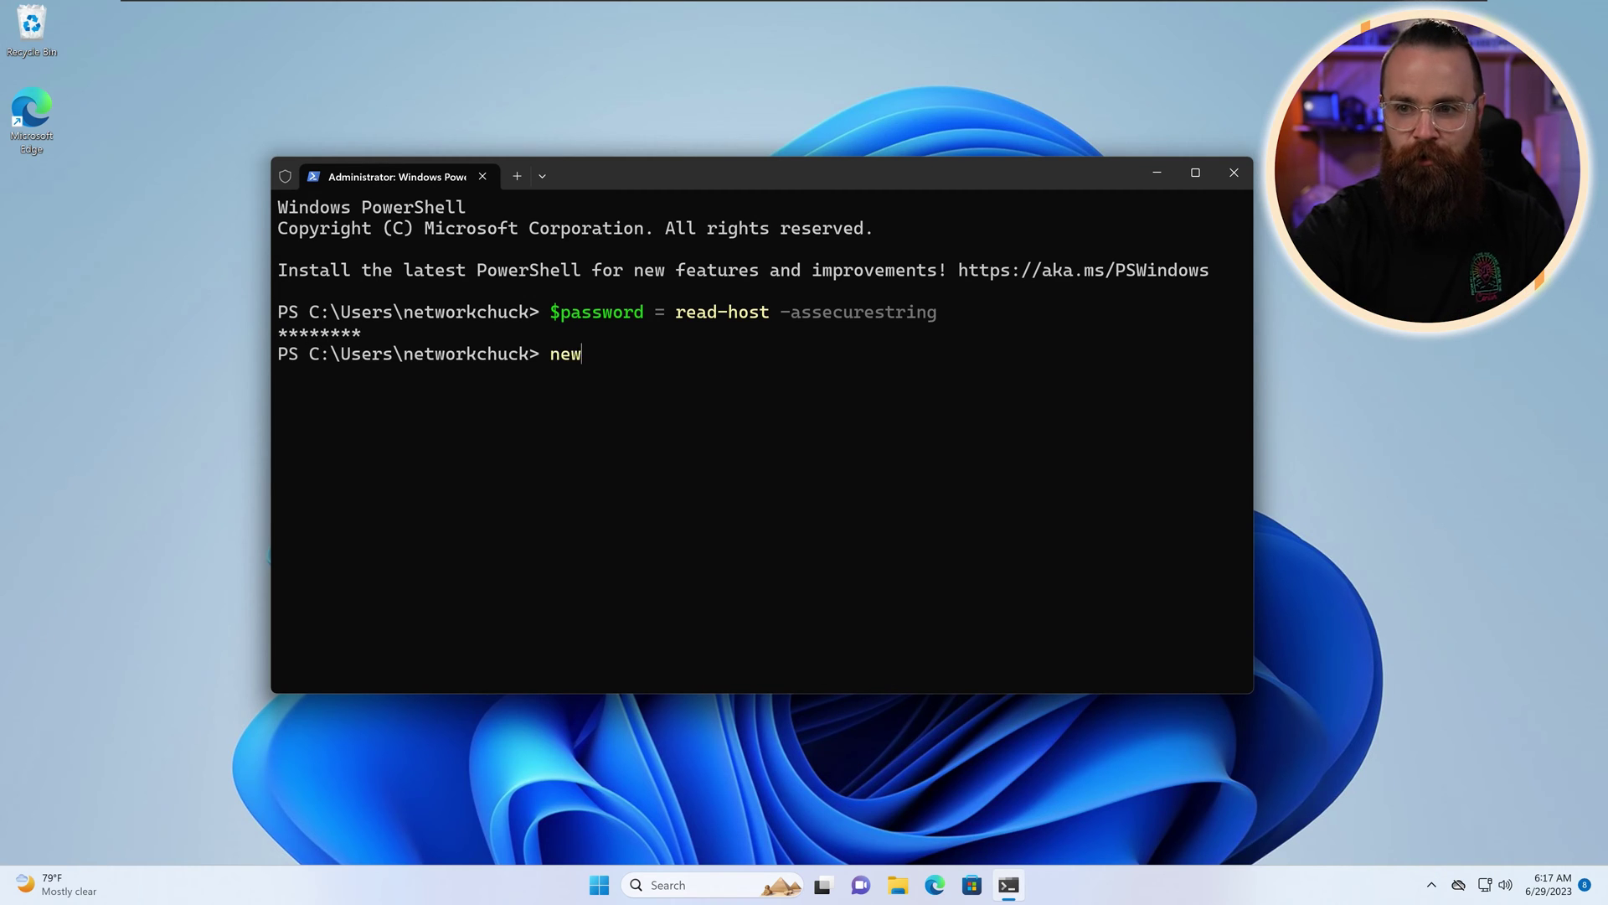
type("-lo")
key("BackSpace")
key("BackSpace")
key("BackSpace")
type("-loc")
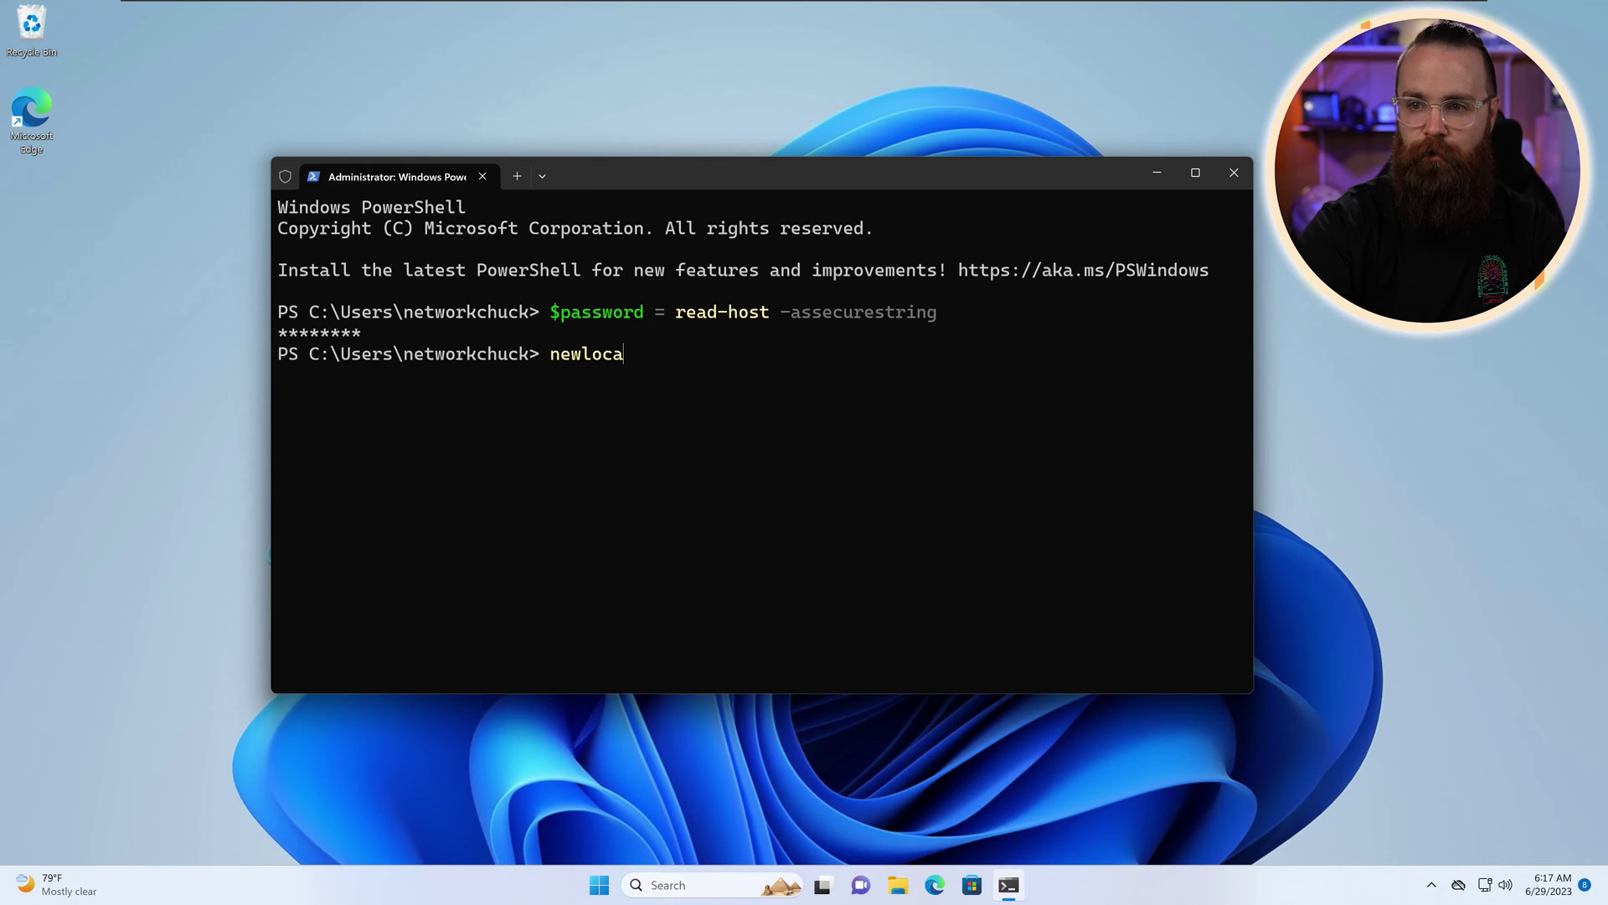
key("BackSpace")
key("BackSpace")
key("BackSpace")
key("BackSpace")
type("-local")
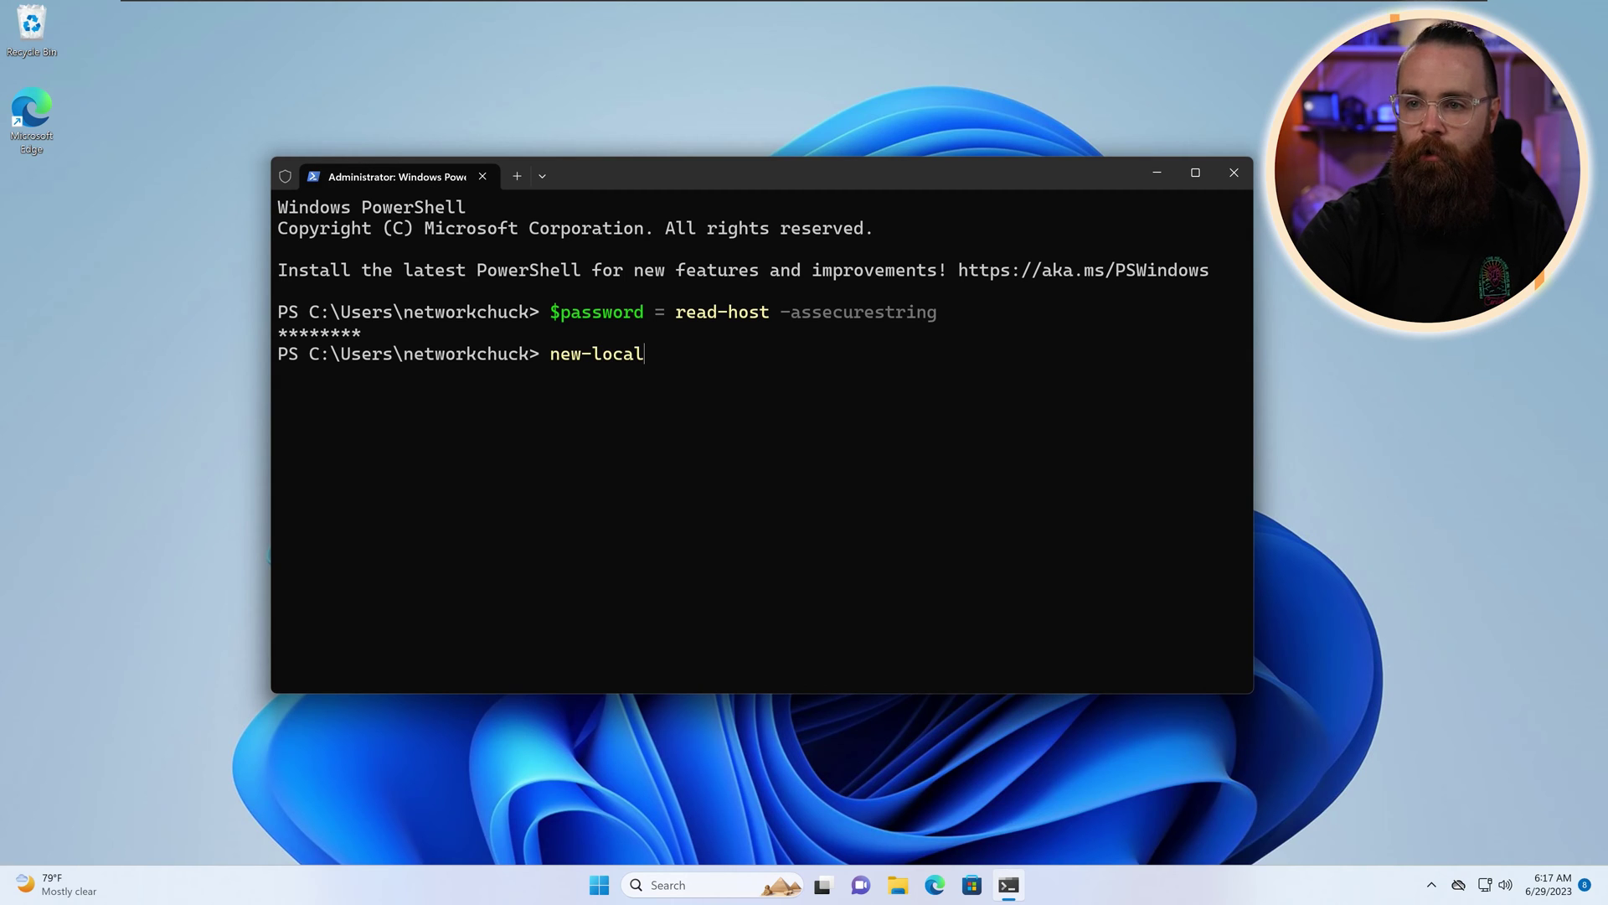
type("user -name ")
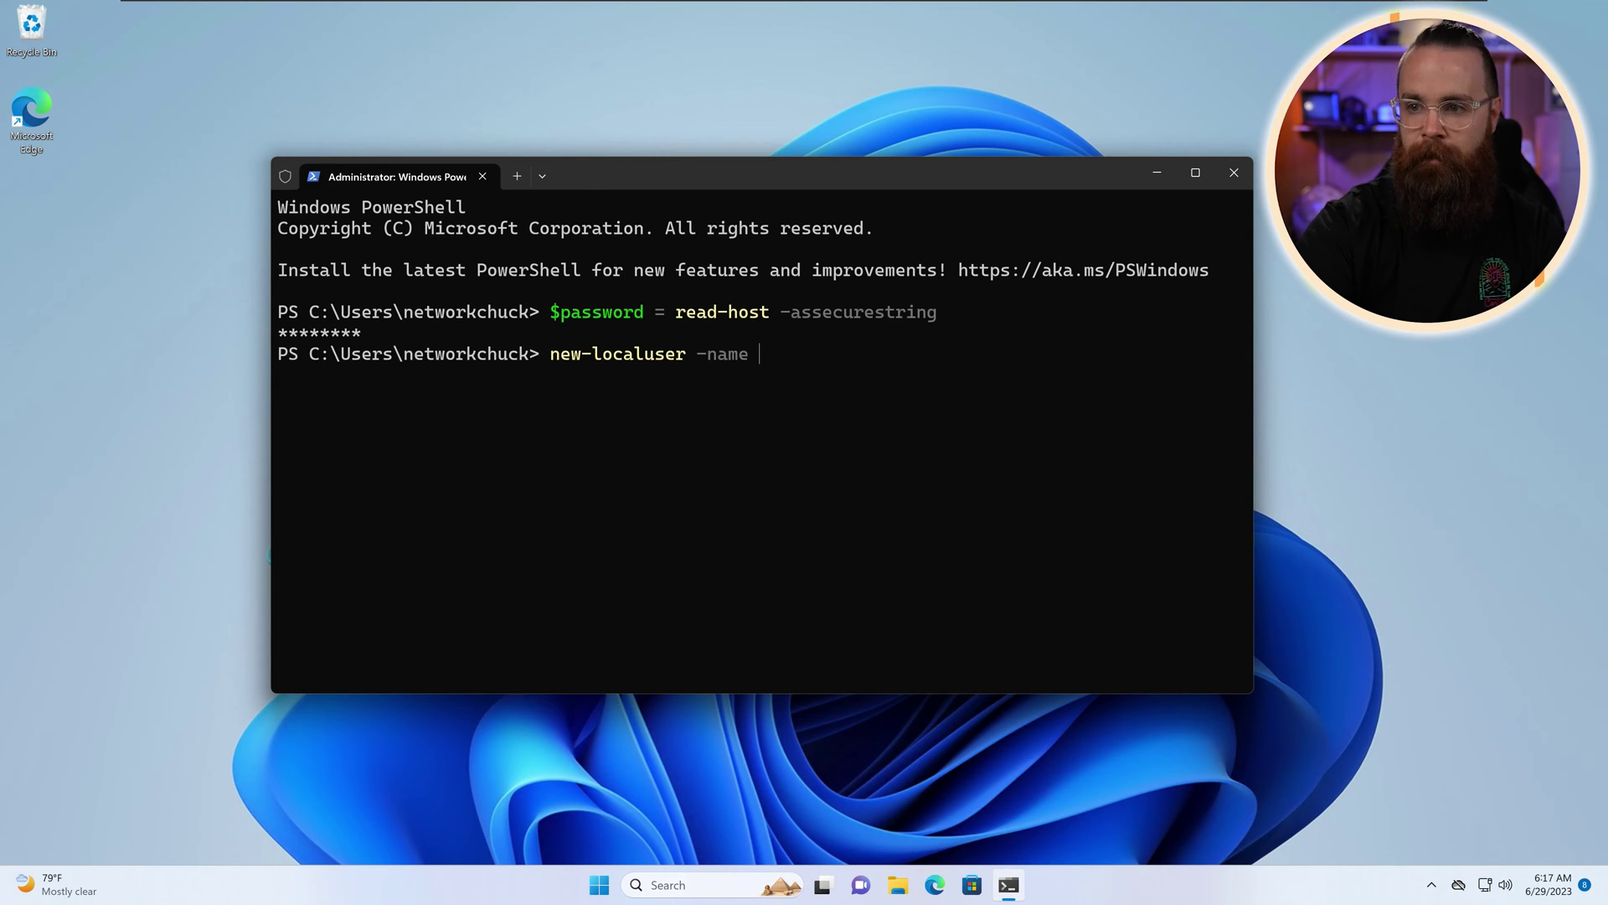
type("abbey -pass")
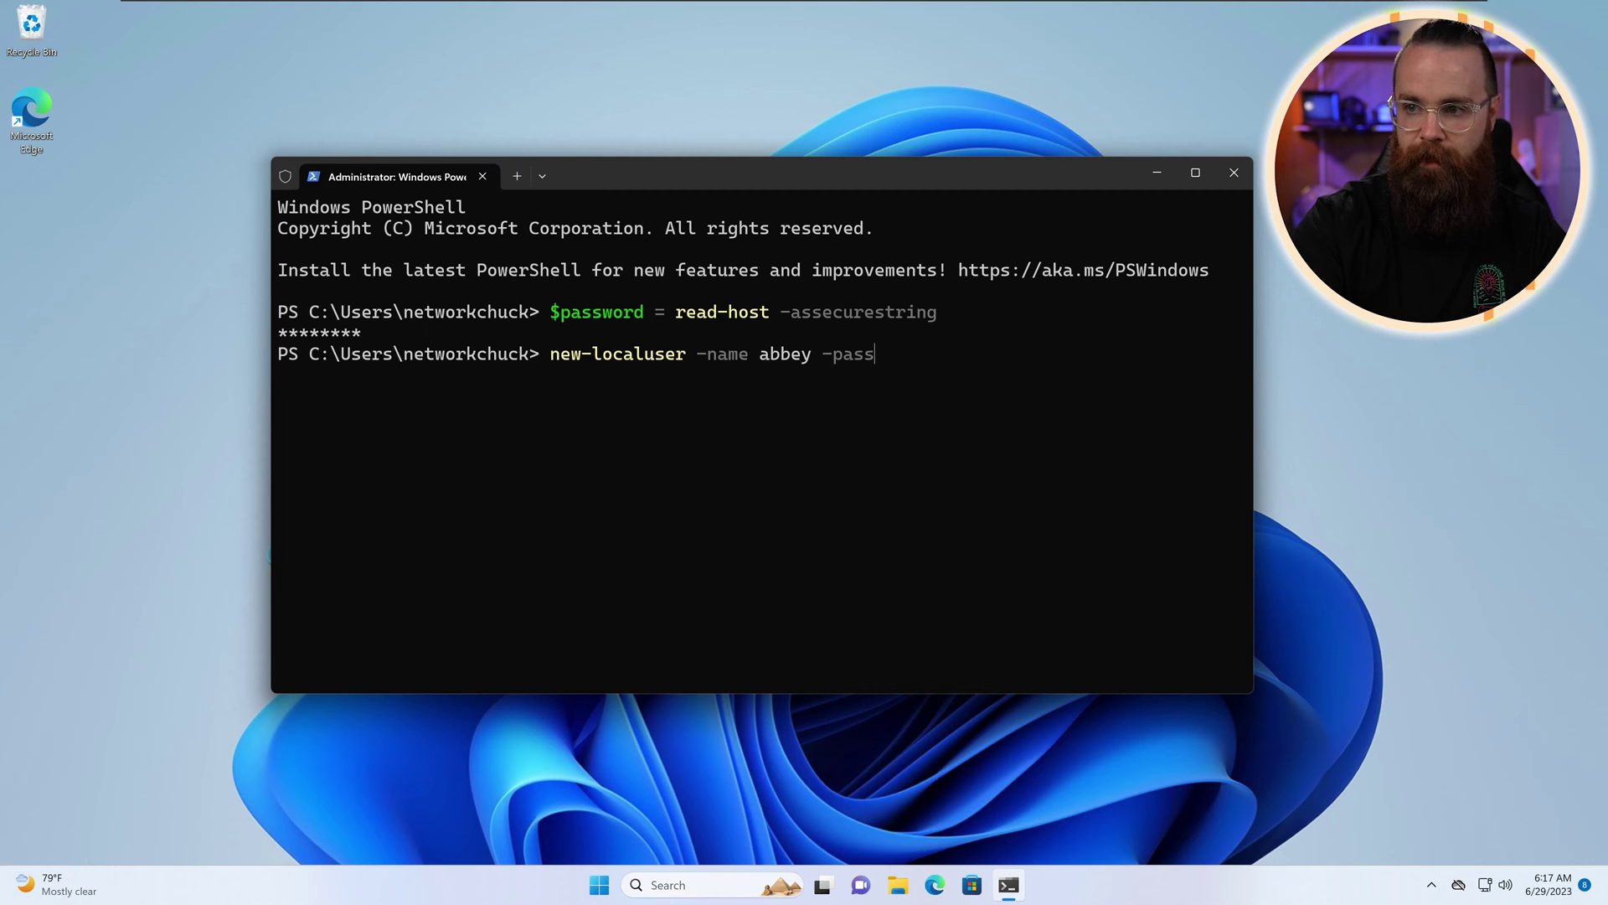
type("word $password")
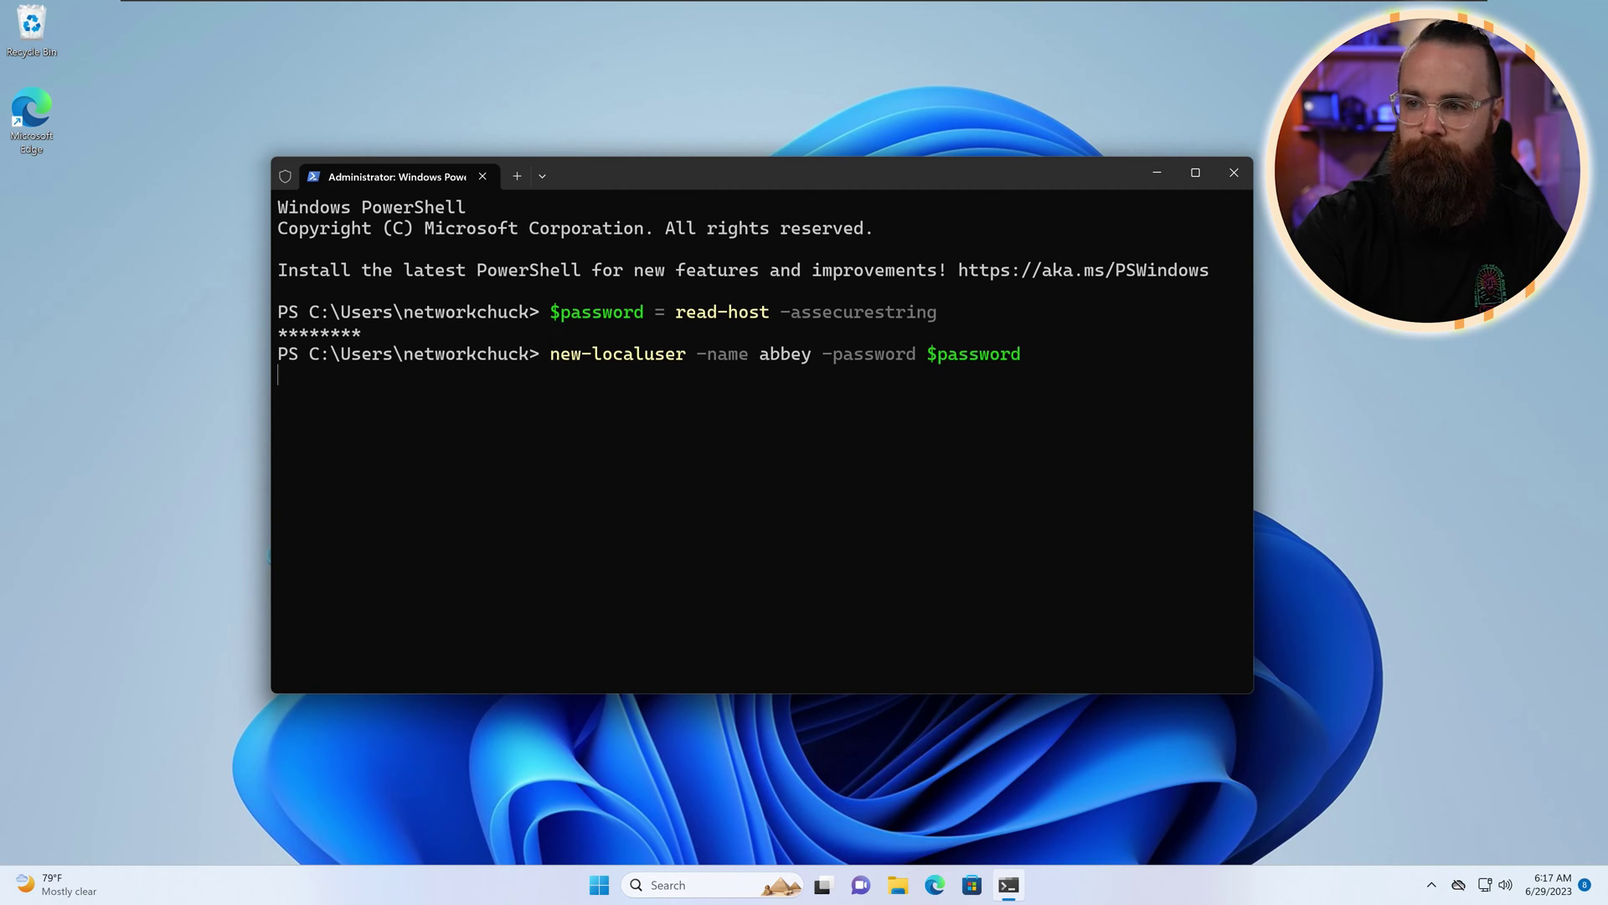
key("Return")
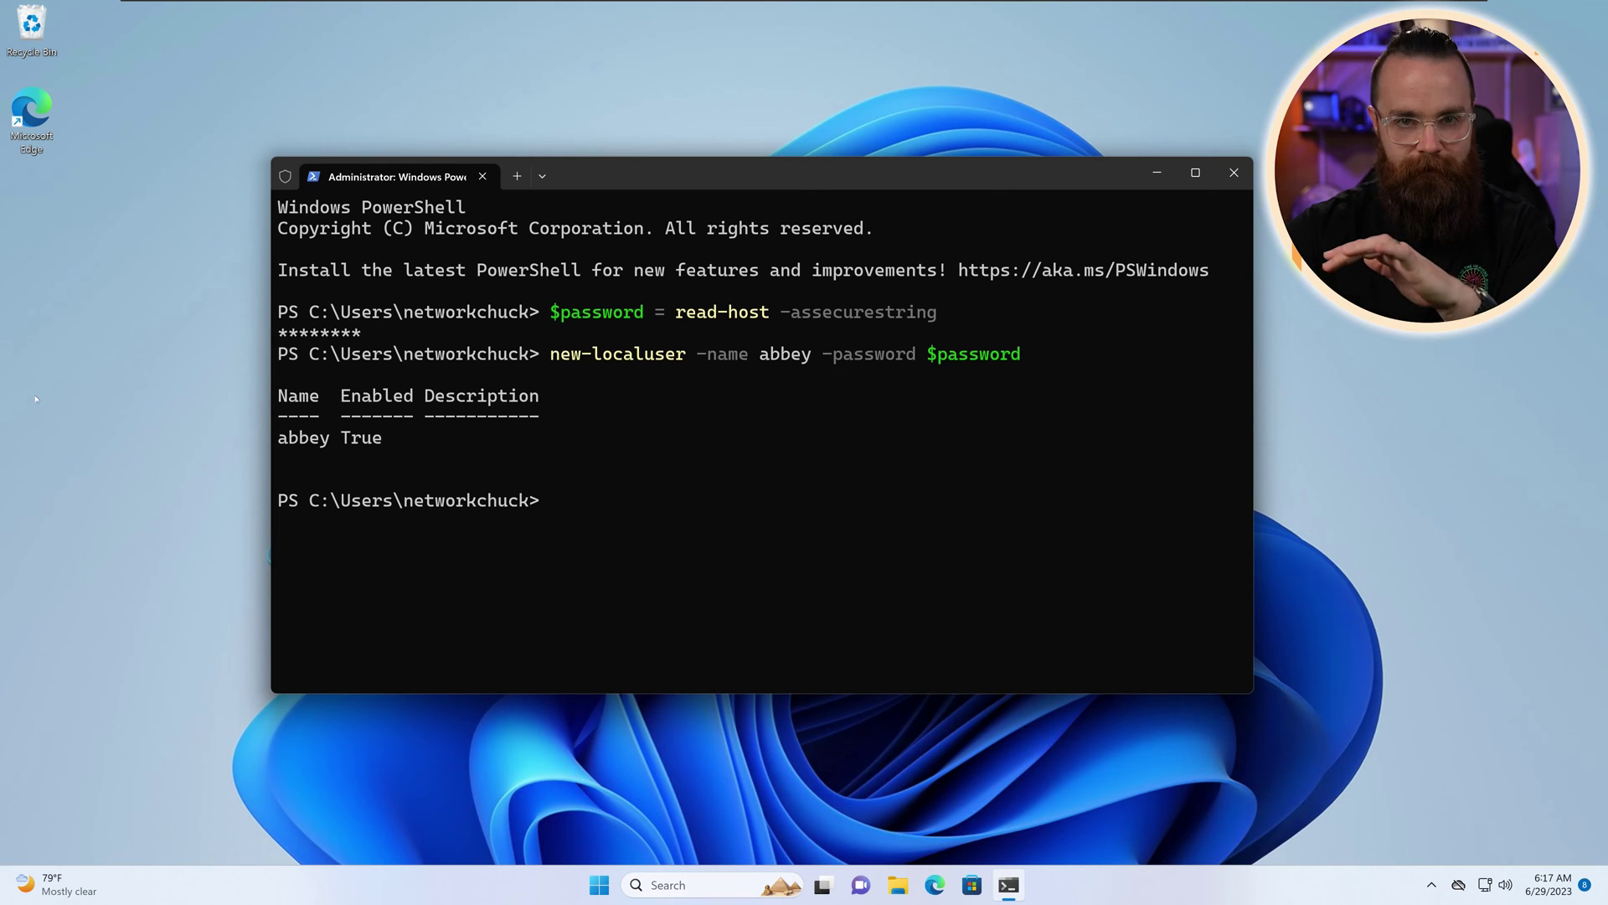
left_click(1231, 176)
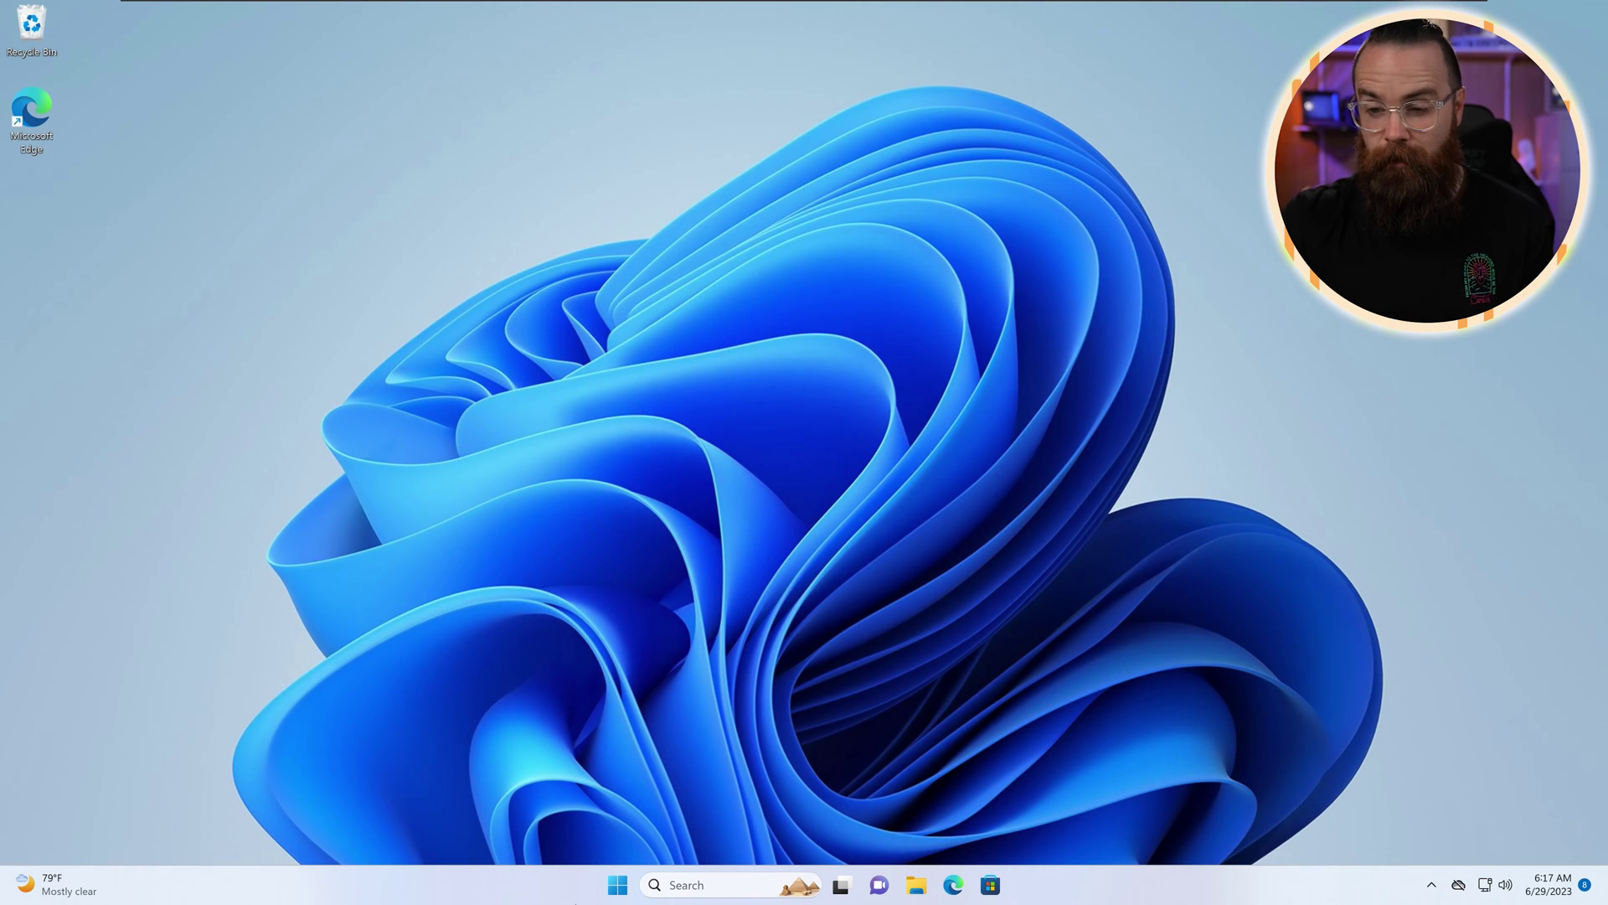
Step: Sign out of the current account from the Start right-click menu
right_click(617, 884)
mouse_move(645, 812)
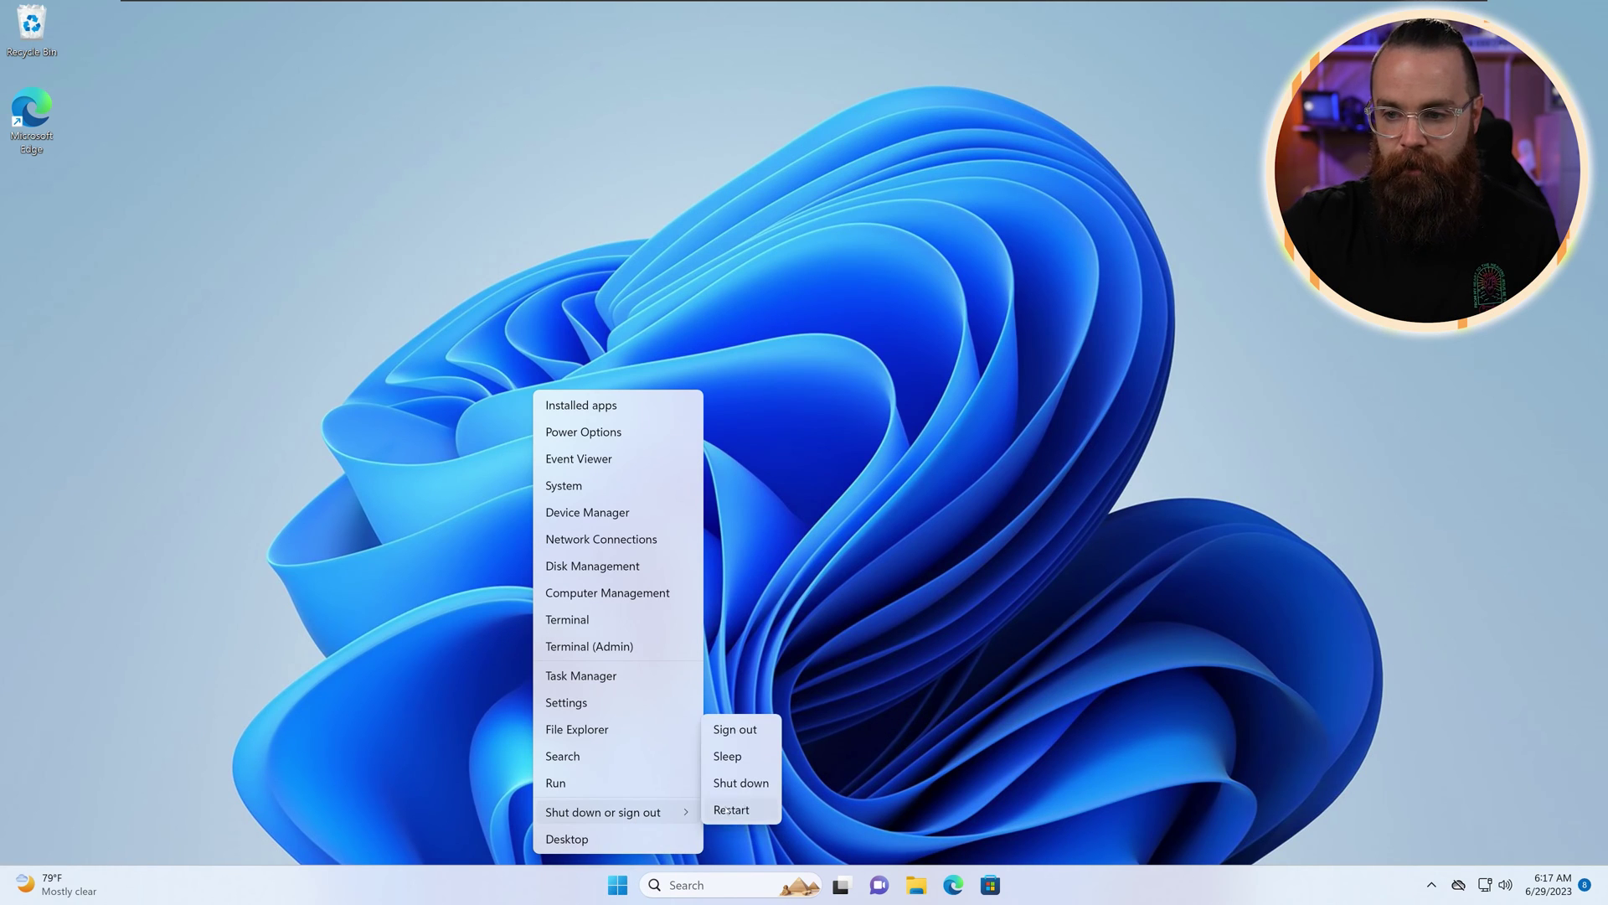
left_click(748, 737)
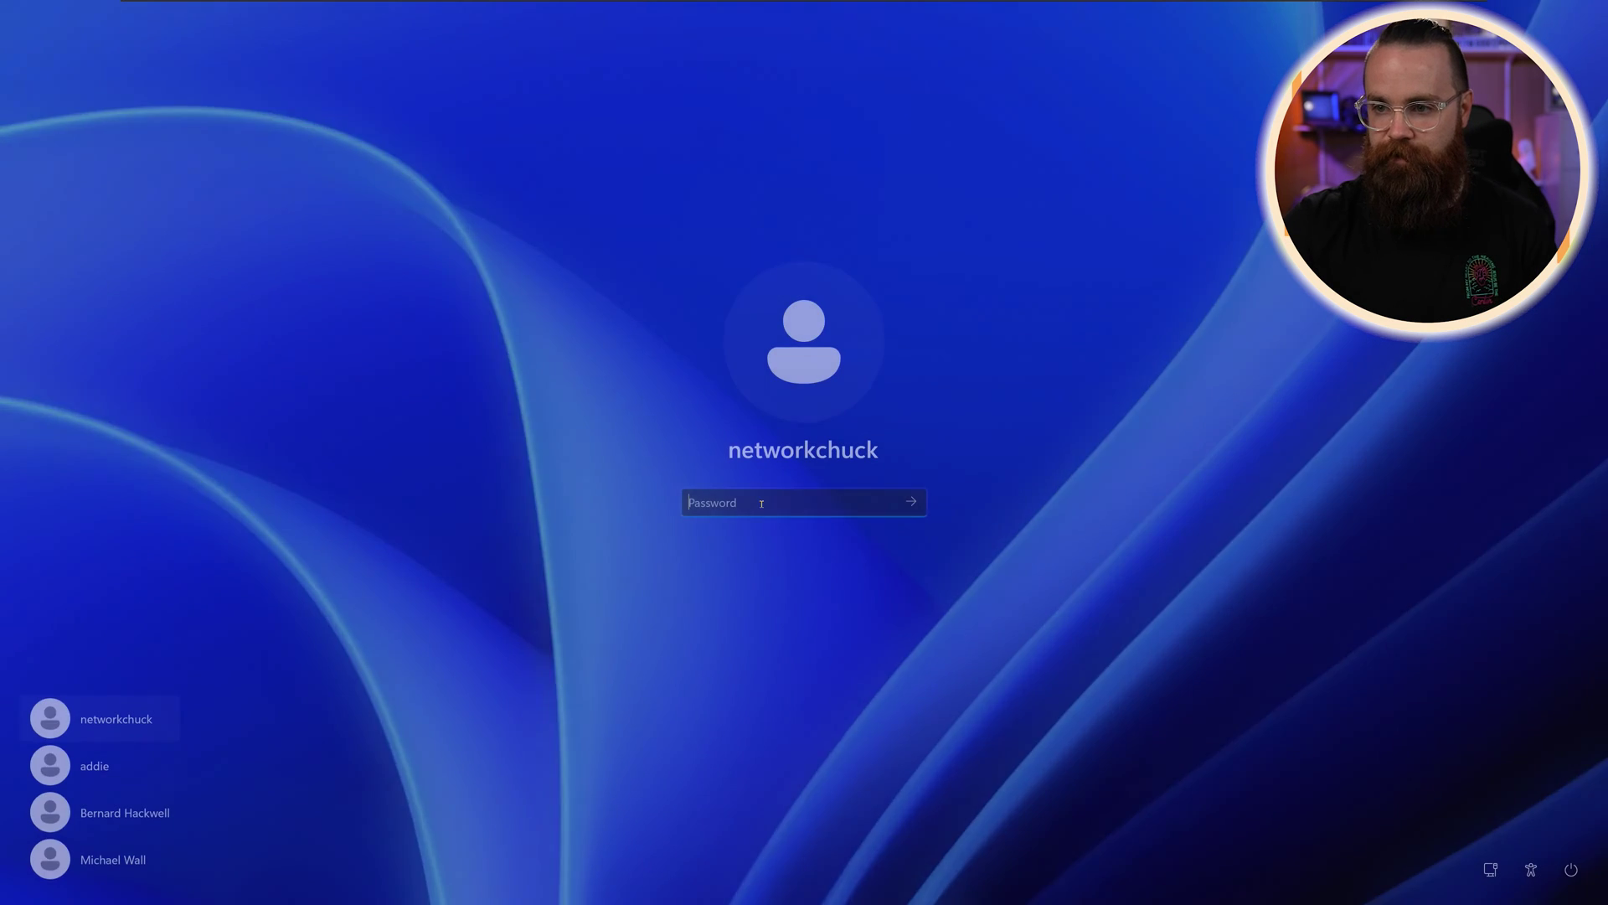
Step: Sign back in as the administrator and open the new user's account properties
left_click(117, 802)
left_click(126, 863)
left_click(134, 808)
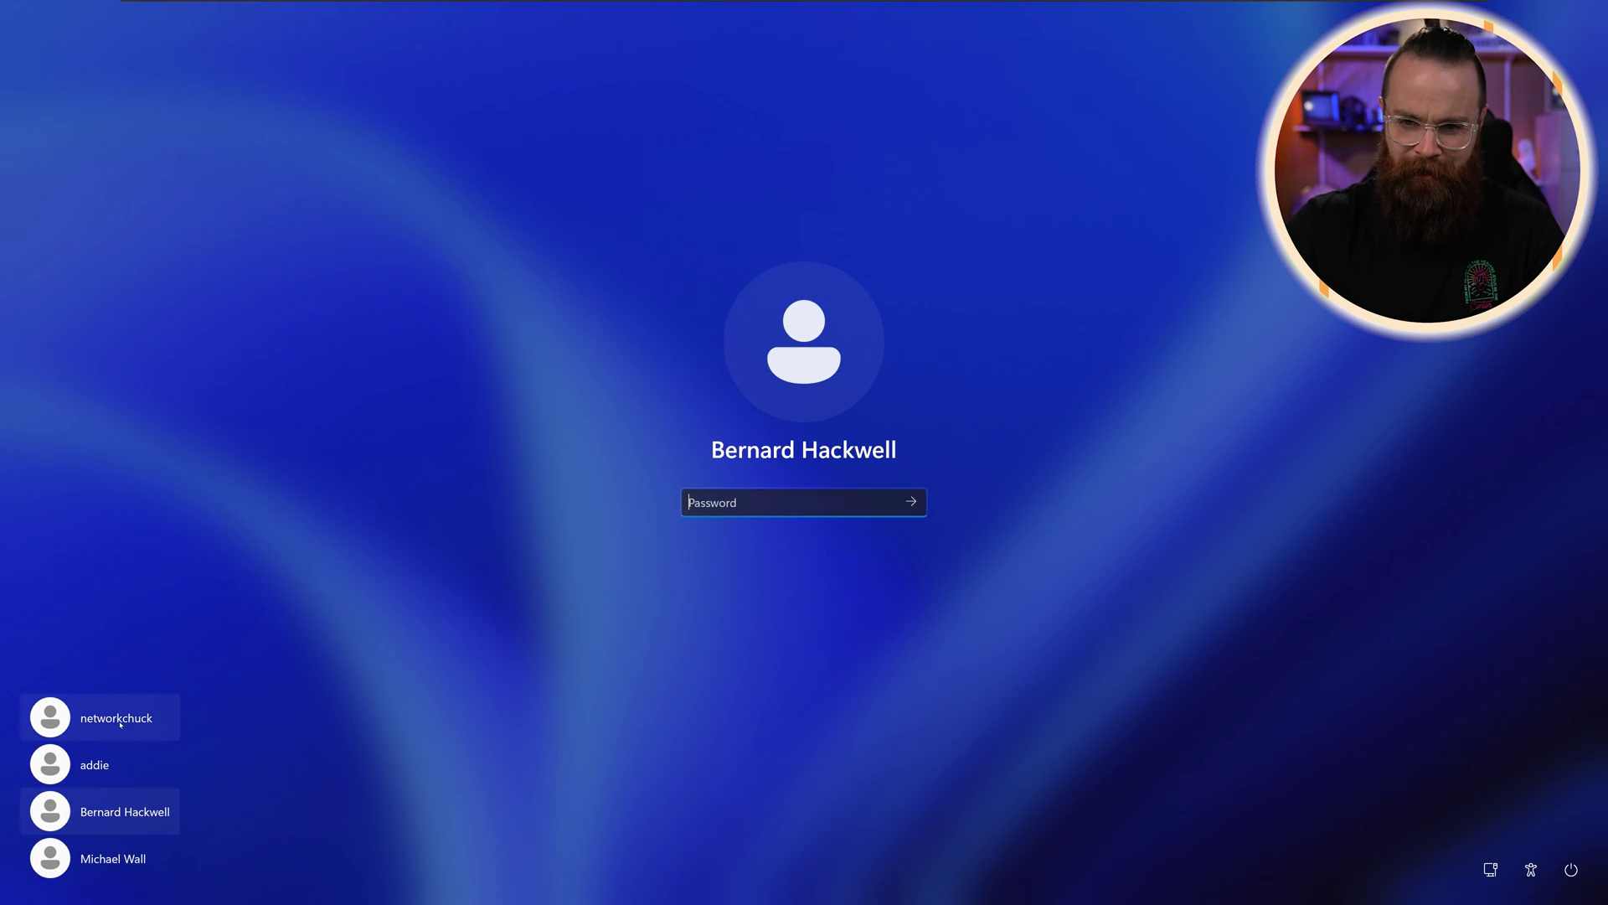
left_click(120, 722)
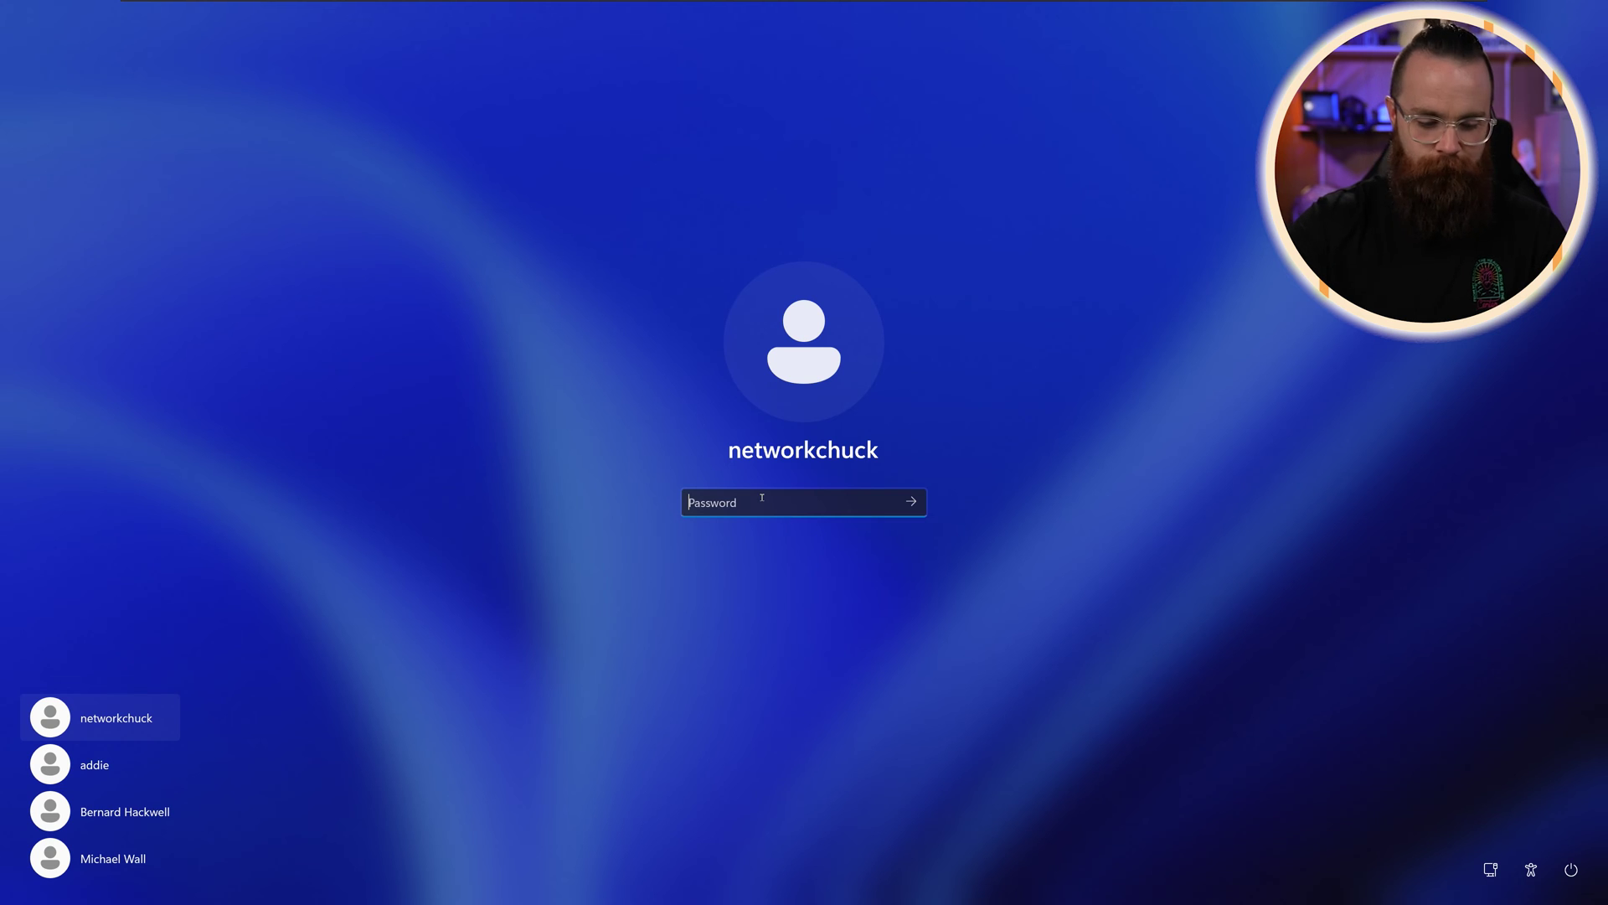
type("************")
key("Return")
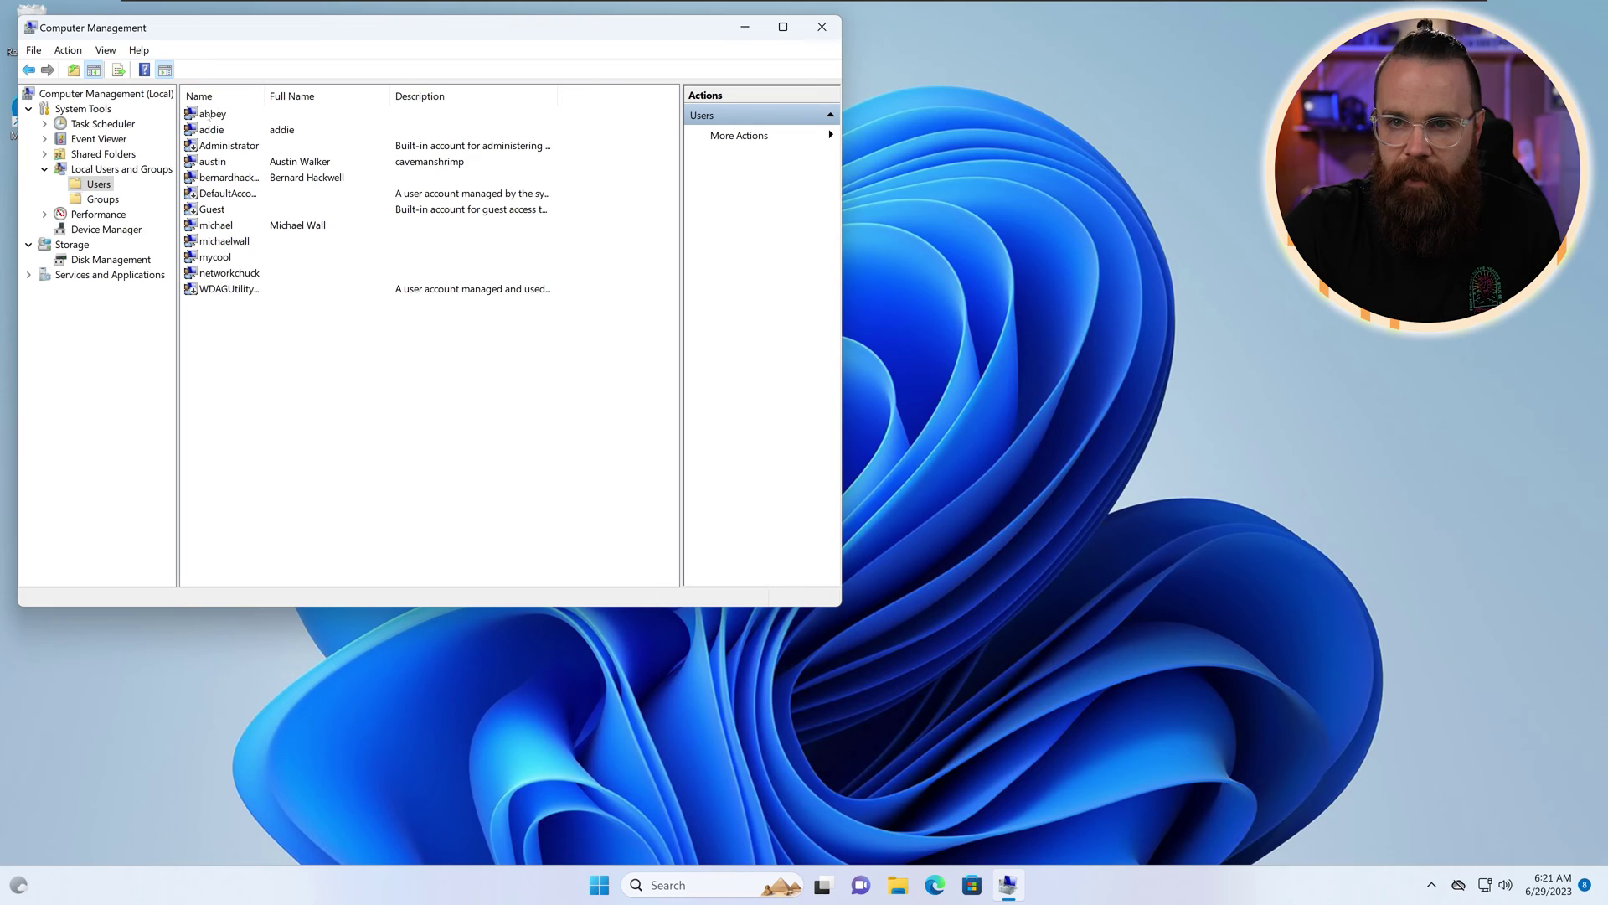
double_click(212, 114)
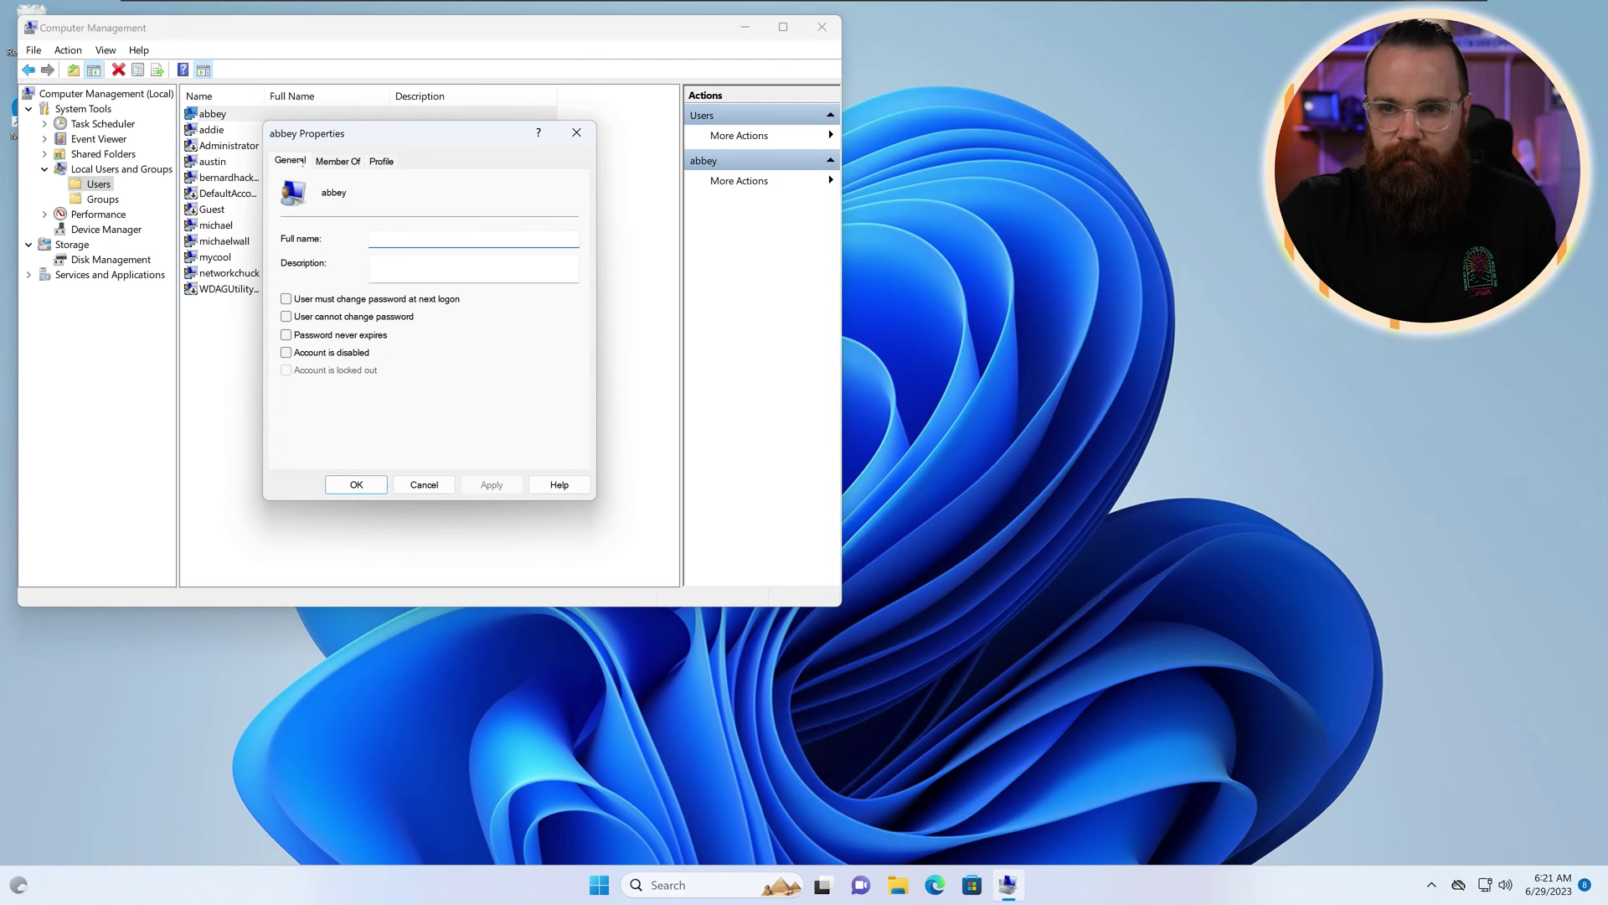
Step: Add the Users group to the new account's Member Of list
left_click(335, 160)
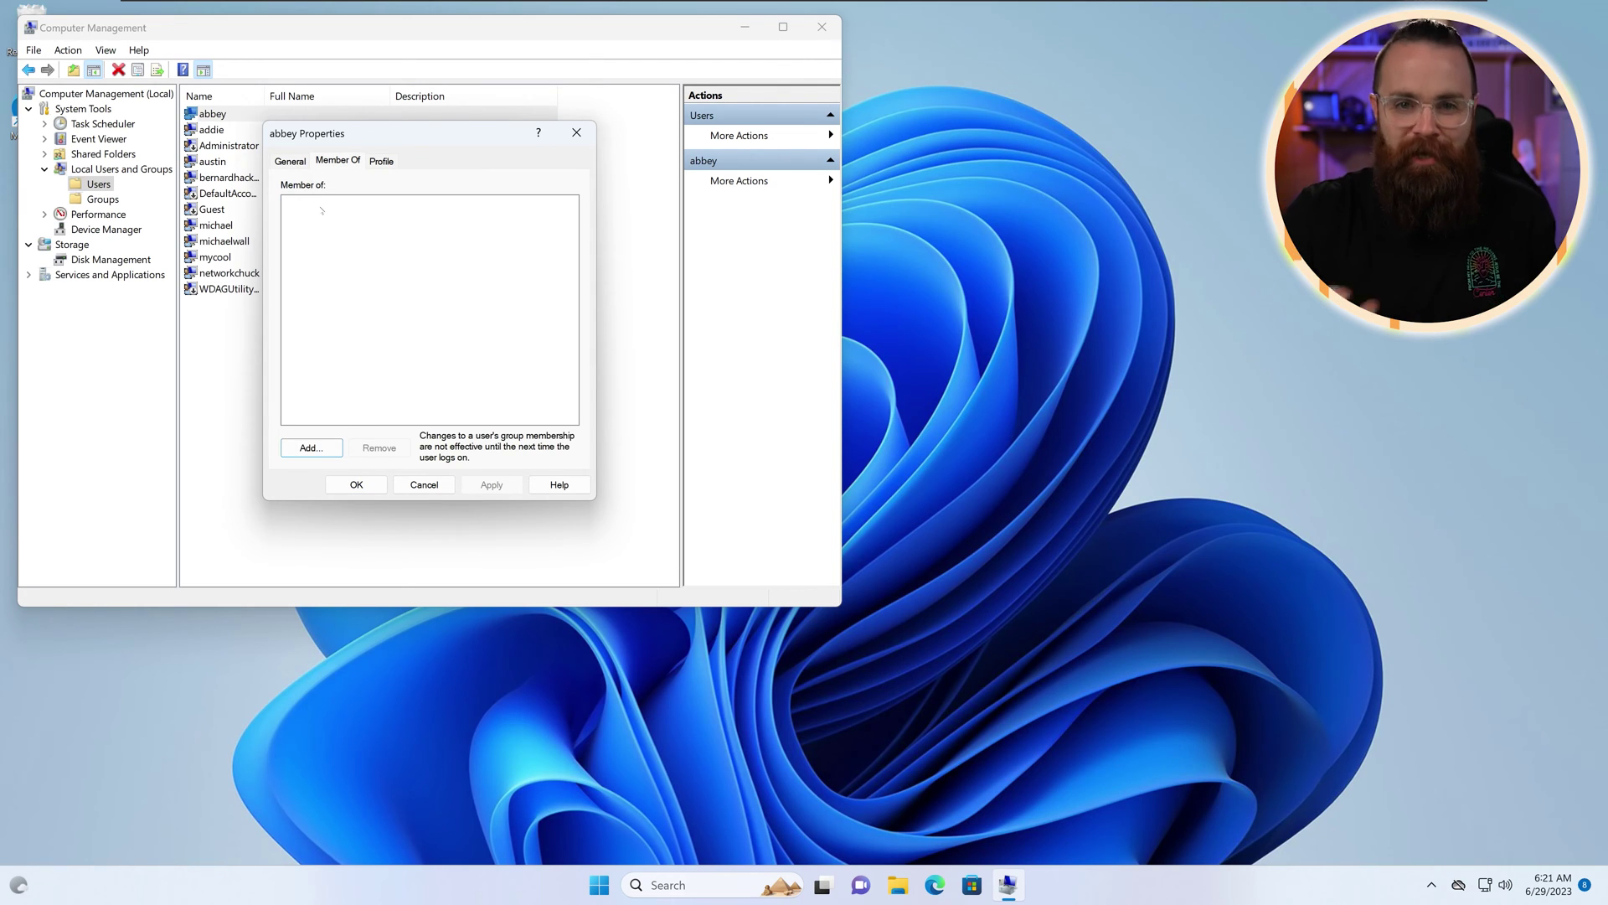
left_click(312, 447)
key("Escape")
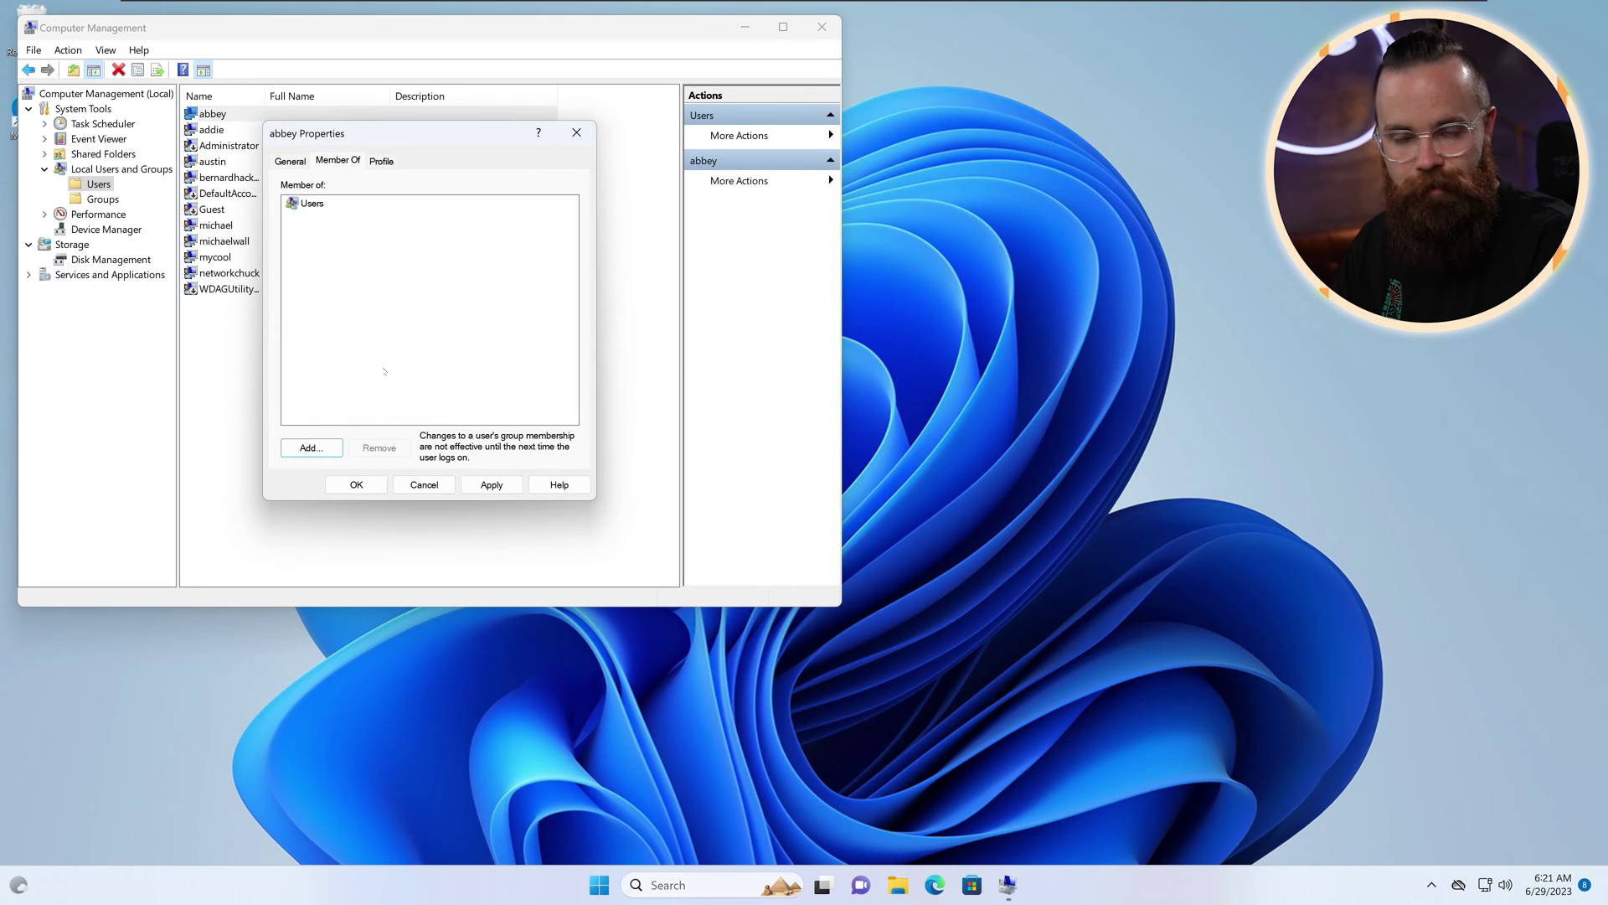
Step: Save the group membership, close Computer Management and begin signing out
left_click(356, 484)
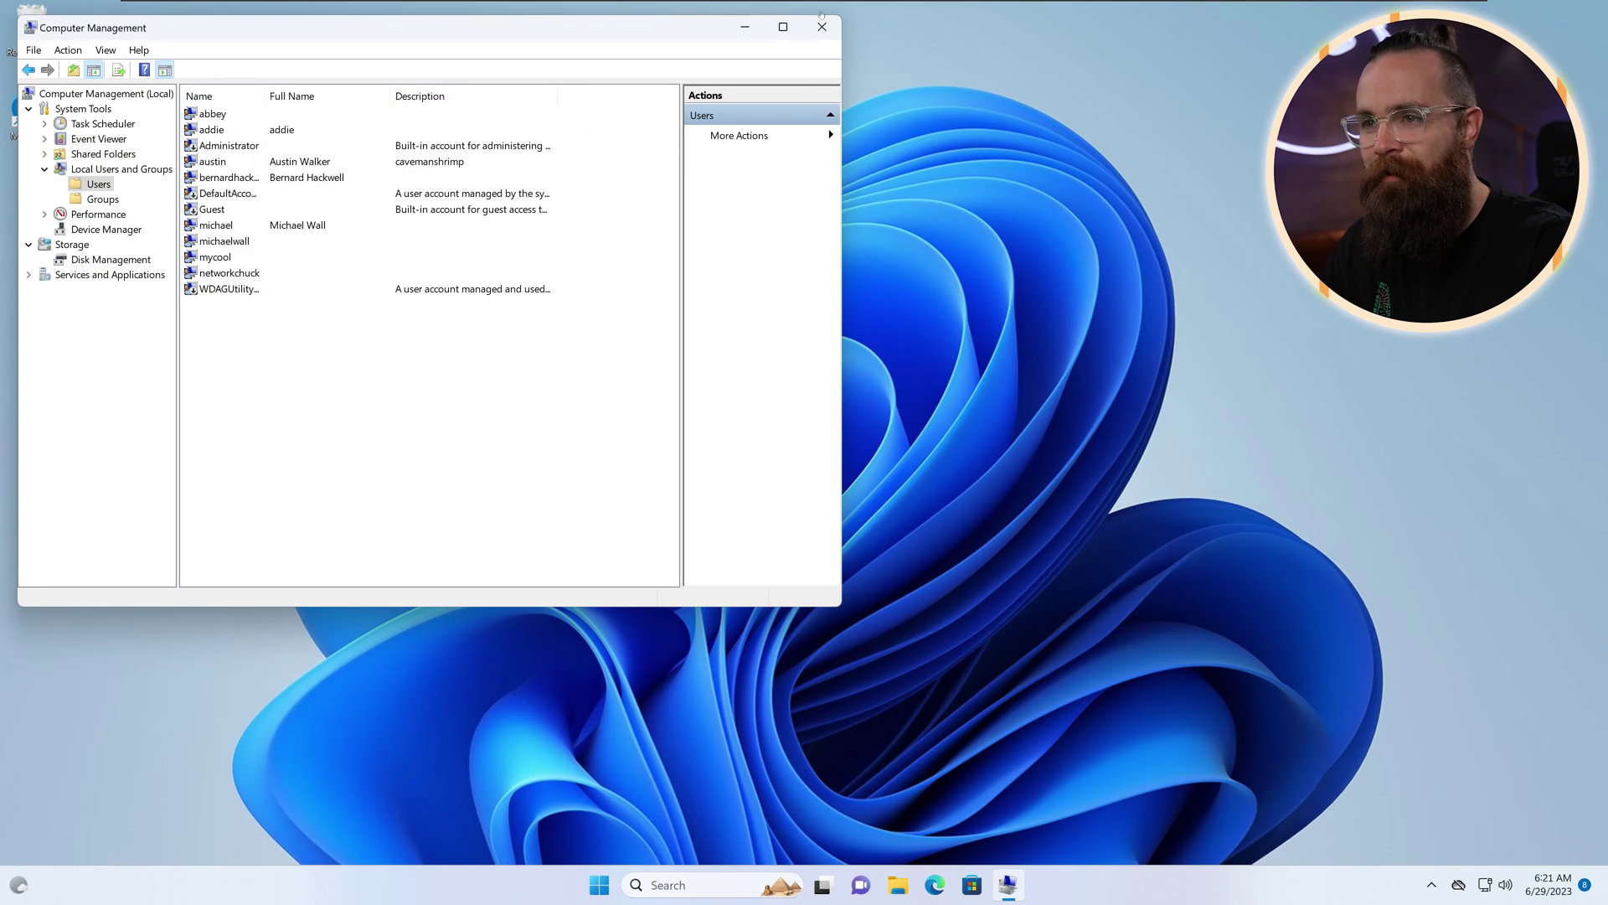
left_click(822, 27)
right_click(617, 885)
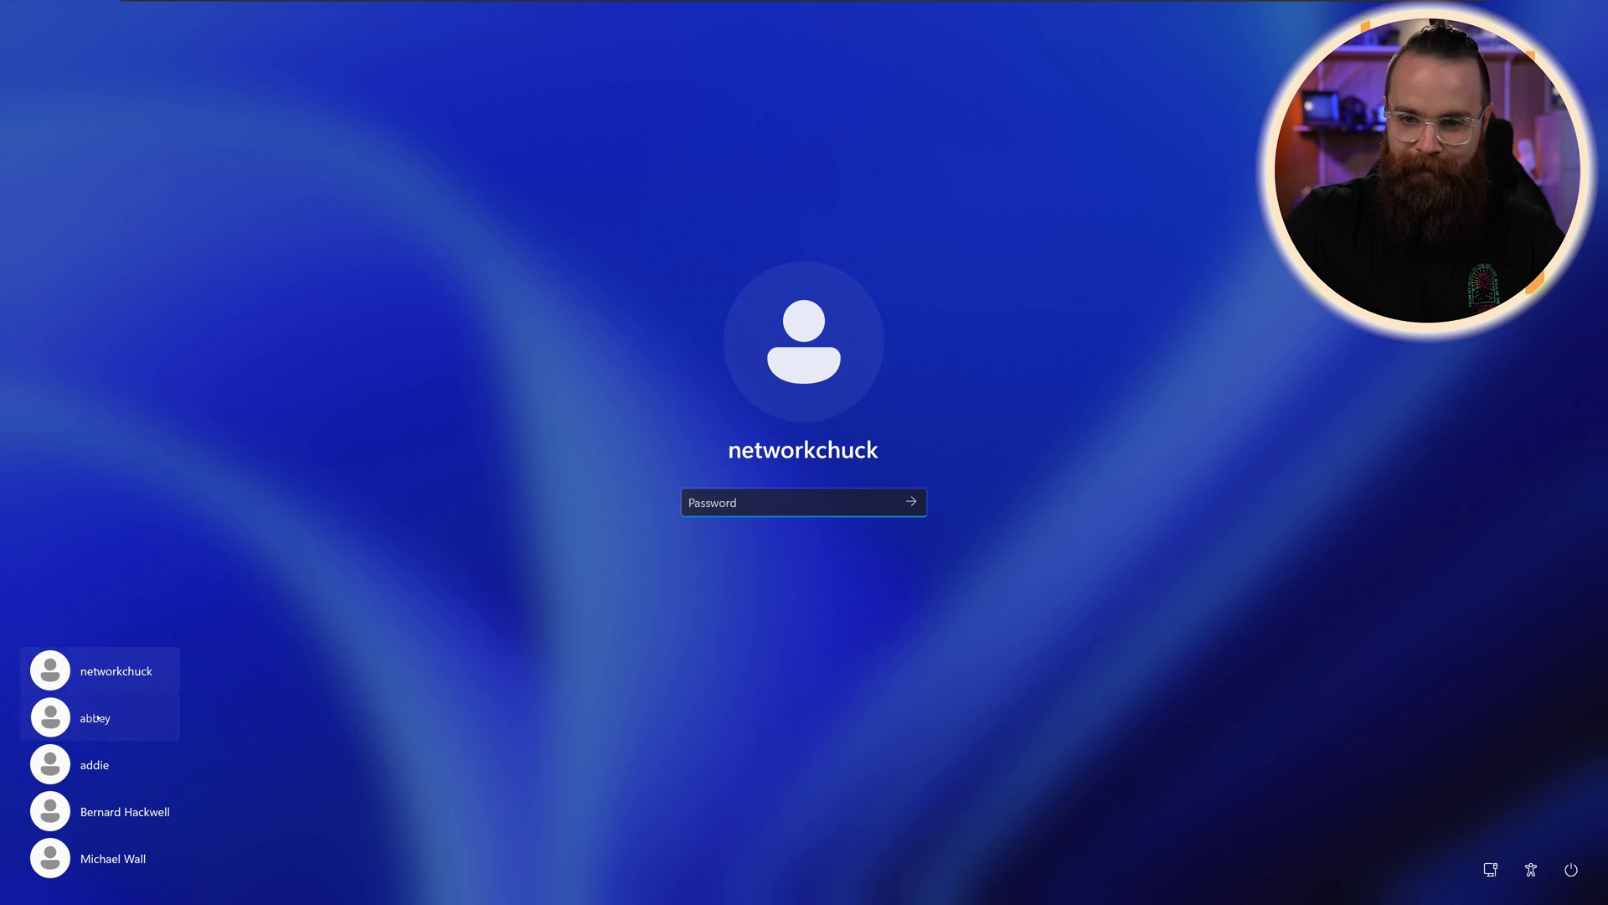
Step: Sign in as the new standard user with its password and search for 'terminal'
left_click(98, 718)
type("1234")
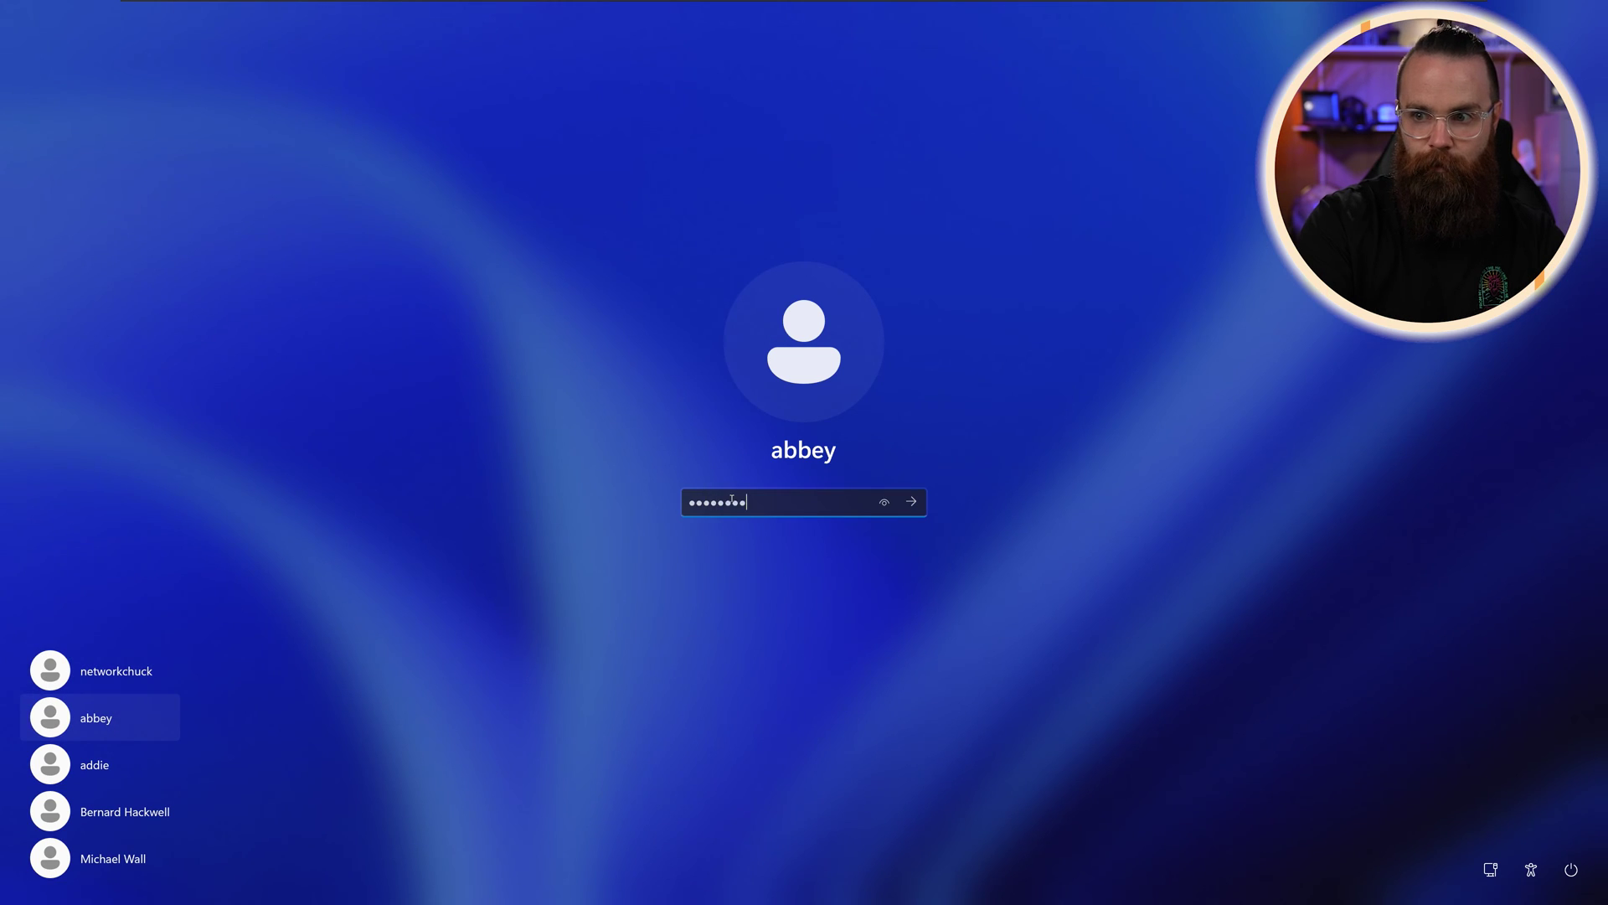
key("Return")
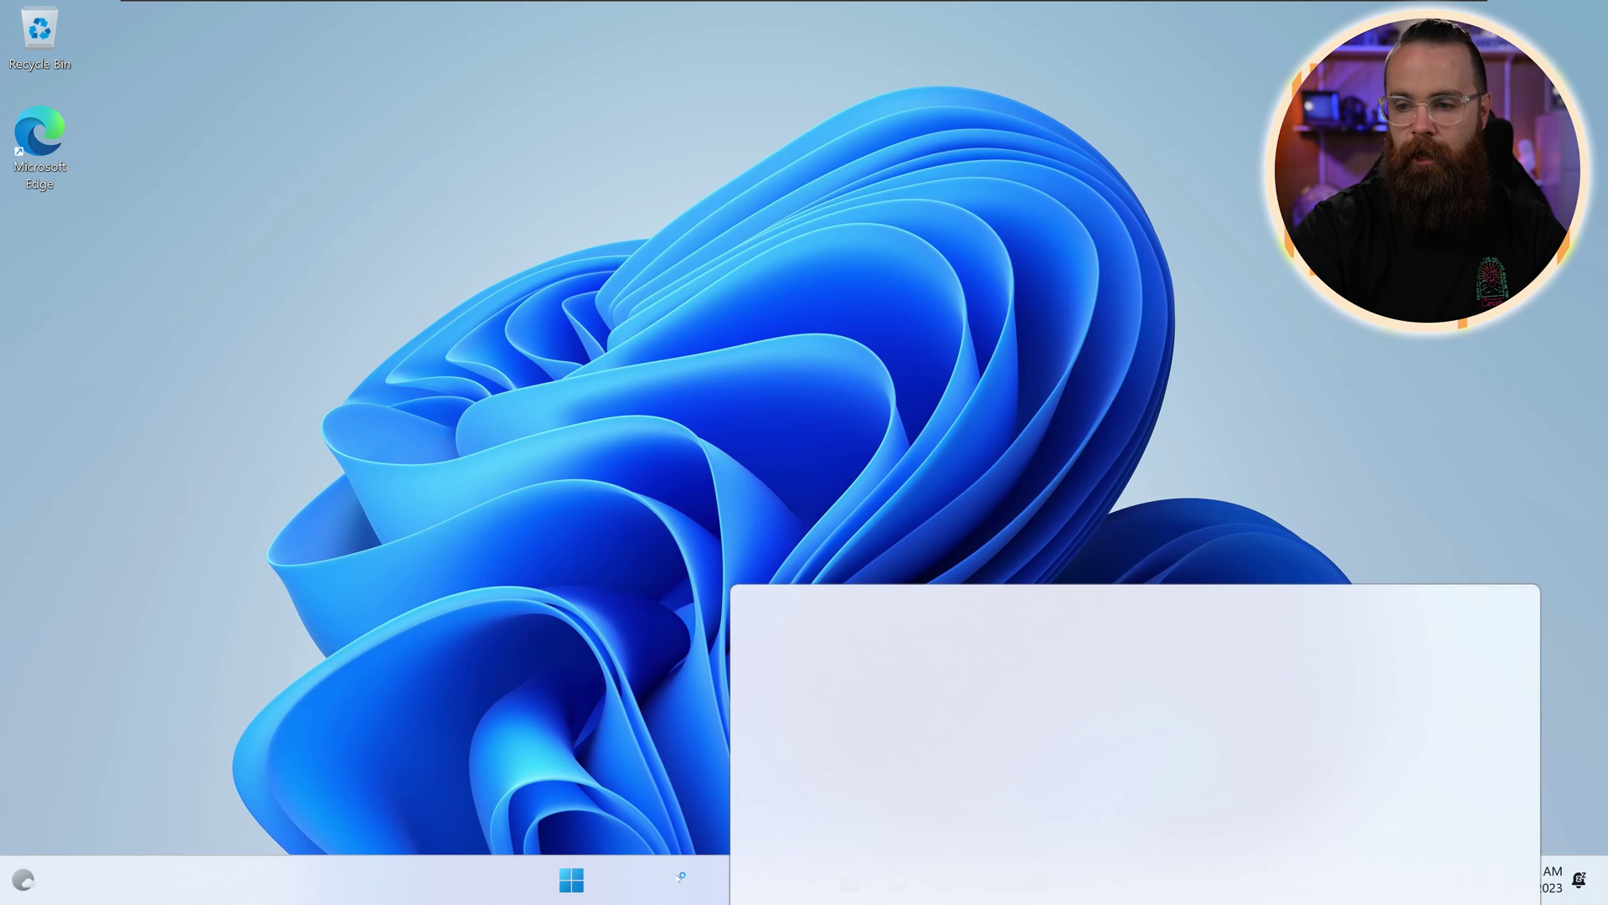
left_click(680, 876)
type("terminal")
right_click(750, 220)
left_click(863, 243)
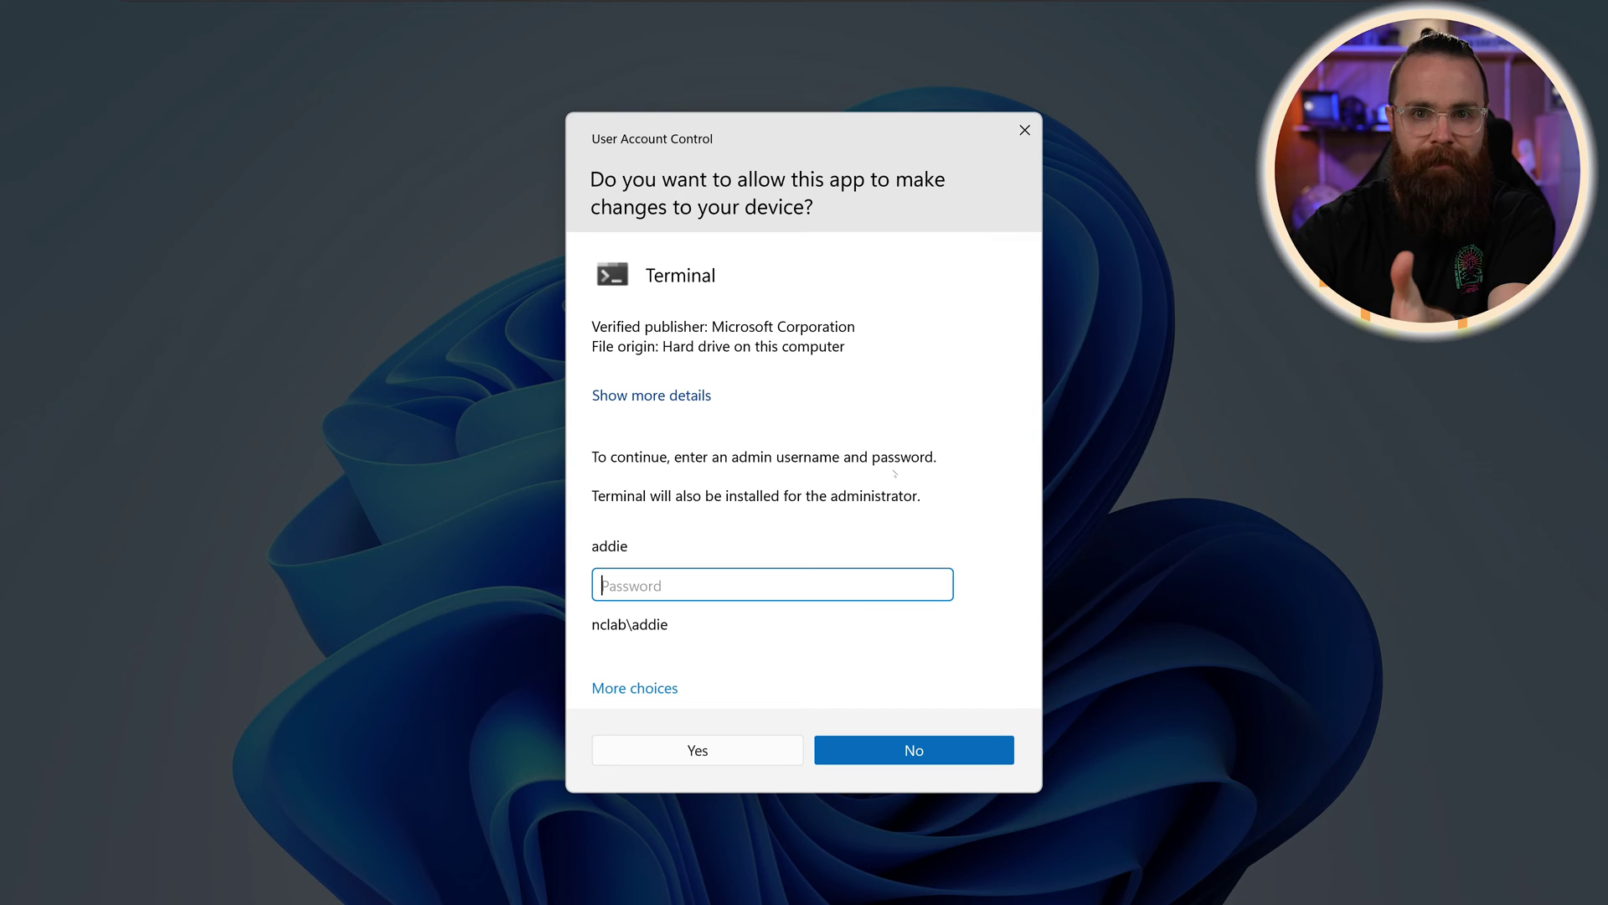
left_click(853, 686)
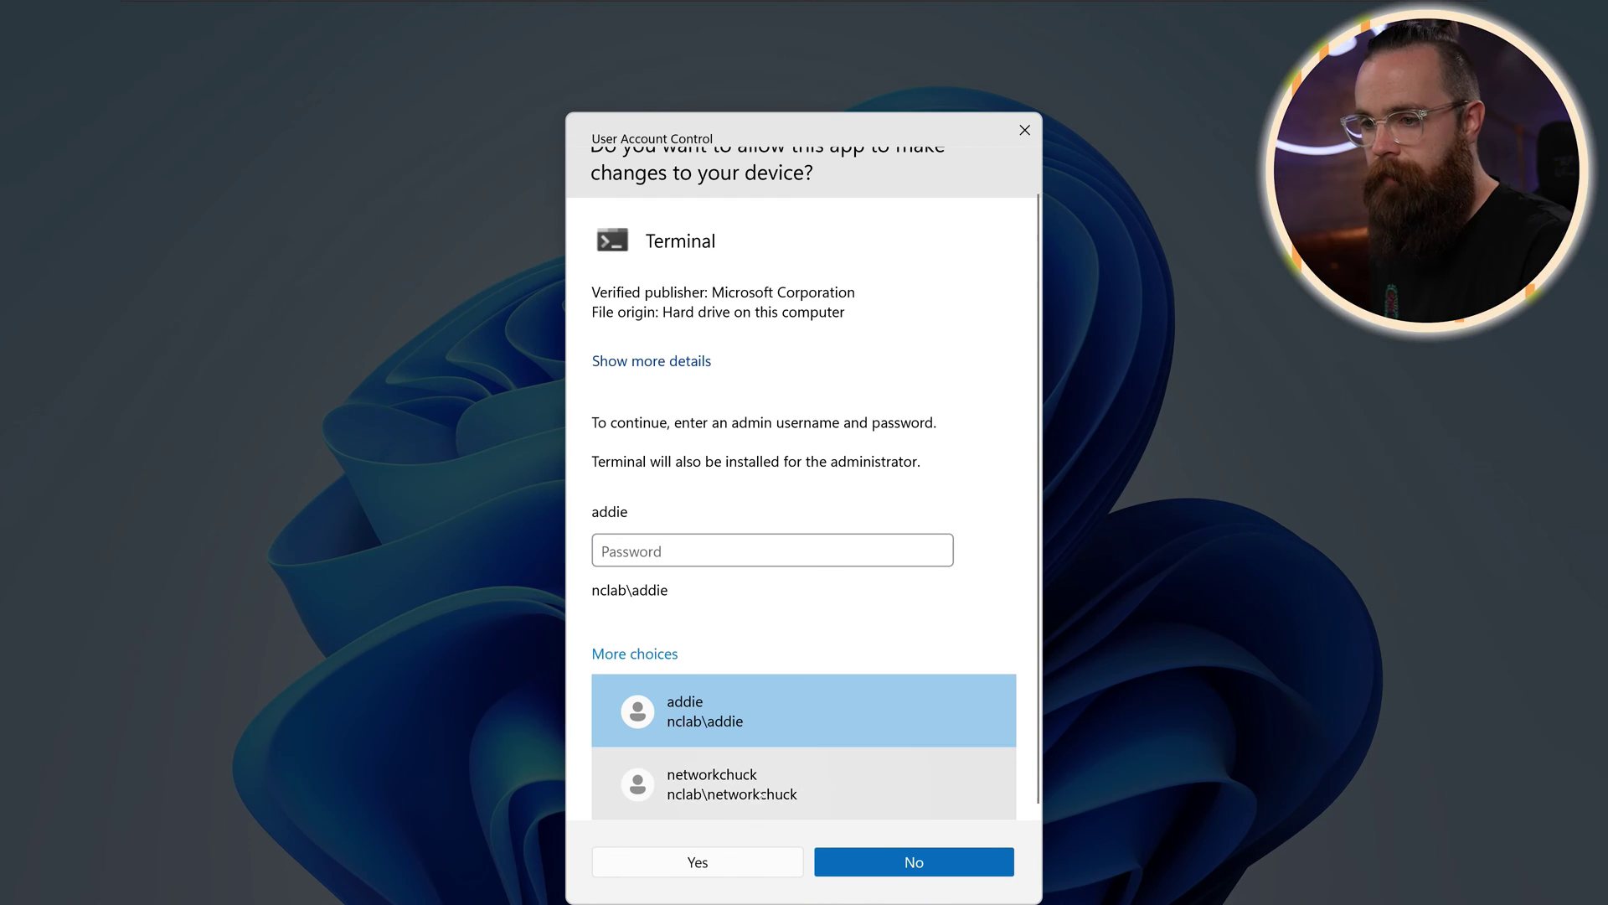
left_click(754, 780)
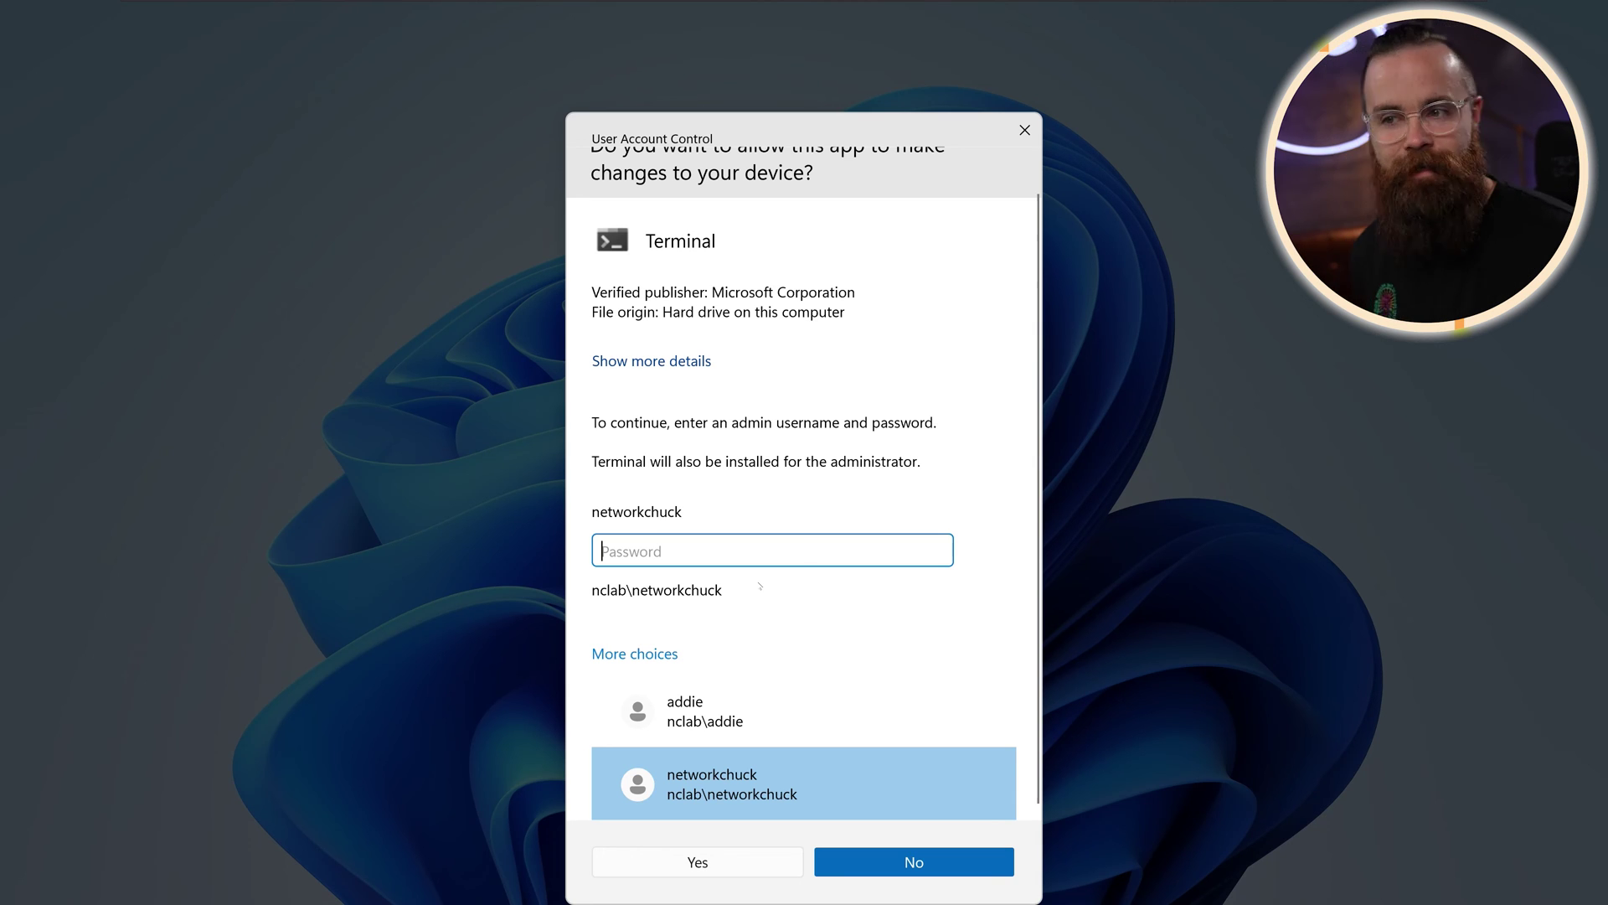
type("•••••••••••••••")
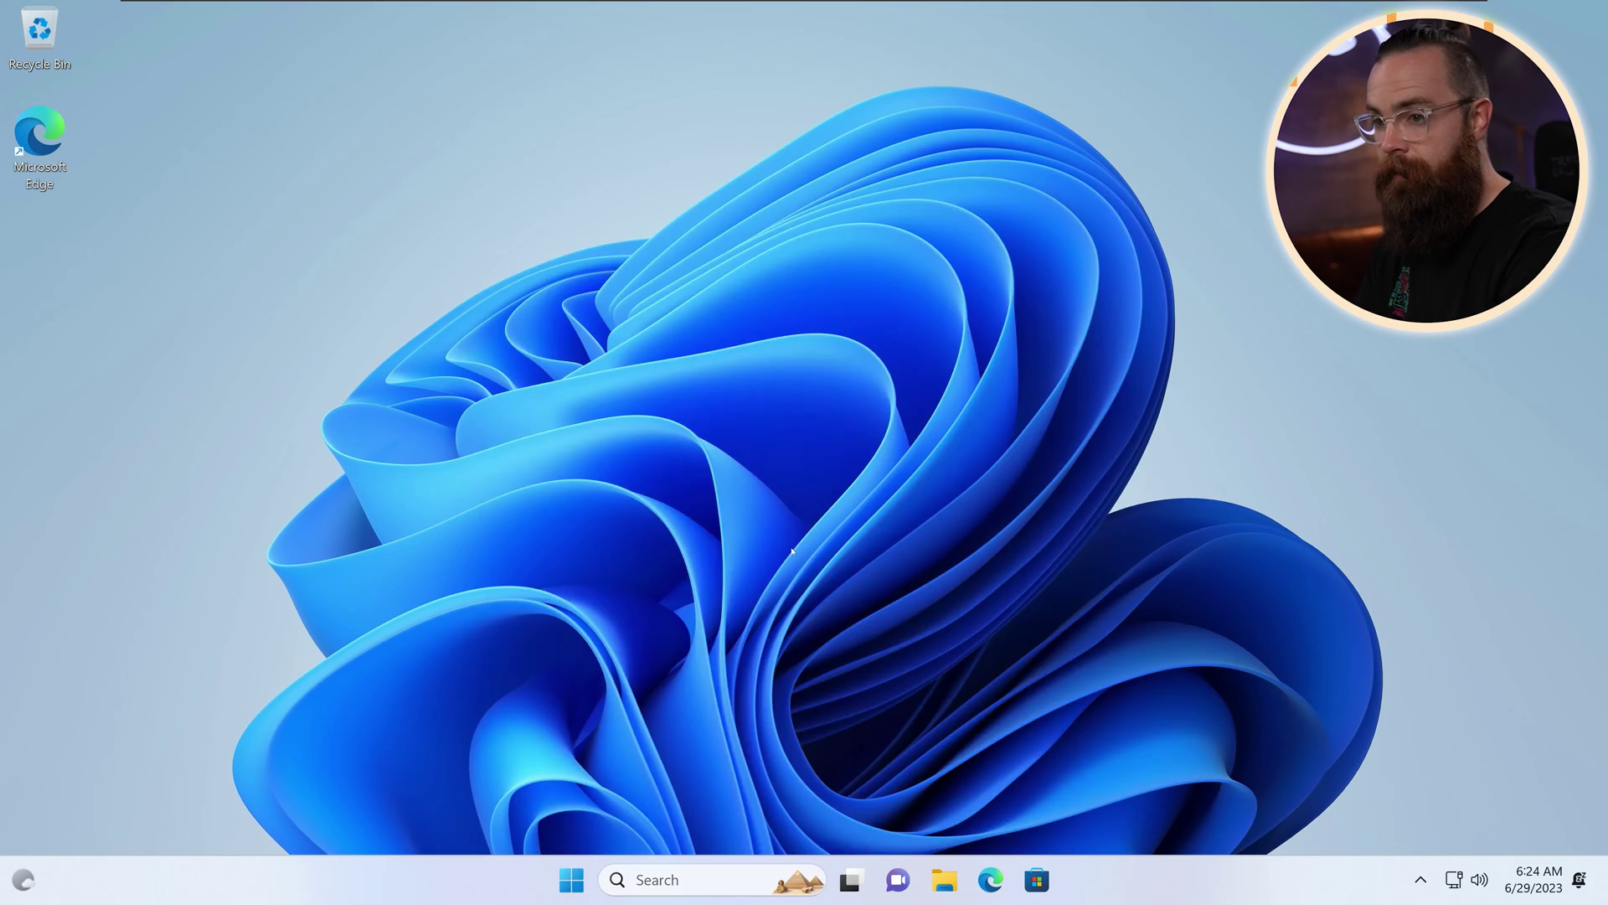
key("super")
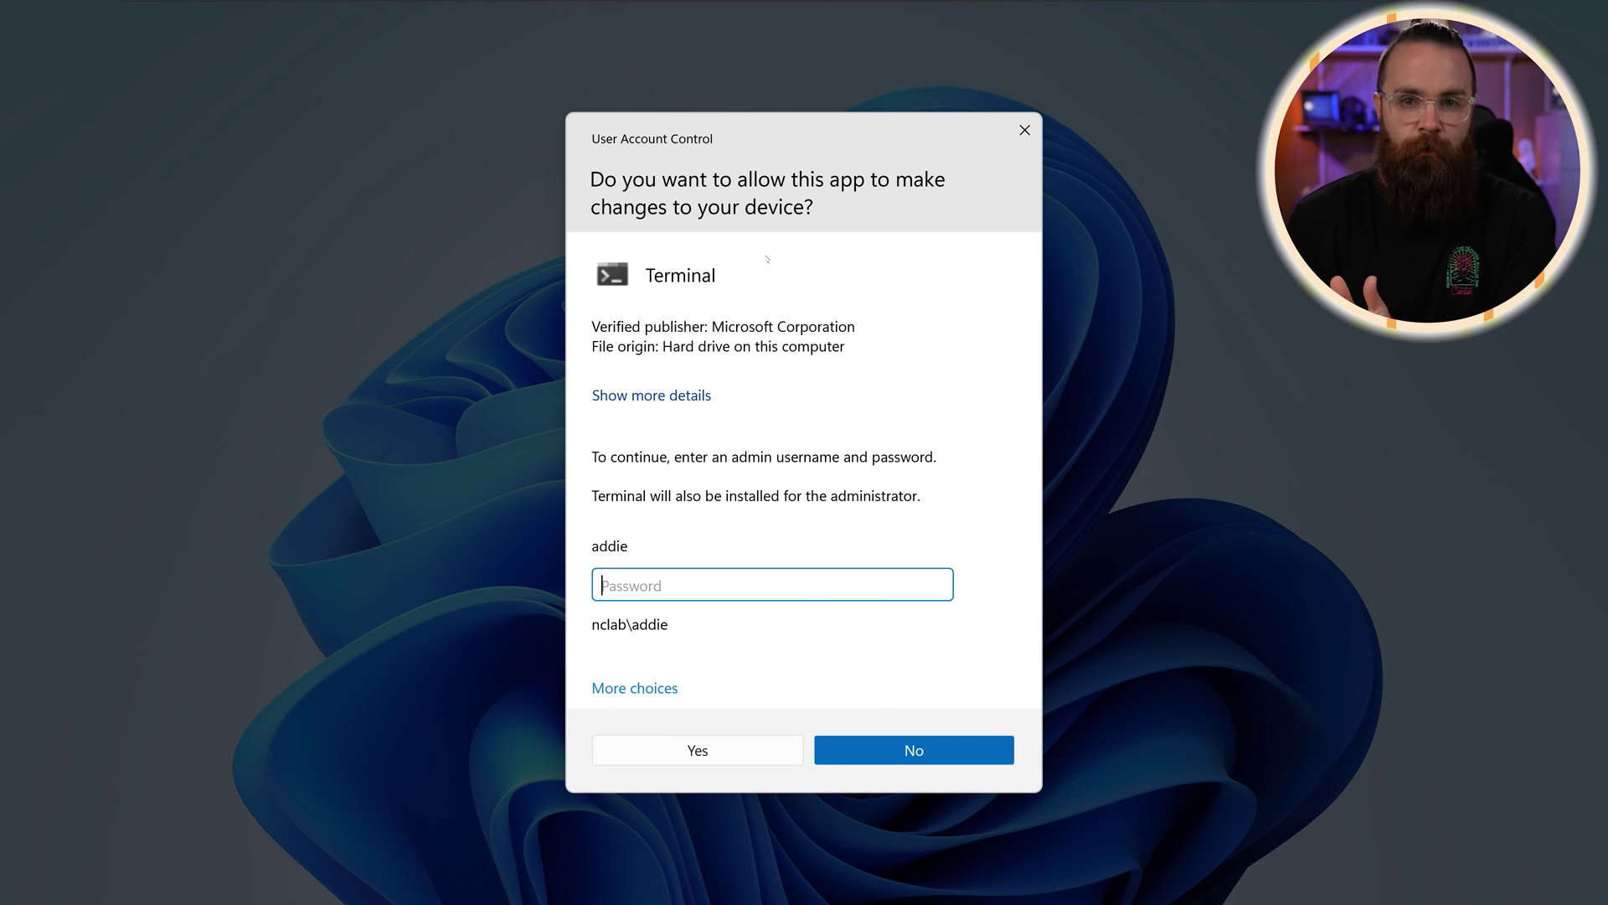
key("Escape")
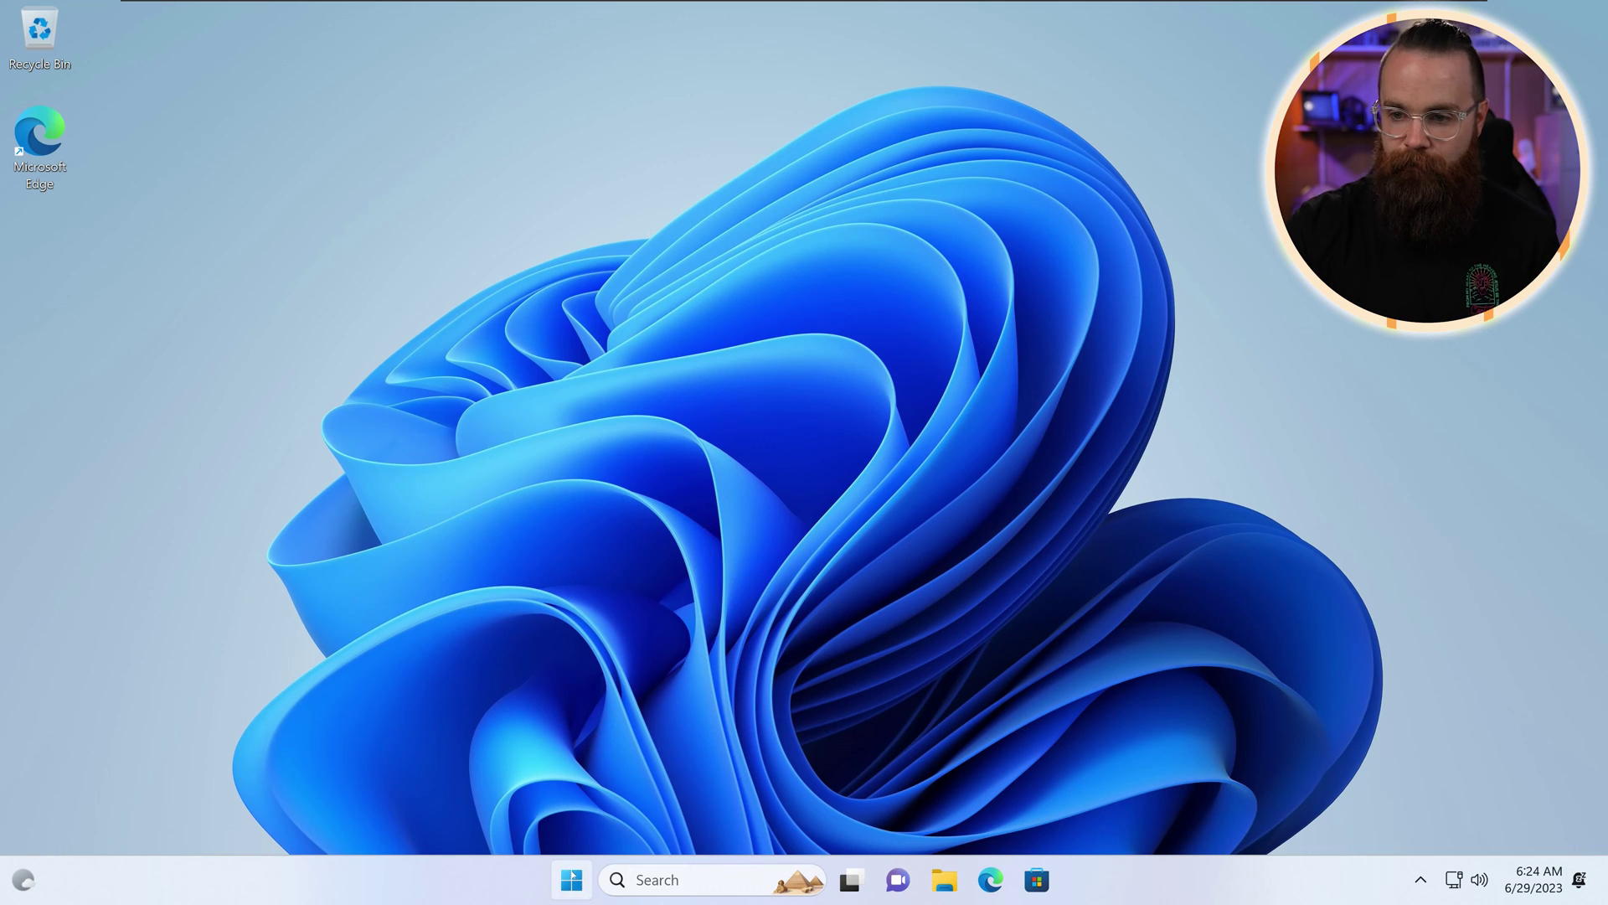
Step: Search 'user acc' and open Change User Account Control settings
left_click(572, 879)
right_click(573, 882)
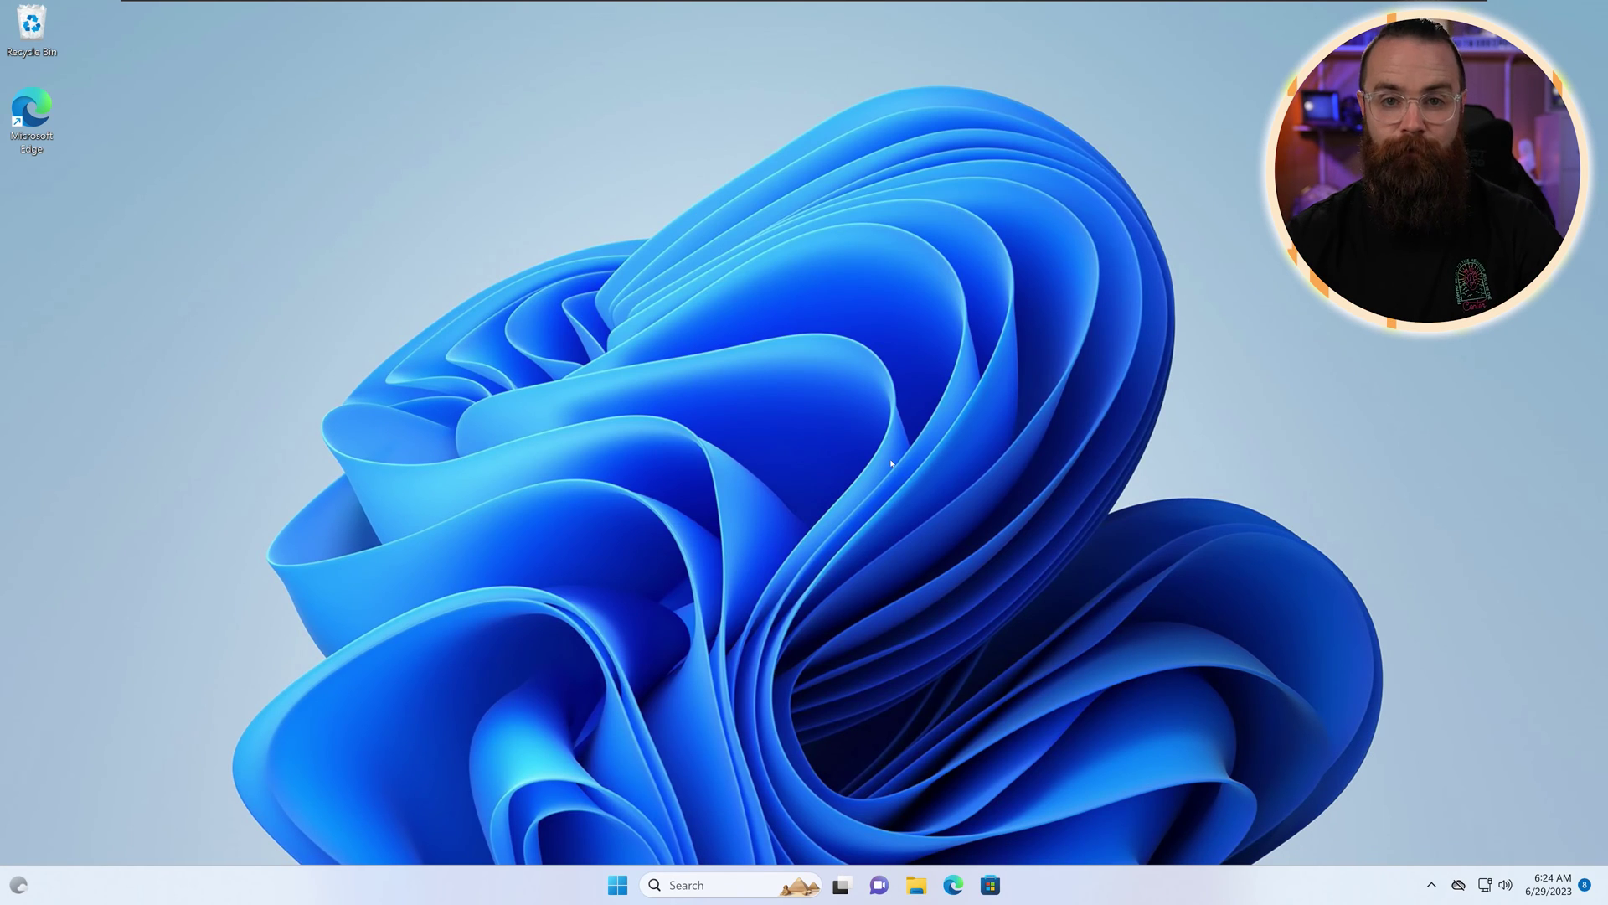
left_click(699, 888)
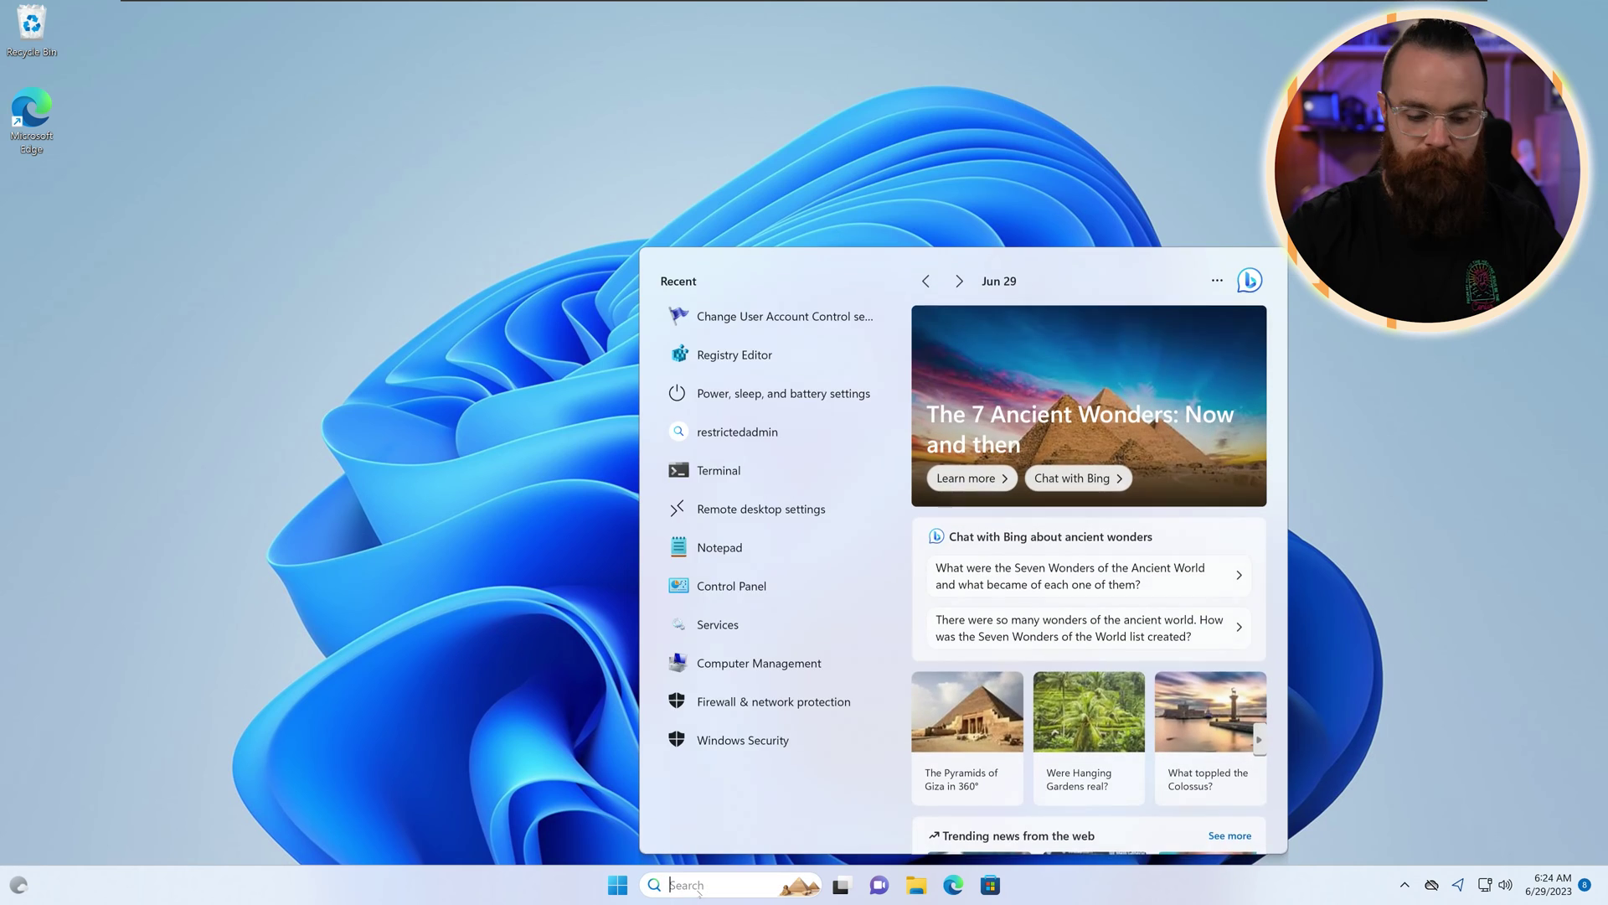
type("user acc")
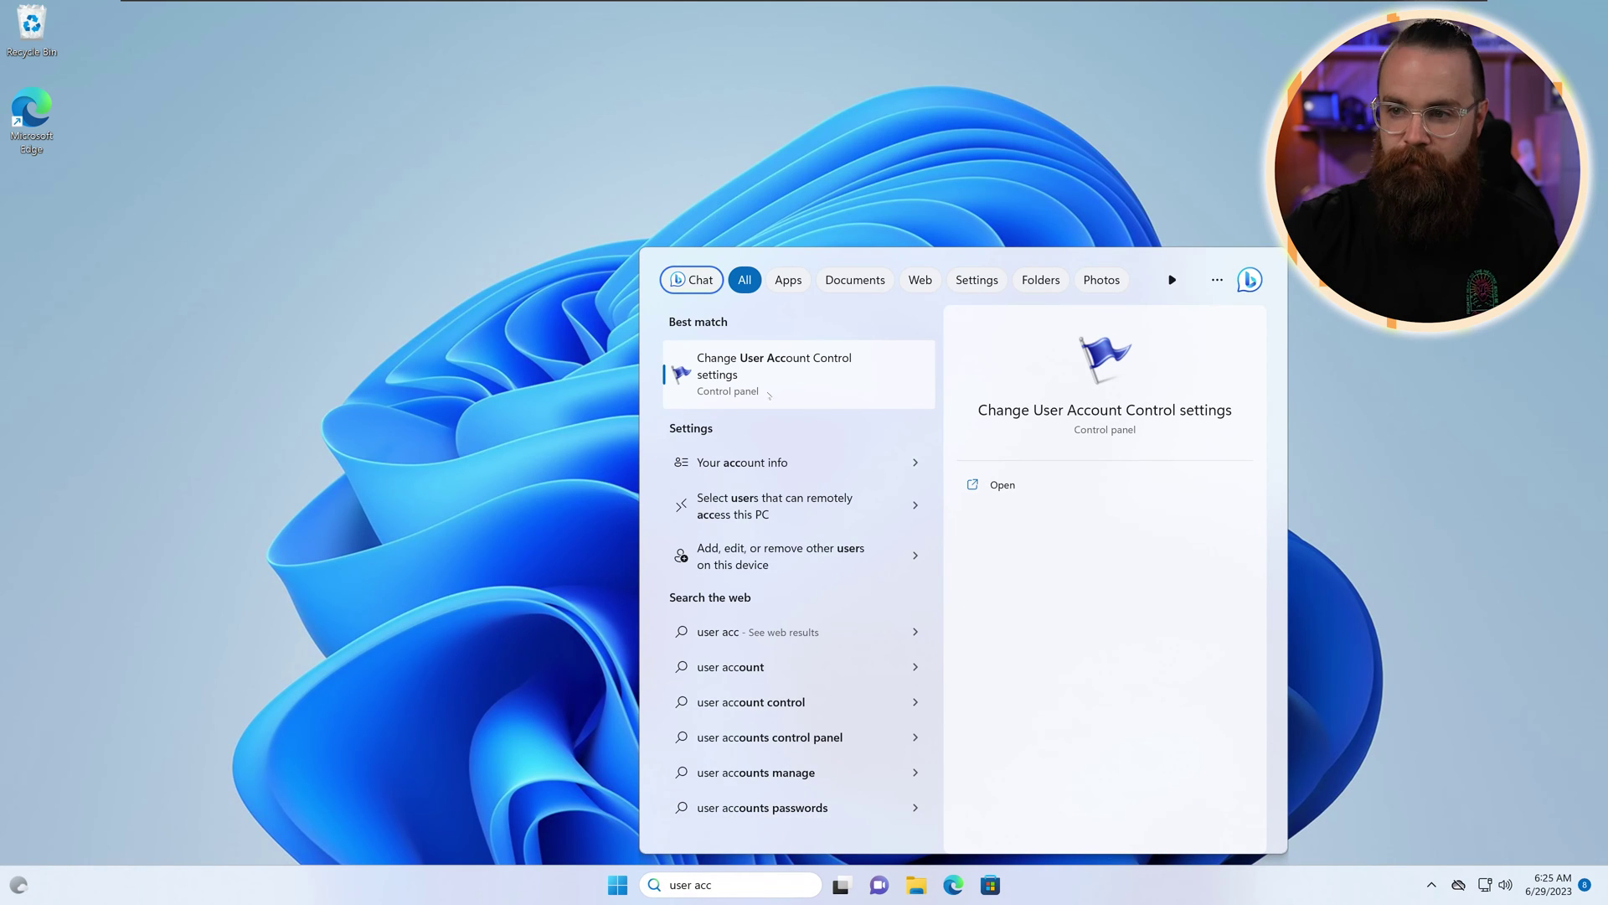
left_click(794, 381)
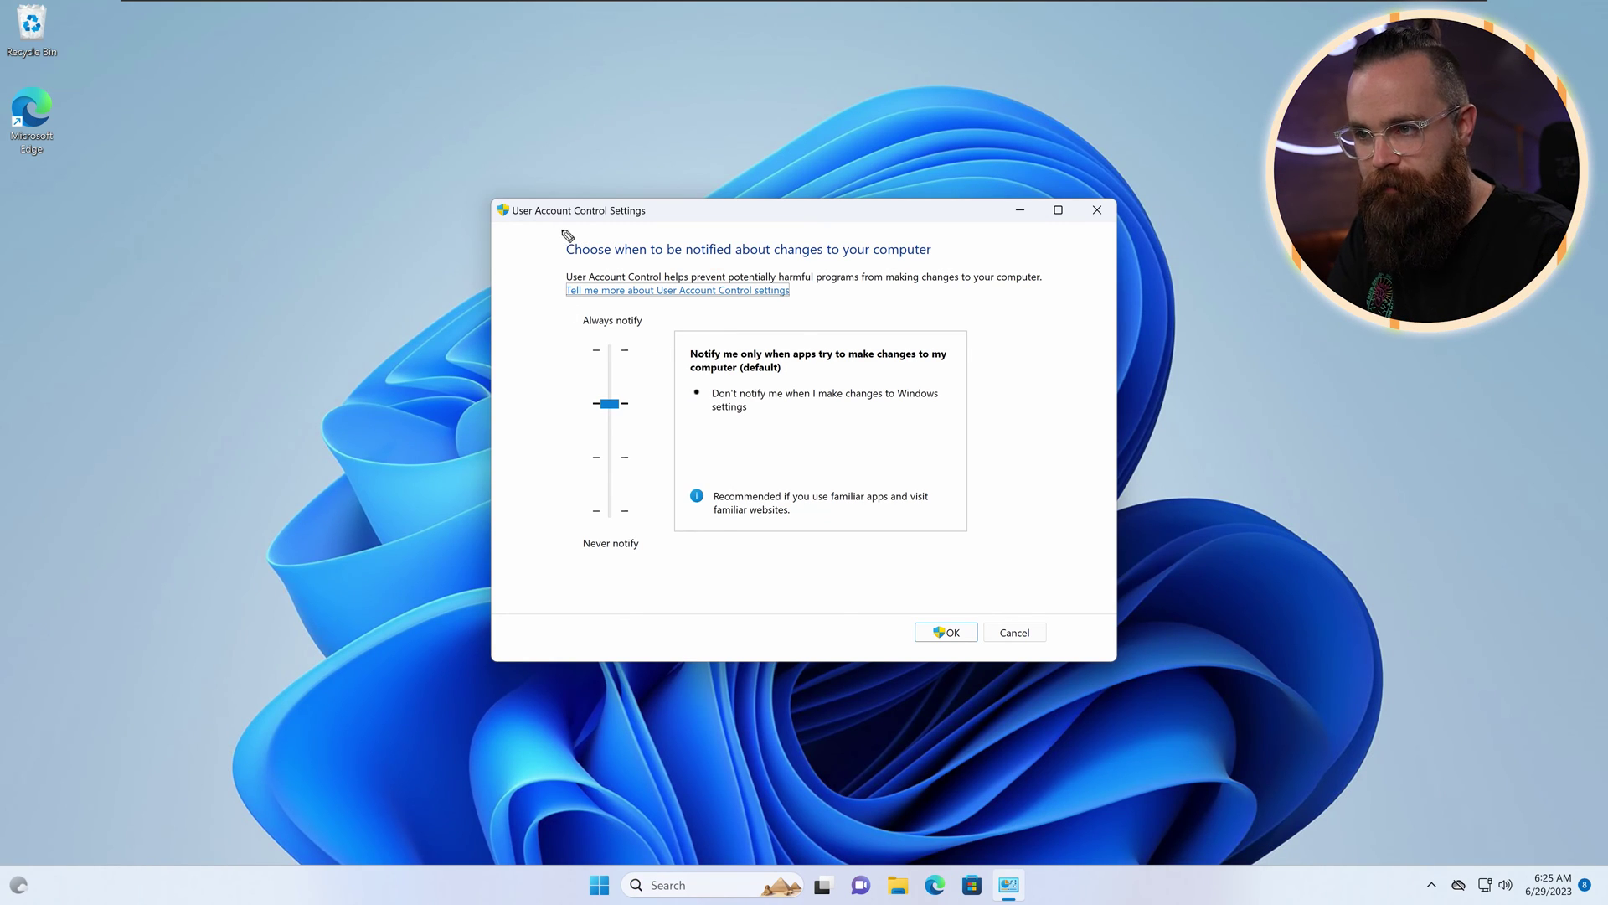
Step: Annotate the dialog and lower the slider two notches to notify without dimming the desktop
mouse_move(562, 230)
left_mouse_down()
mouse_move(582, 263)
mouse_move(938, 268)
mouse_move(955, 238)
mouse_move(560, 254)
left_mouse_up()
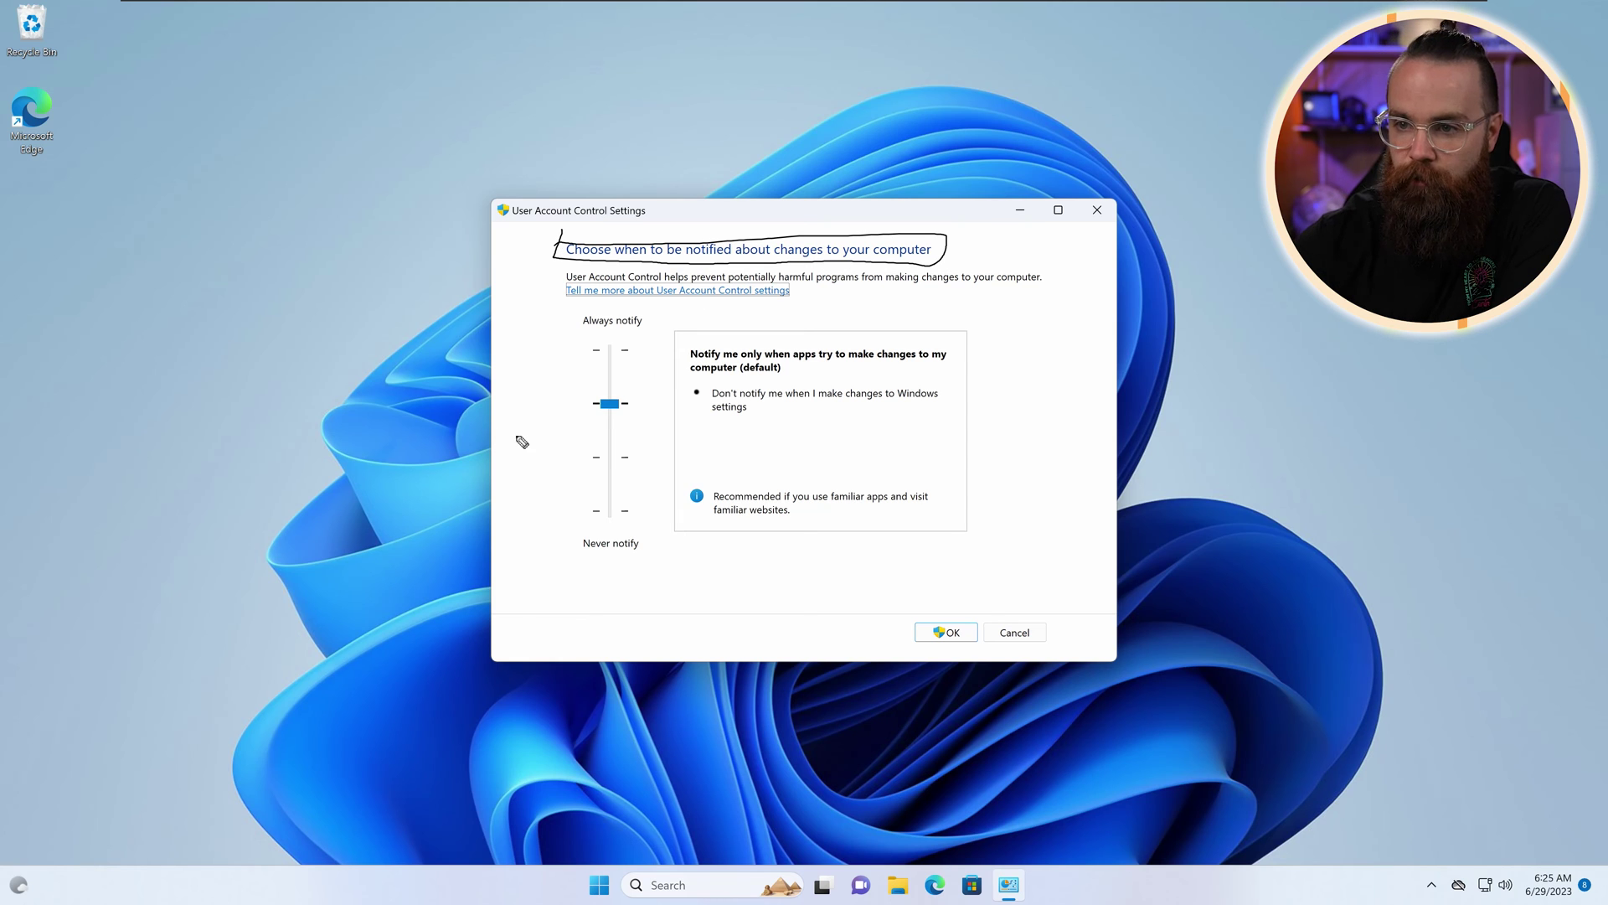
left_click_drag(516, 443, 557, 426)
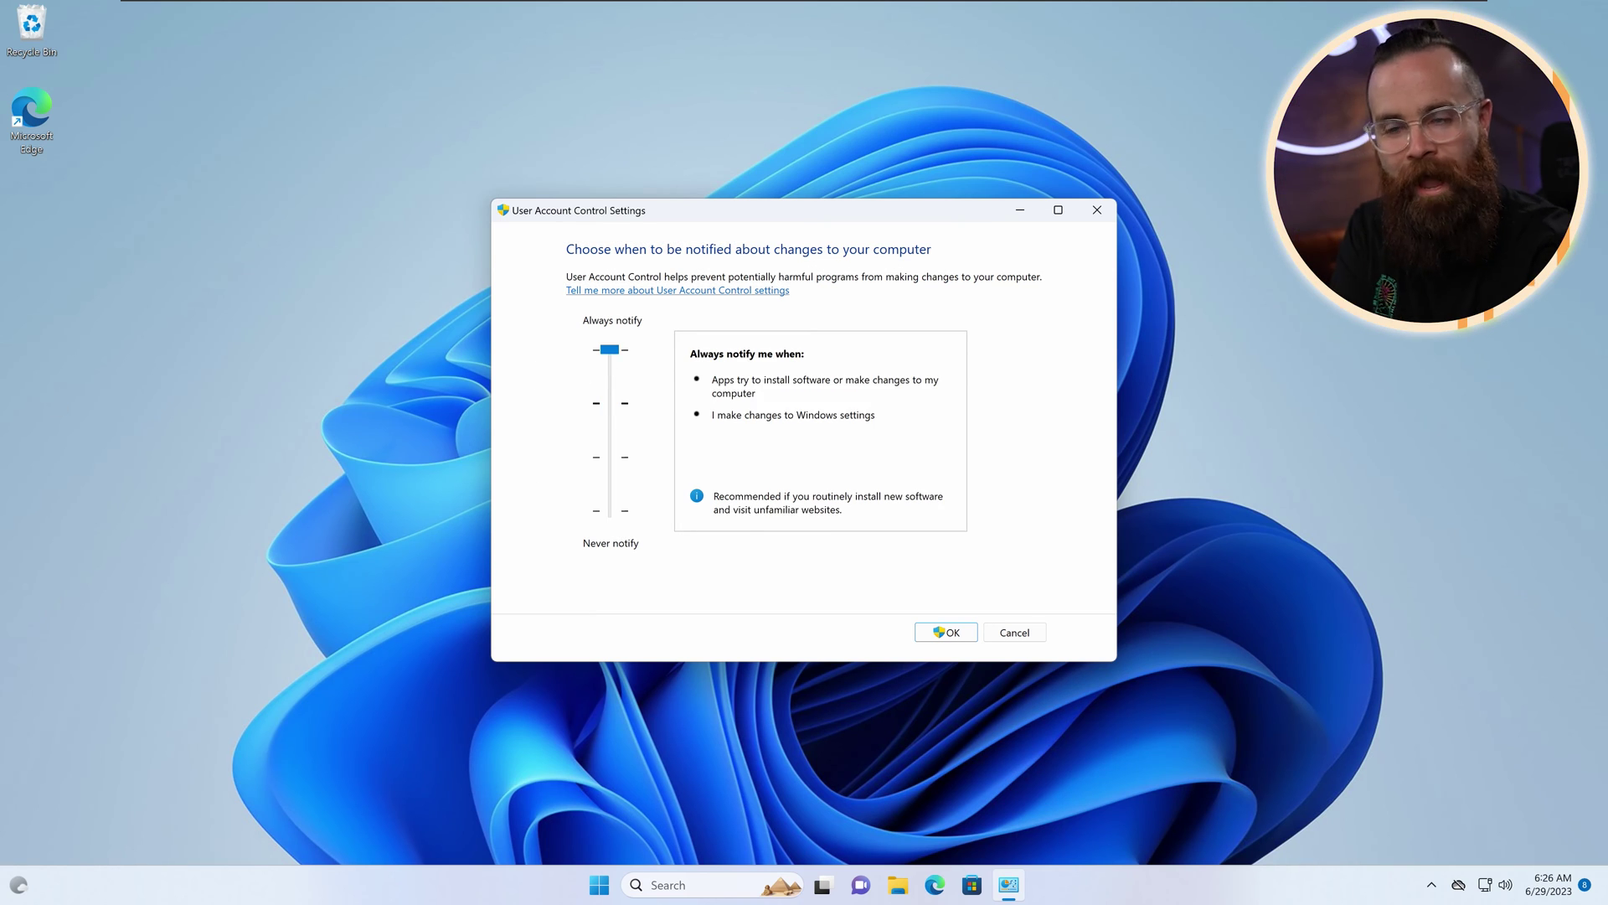
mouse_move(878, 457)
left_mouse_down()
mouse_move(812, 453)
mouse_move(802, 427)
mouse_move(807, 452)
left_mouse_up()
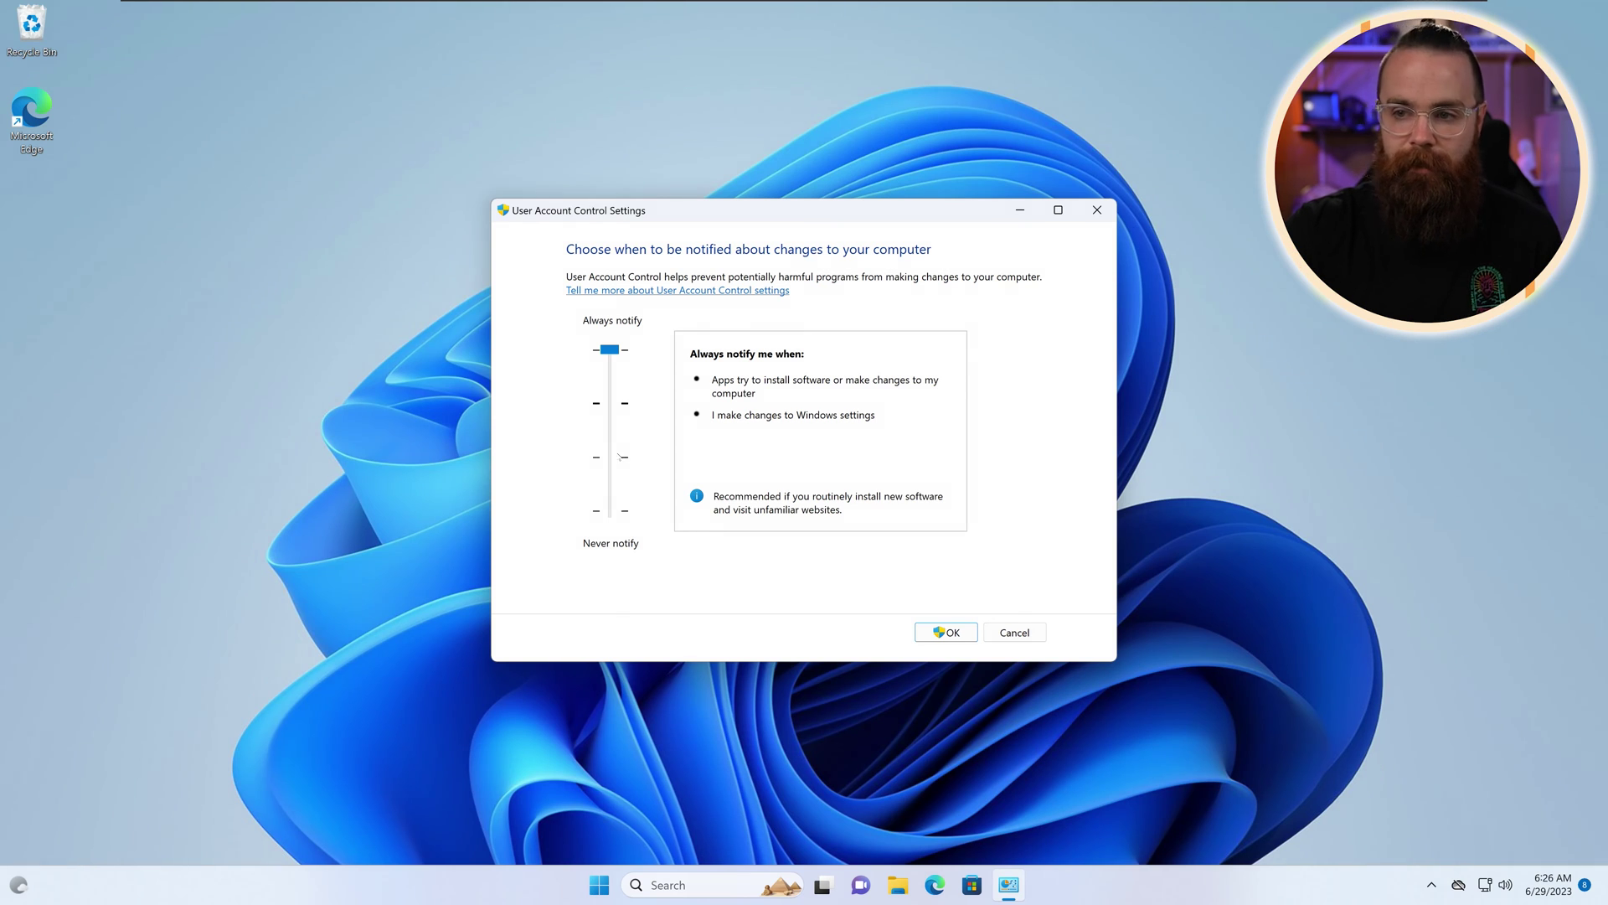
left_click(612, 459)
left_click(611, 459)
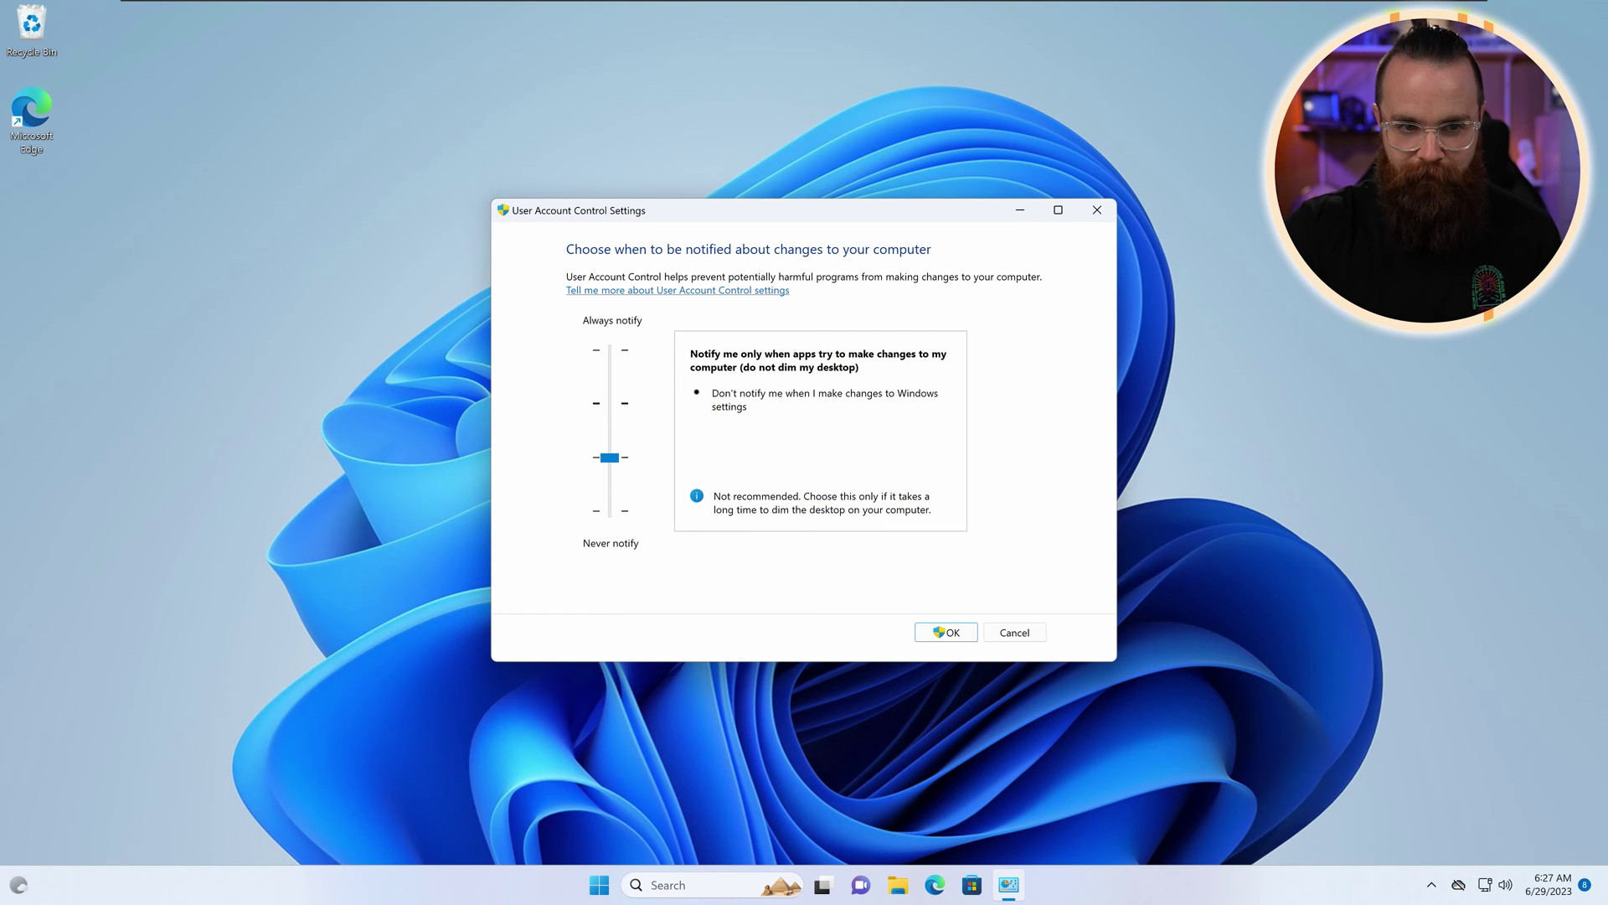
mouse_move(846, 314)
left_mouse_down()
mouse_move(791, 345)
mouse_move(818, 349)
left_mouse_up()
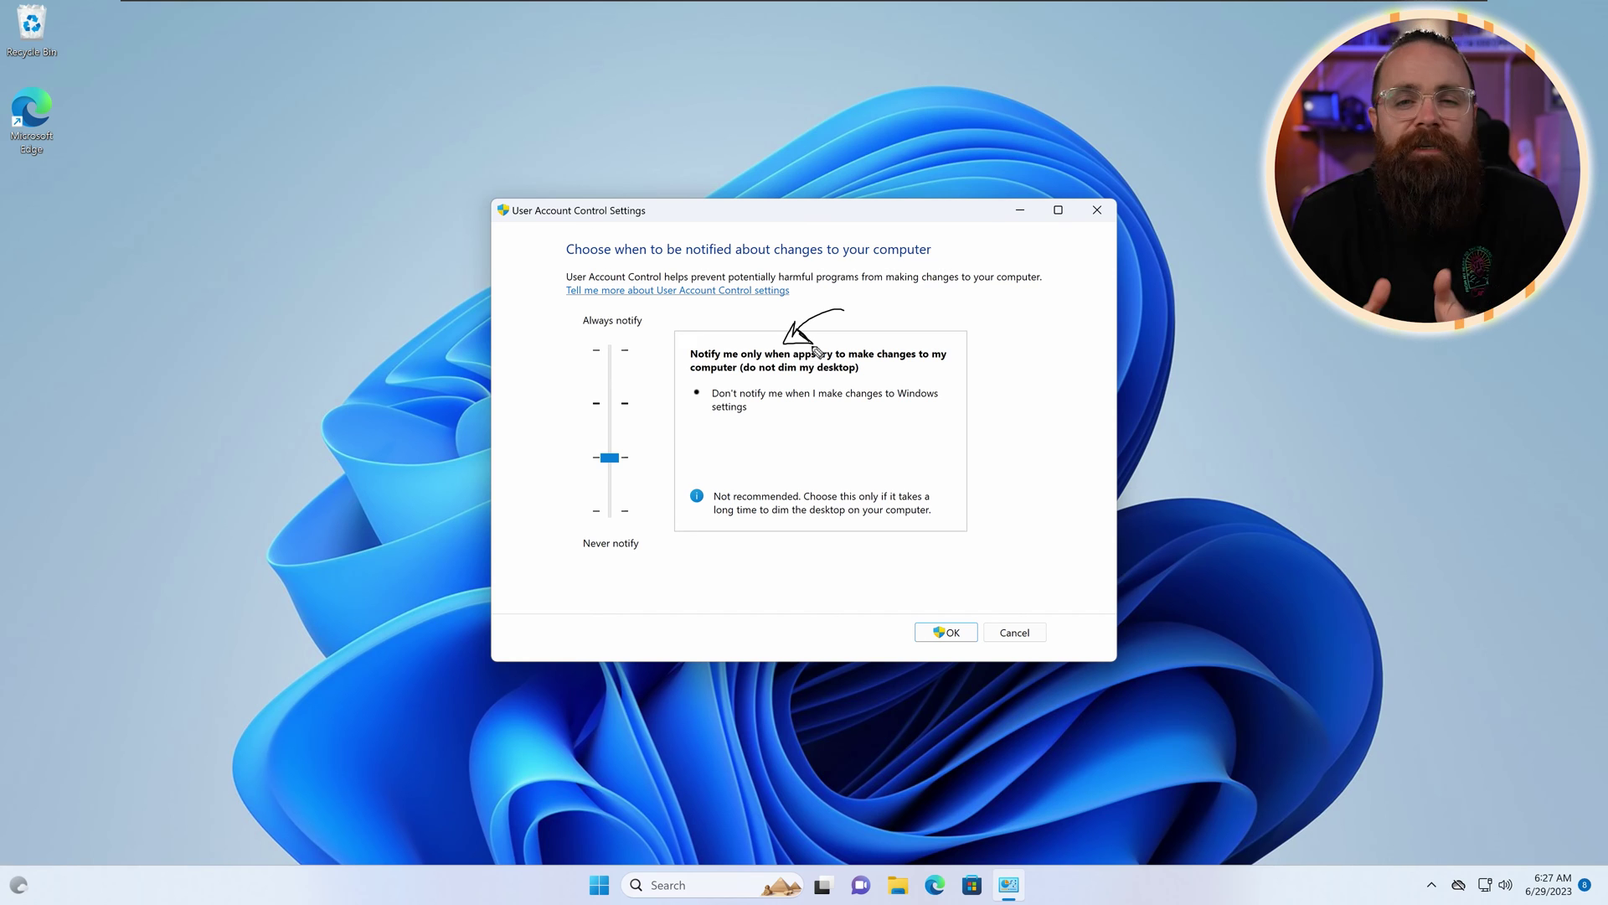
Step: Apply the no-dimming notification level and launch Terminal as administrator from search
key("Return")
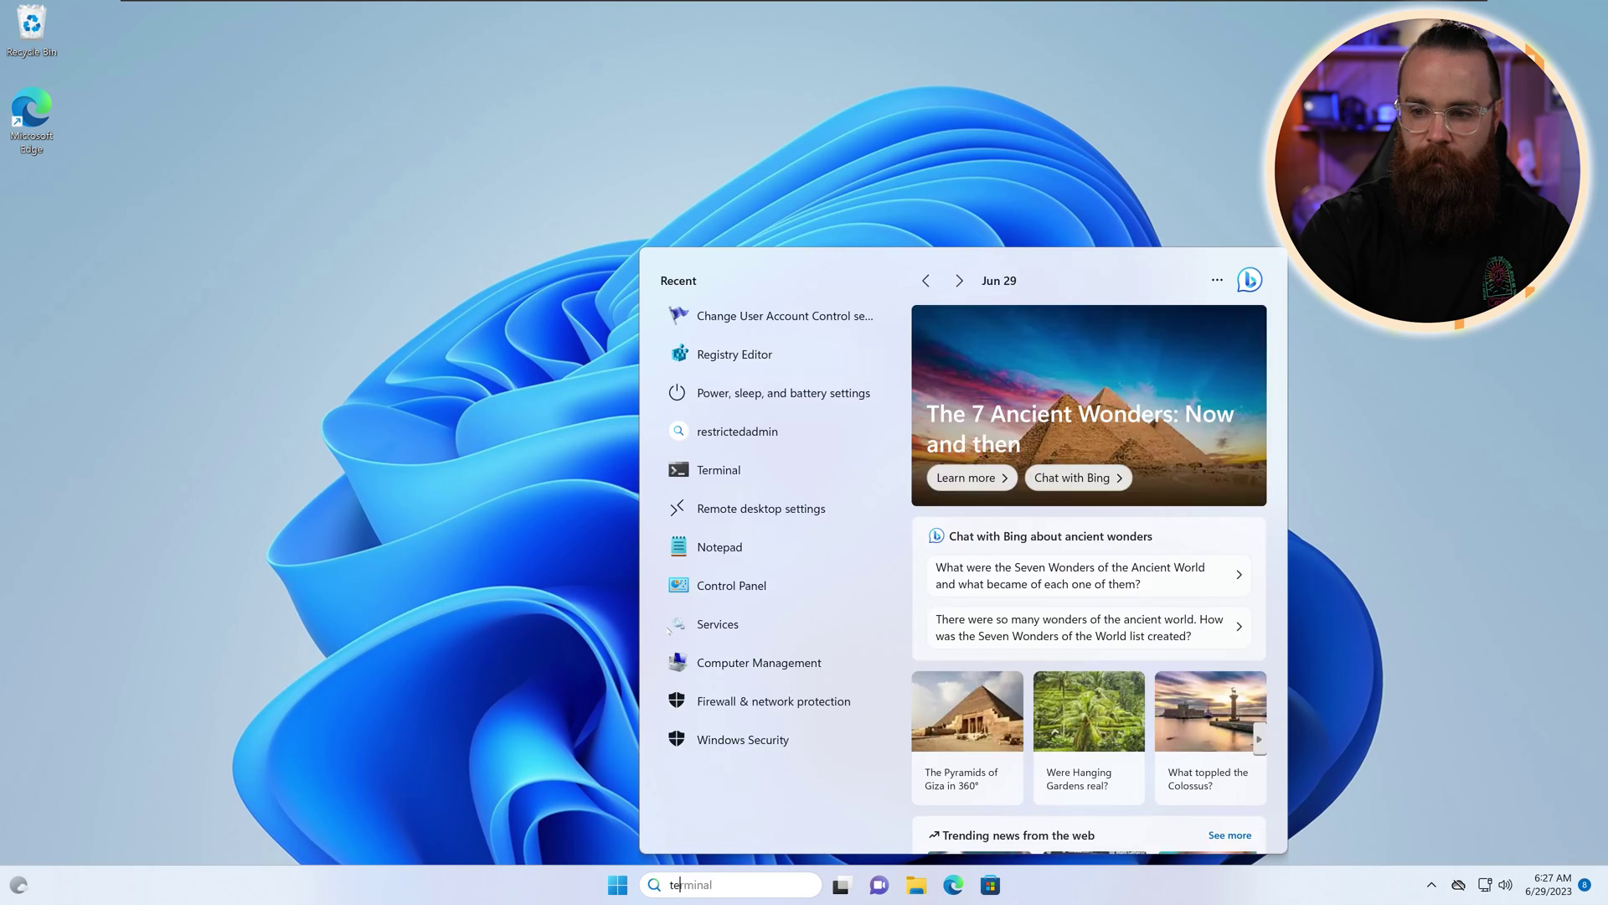
type("temr")
key("ctrl+shift+Return")
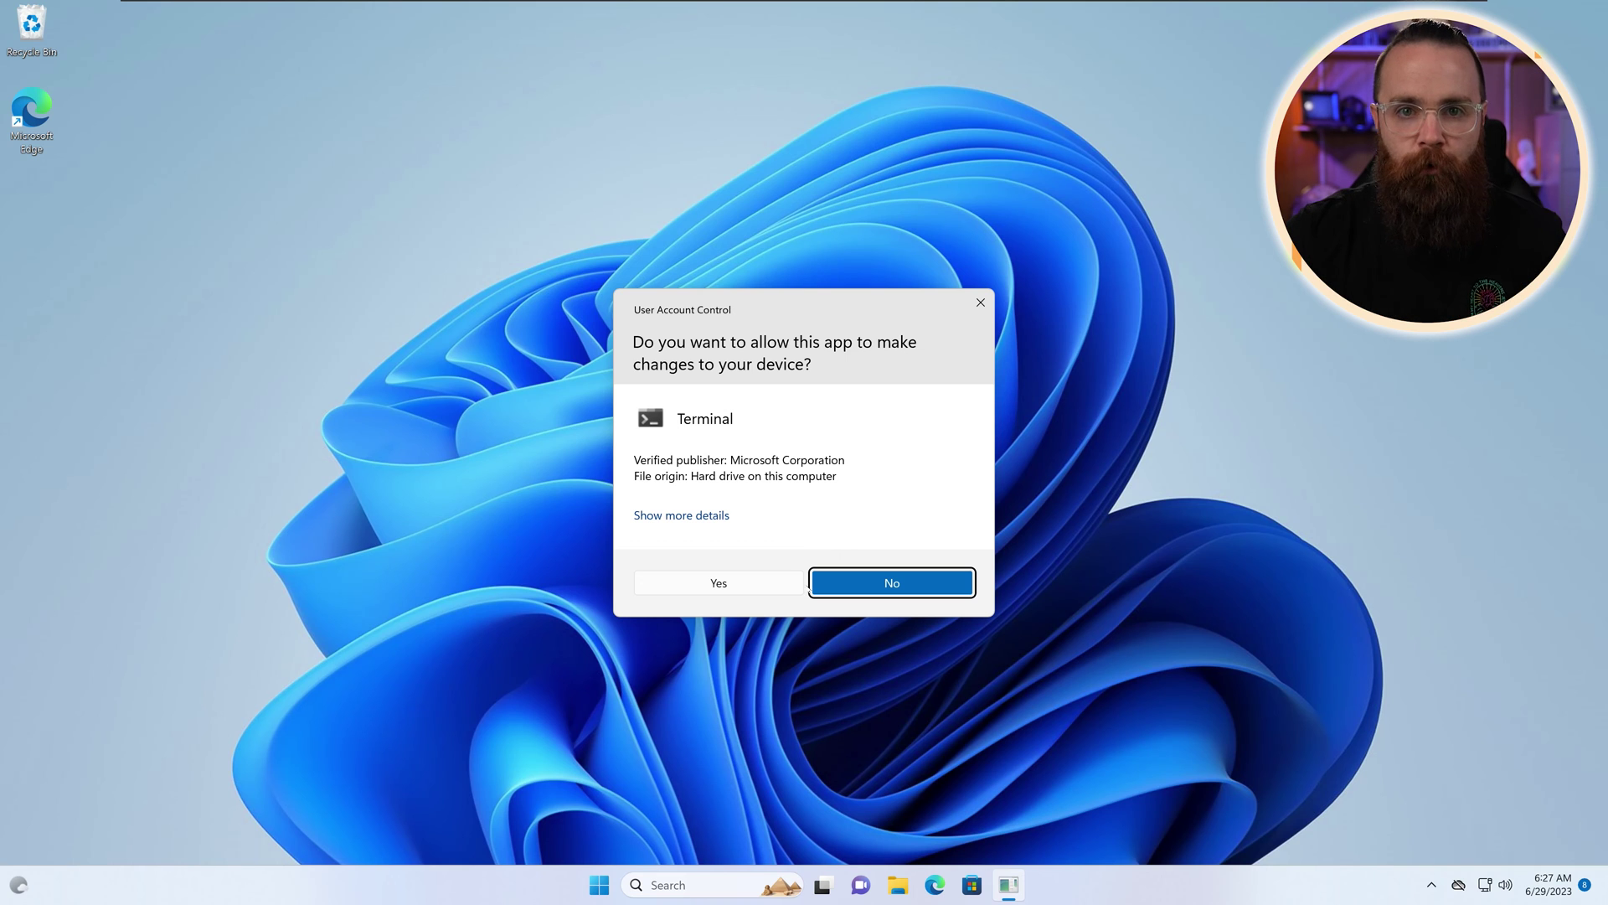
Step: Decline Terminal's permission prompt and search Start for 'uac'
key("Escape")
left_click(664, 887)
type("uac")
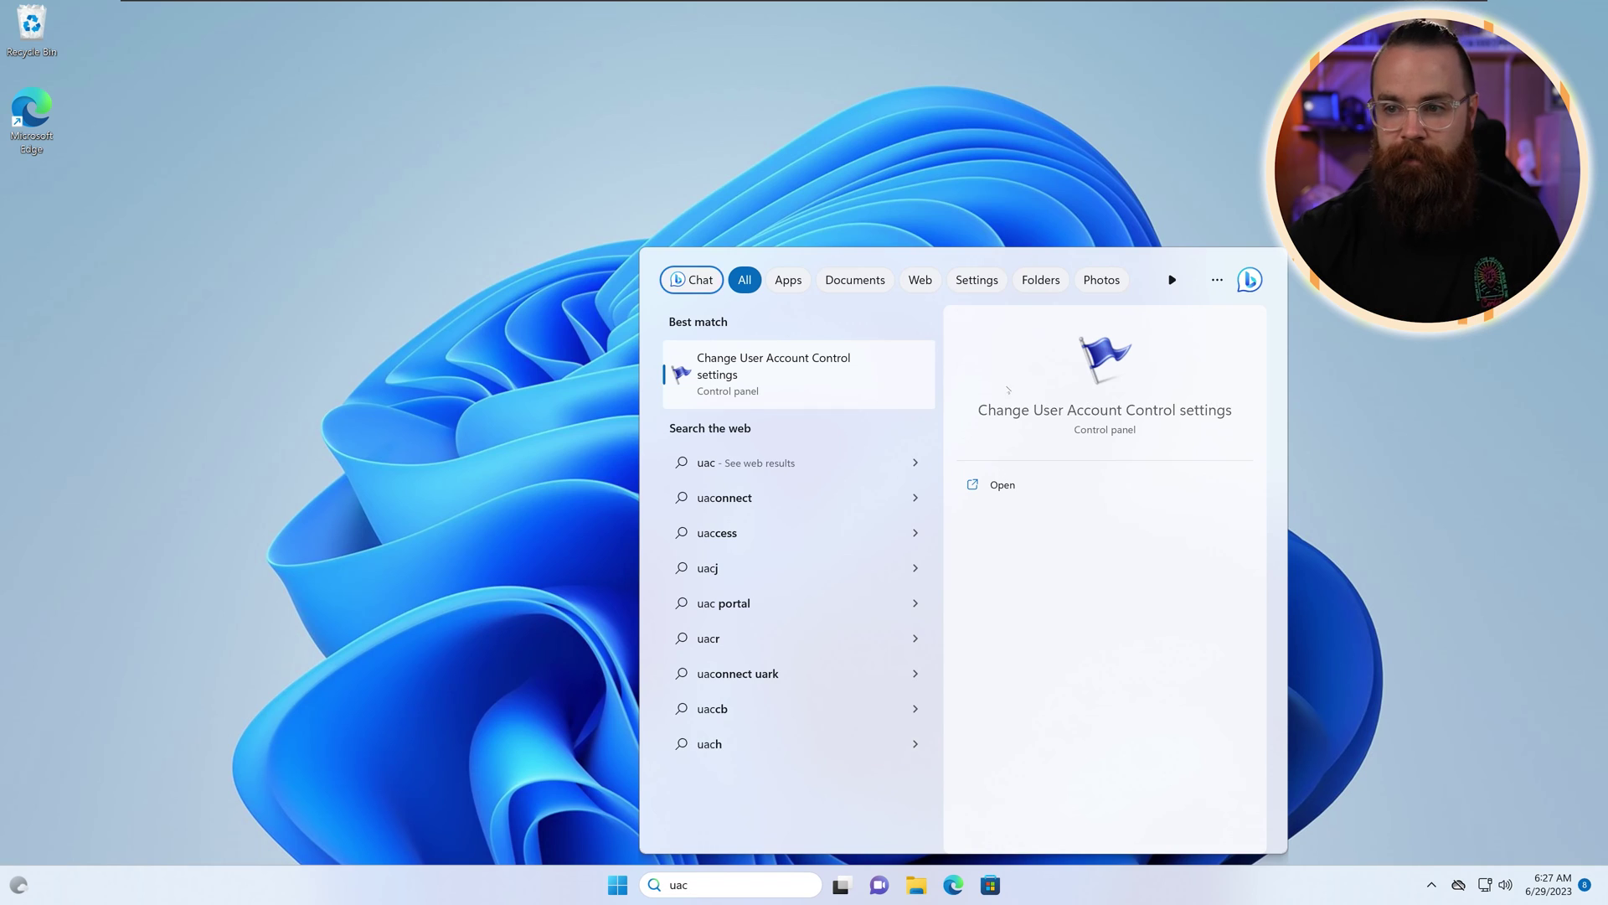
Step: Open Change User Account Control settings, set the slider to Never notify, and approve it
key("Return")
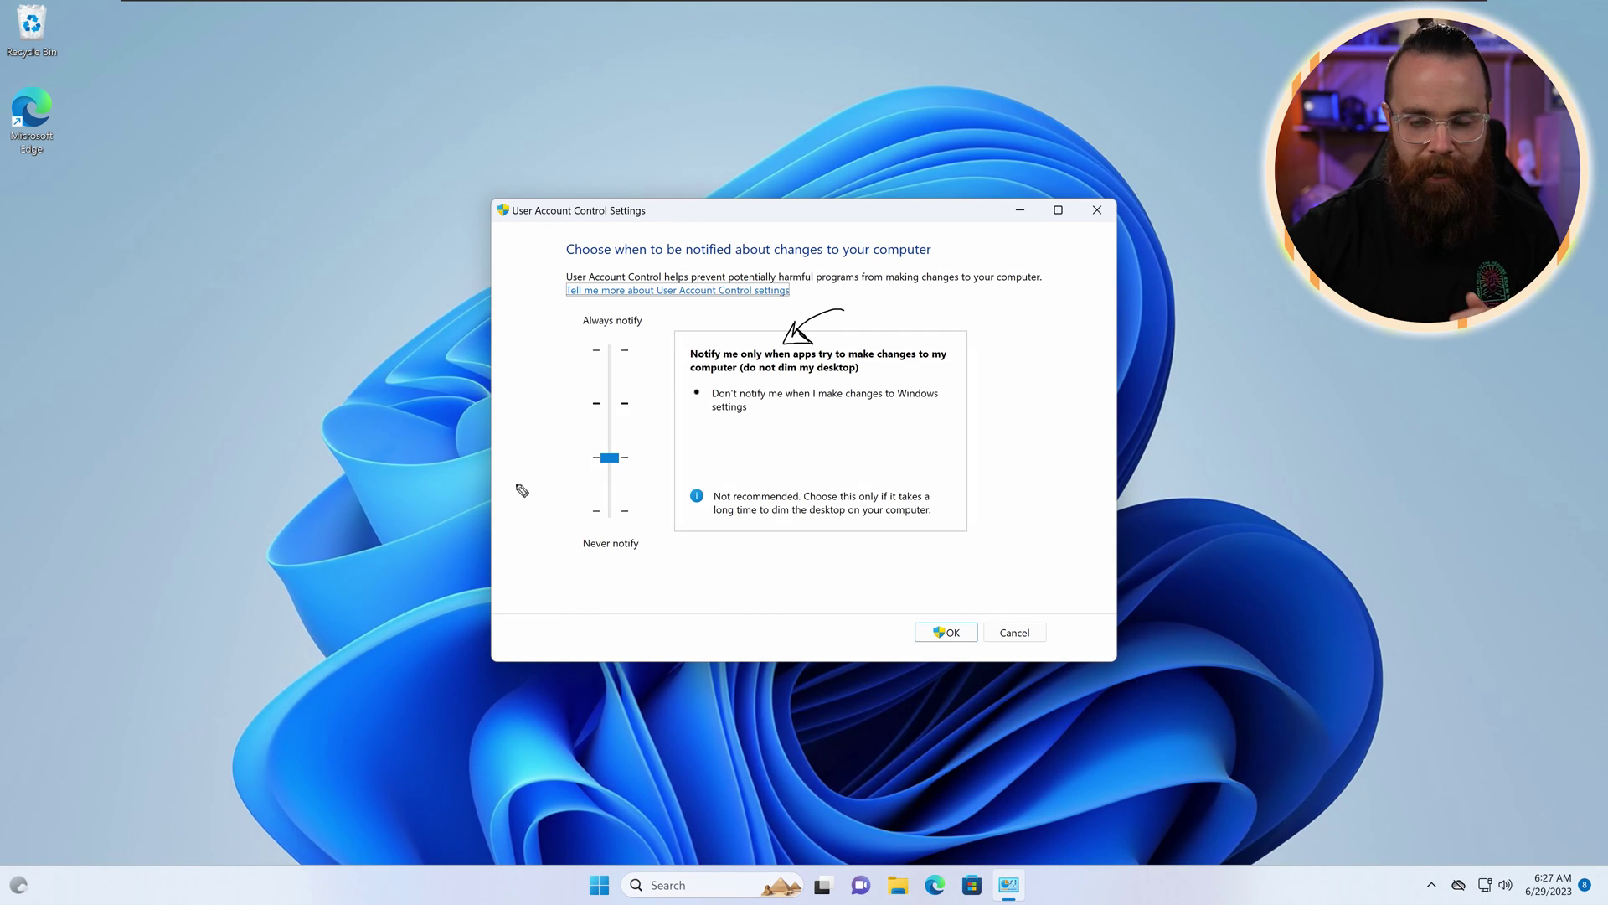
mouse_move(1021, 556)
left_mouse_down()
mouse_move(963, 608)
mouse_move(978, 608)
left_mouse_up()
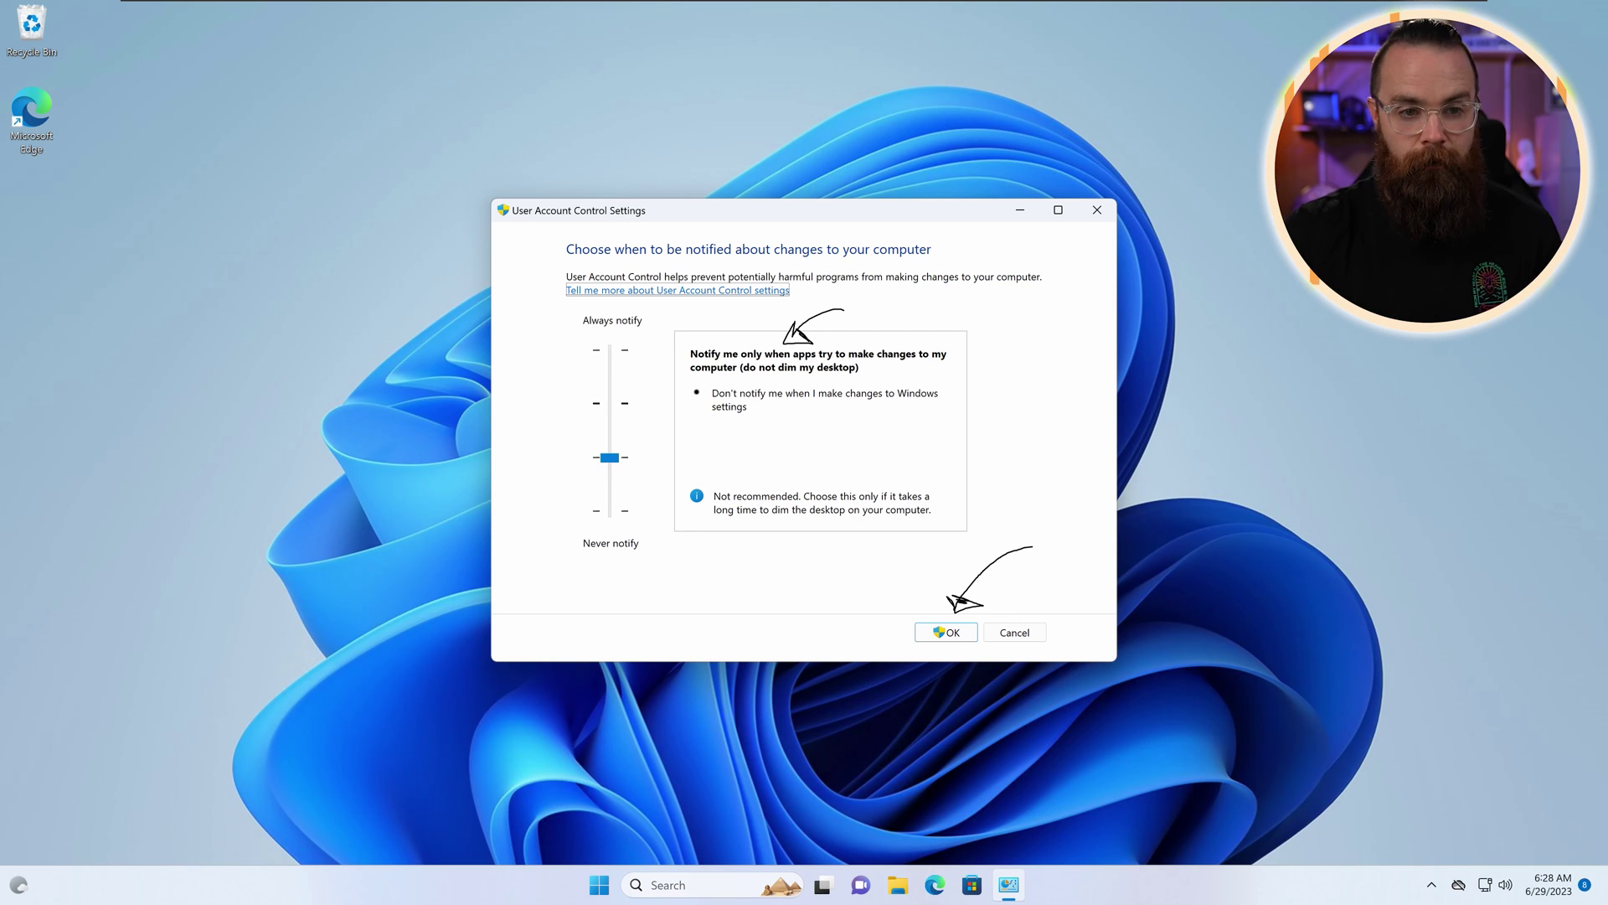
key("Escape")
key("Down")
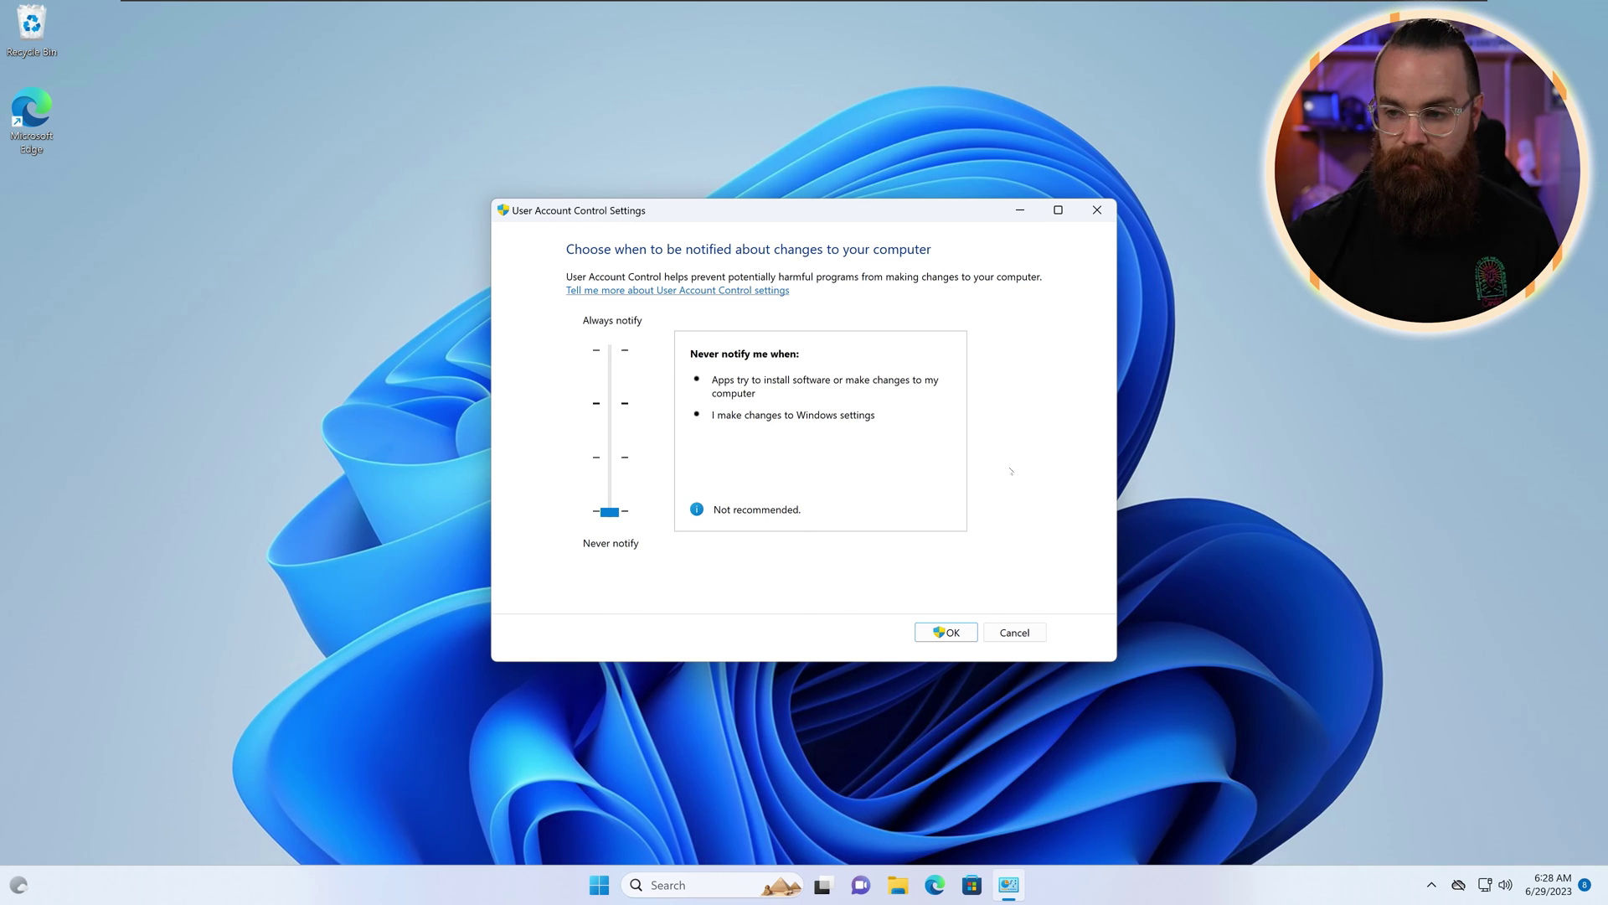
left_click(941, 632)
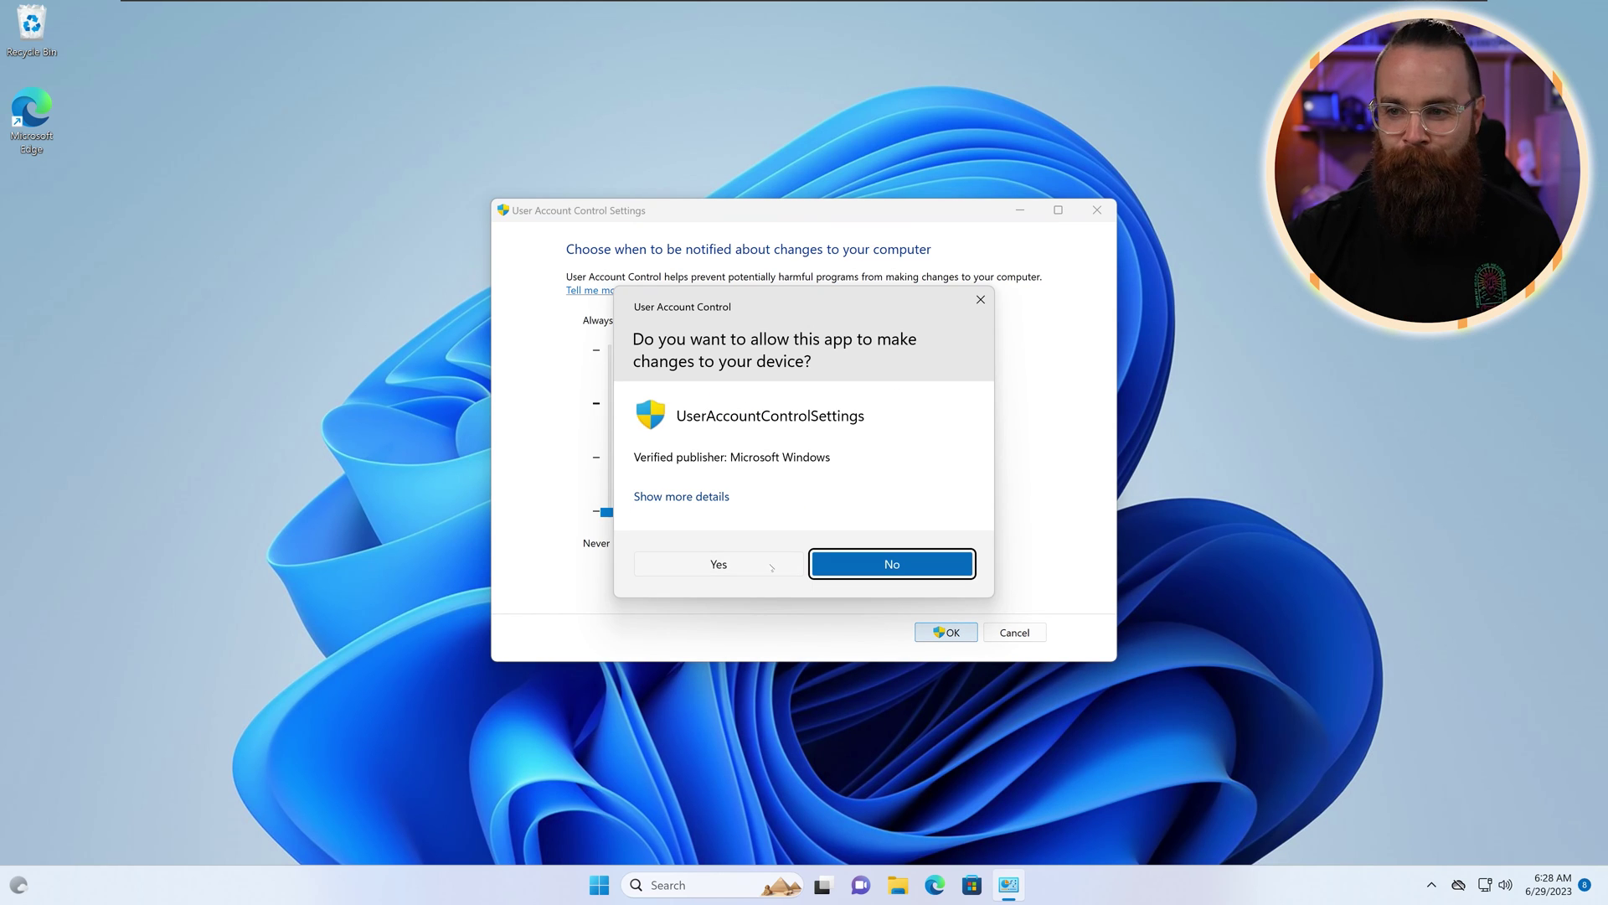
left_click(771, 567)
Step: Search for 'term' and draw an arrow pointing at the Never notify level
left_click(713, 884)
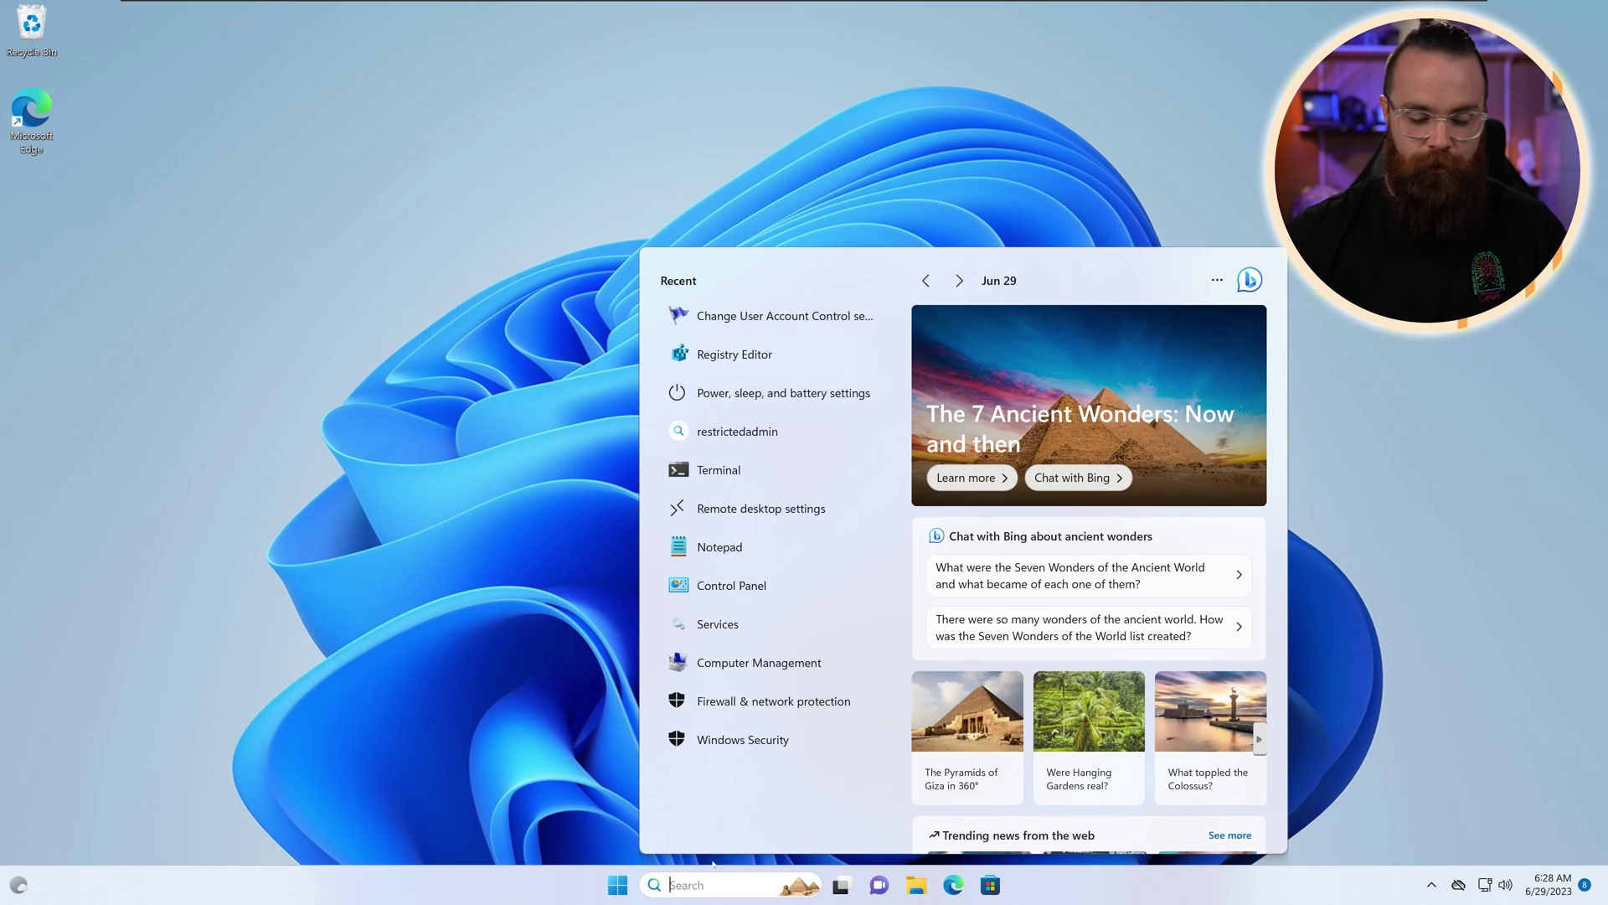
type("term")
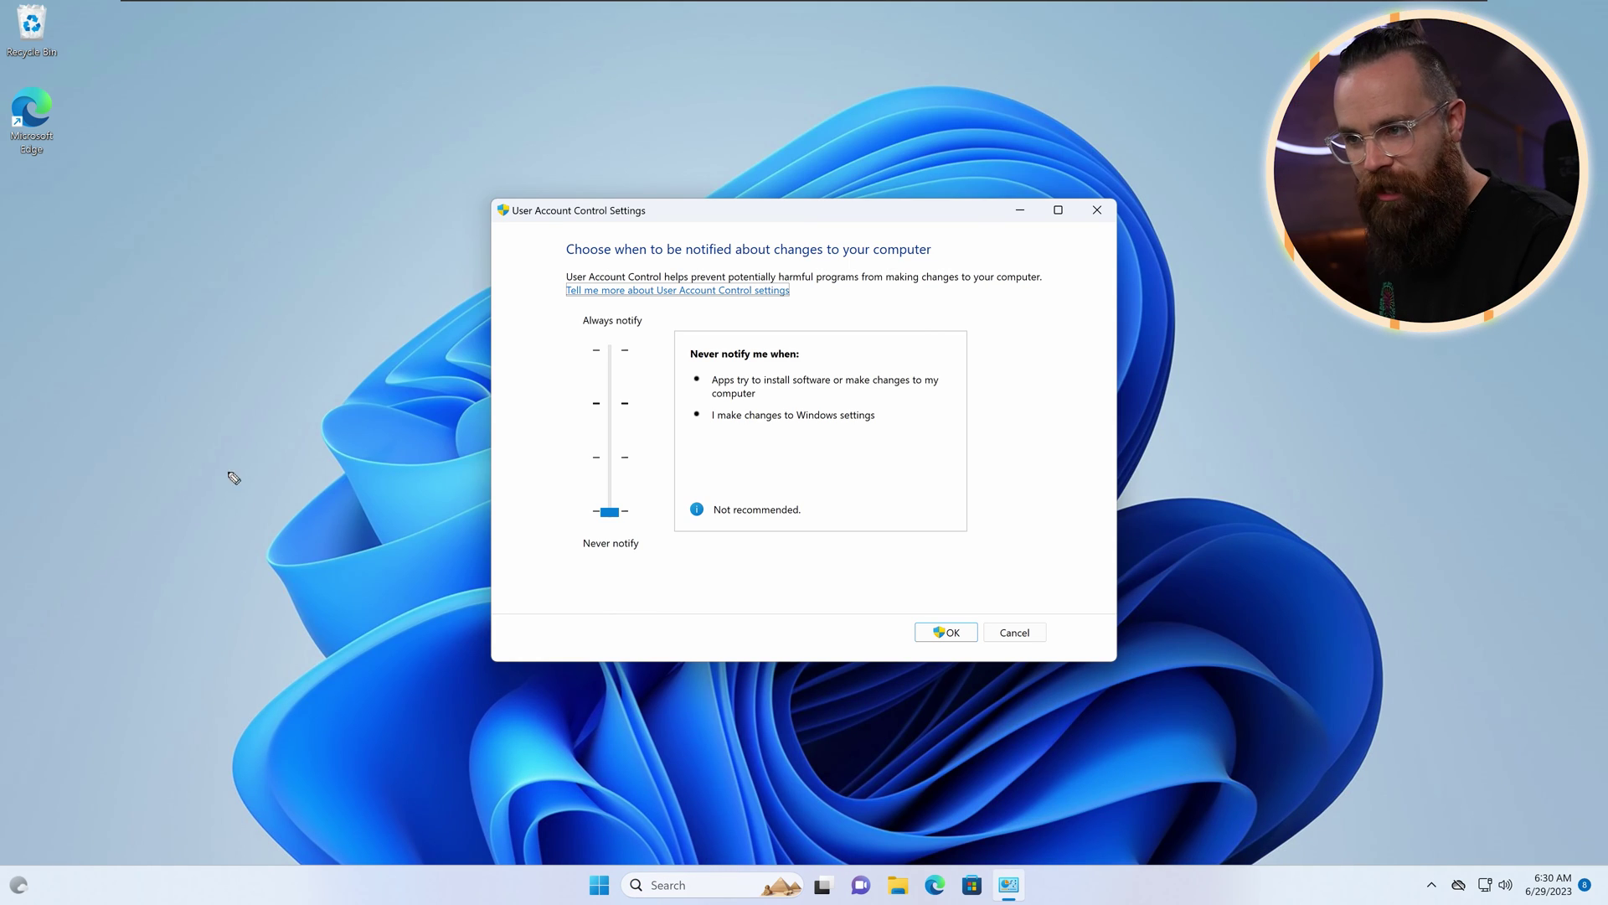
left_click_drag(536, 430, 544, 506)
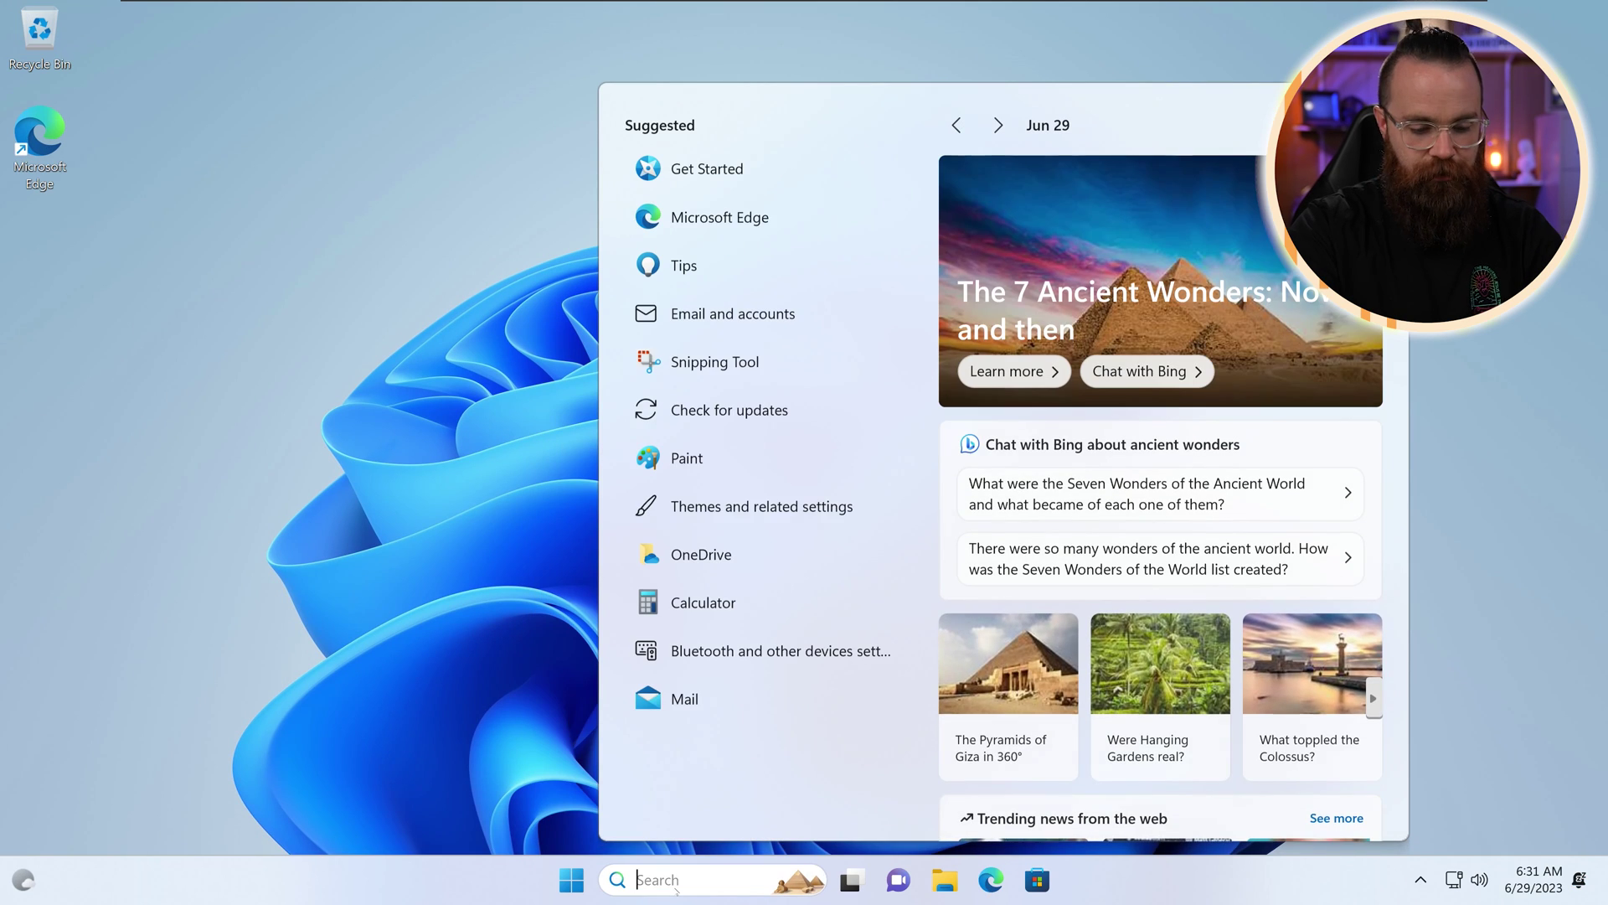
Step: Open the 'uac' settings result and show other accounts on the admin credential prompt
type("uac")
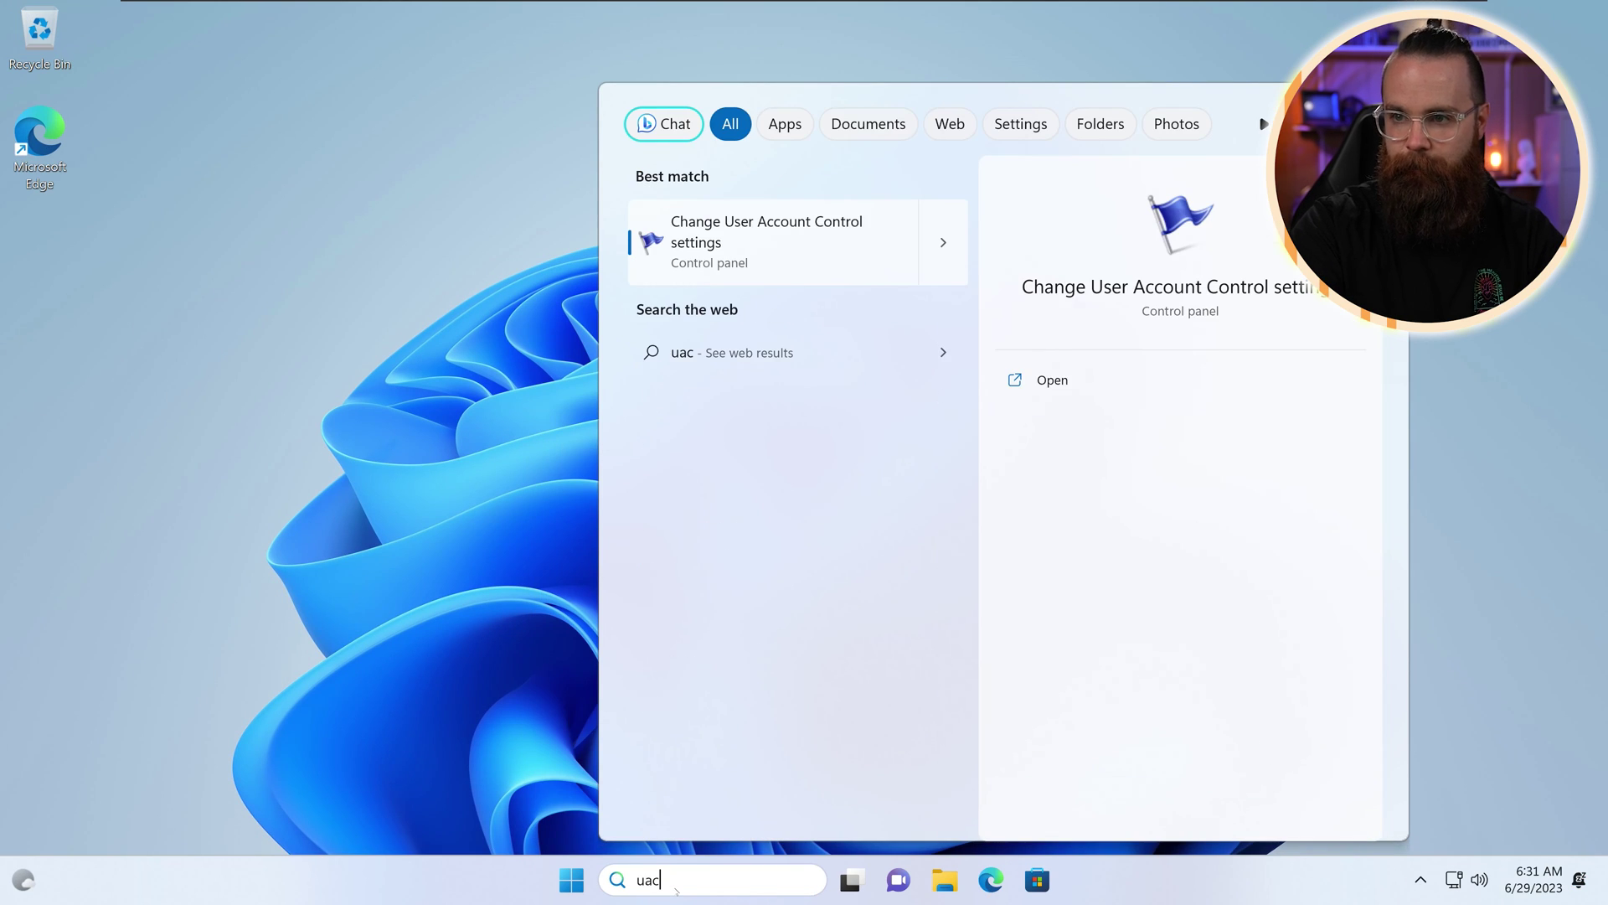
key("Return")
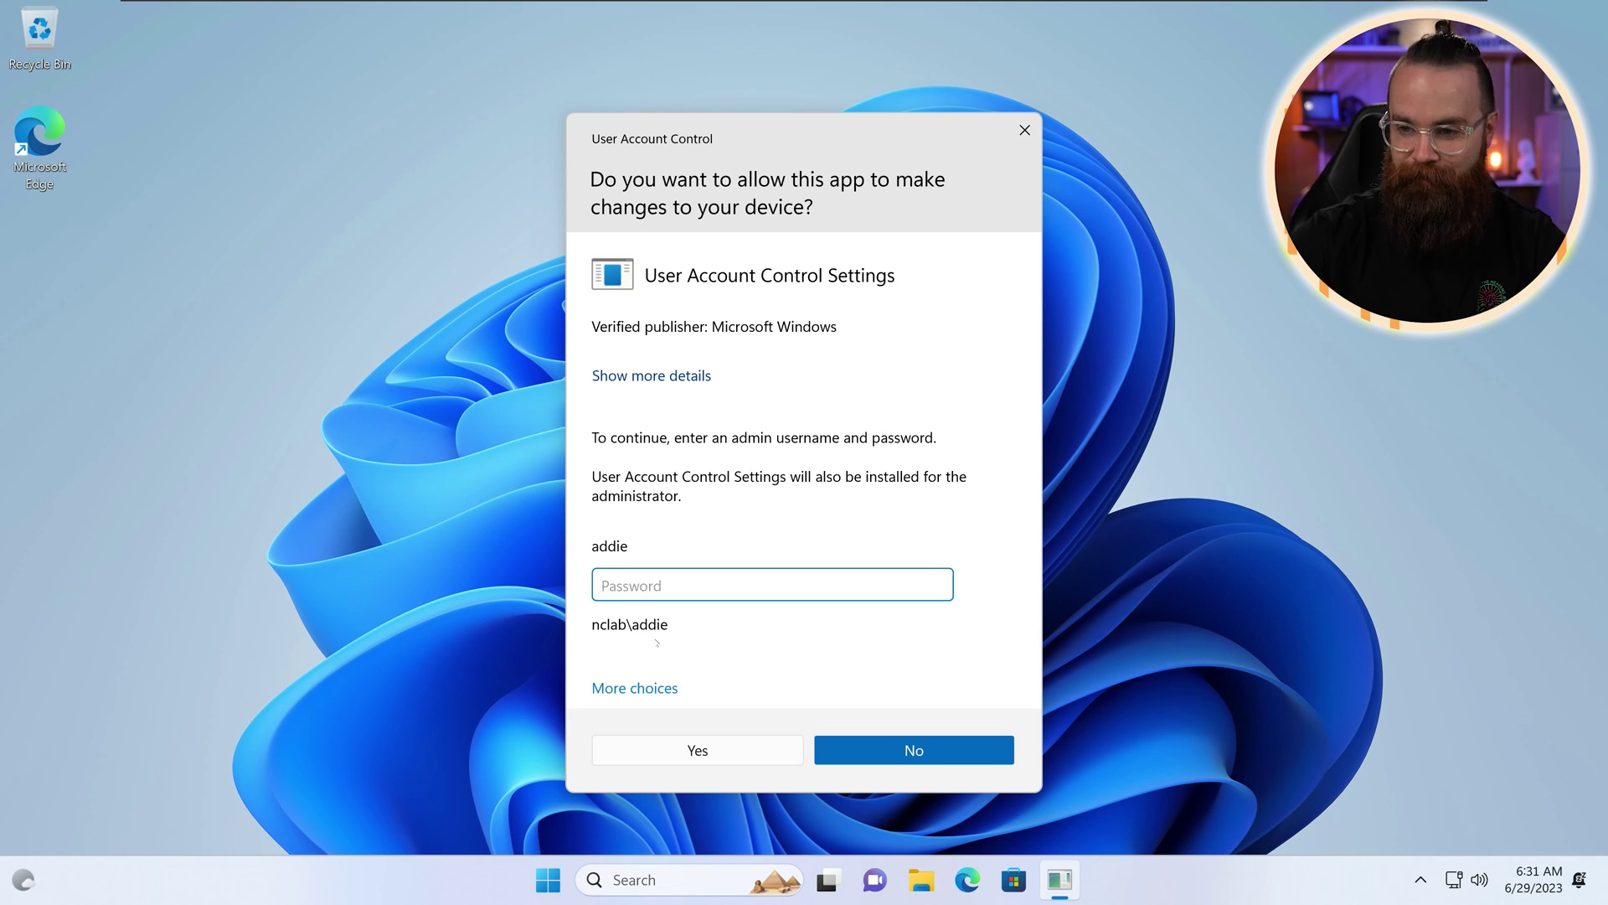
left_click(669, 689)
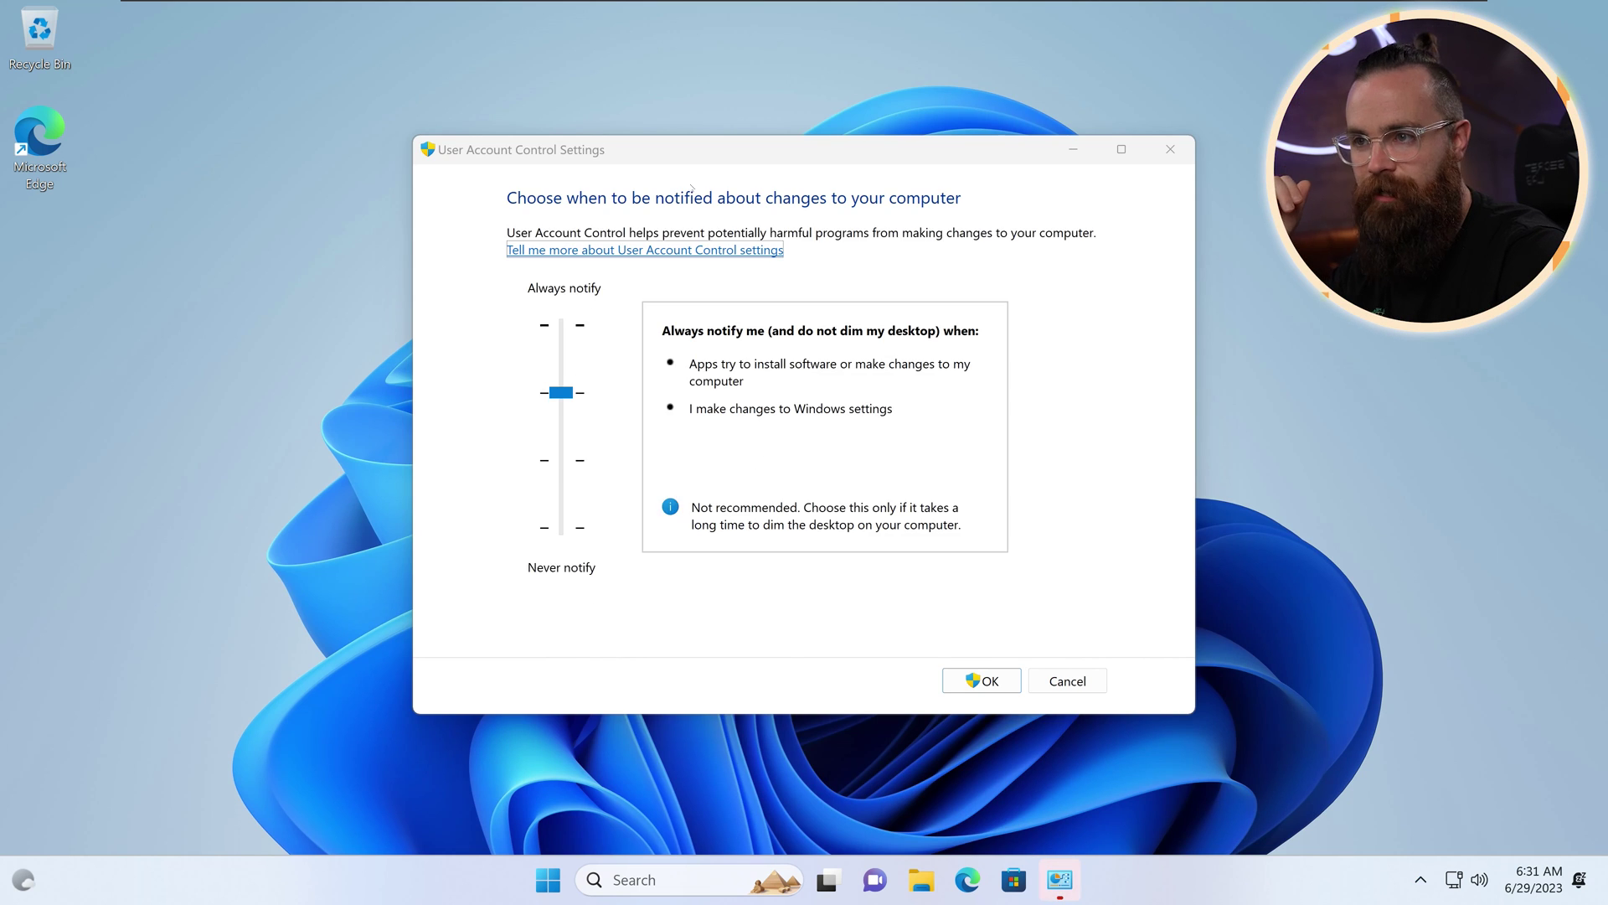
Step: Move the UAC settings window aside and lower the slider two steps to Never notify
left_click_drag(691, 151, 432, 125)
key("Down")
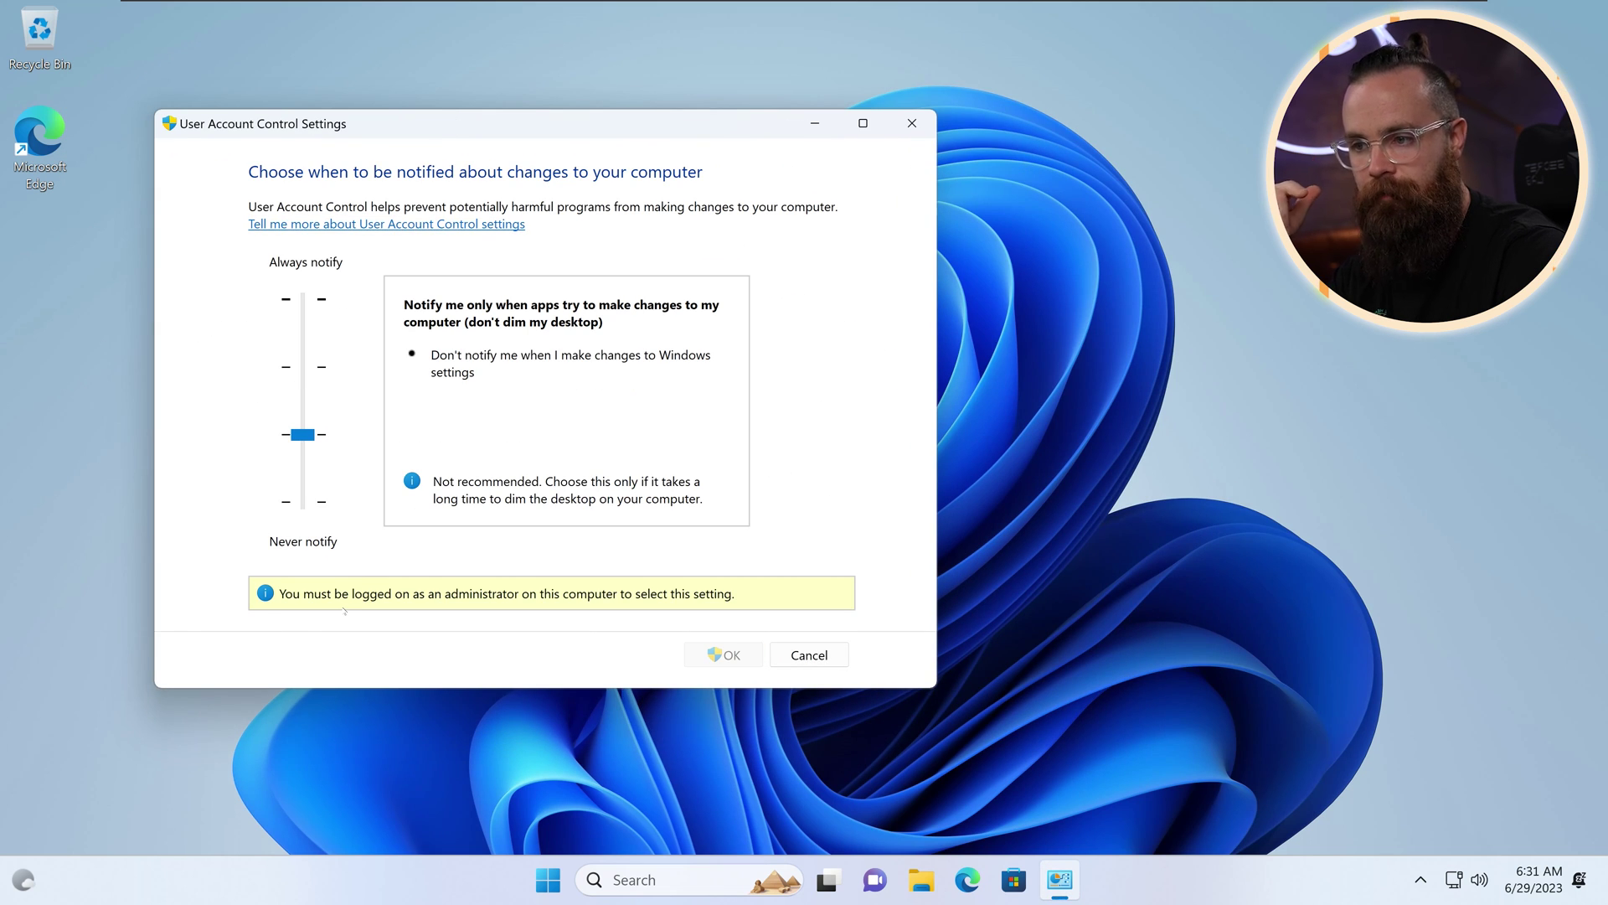
key("Down")
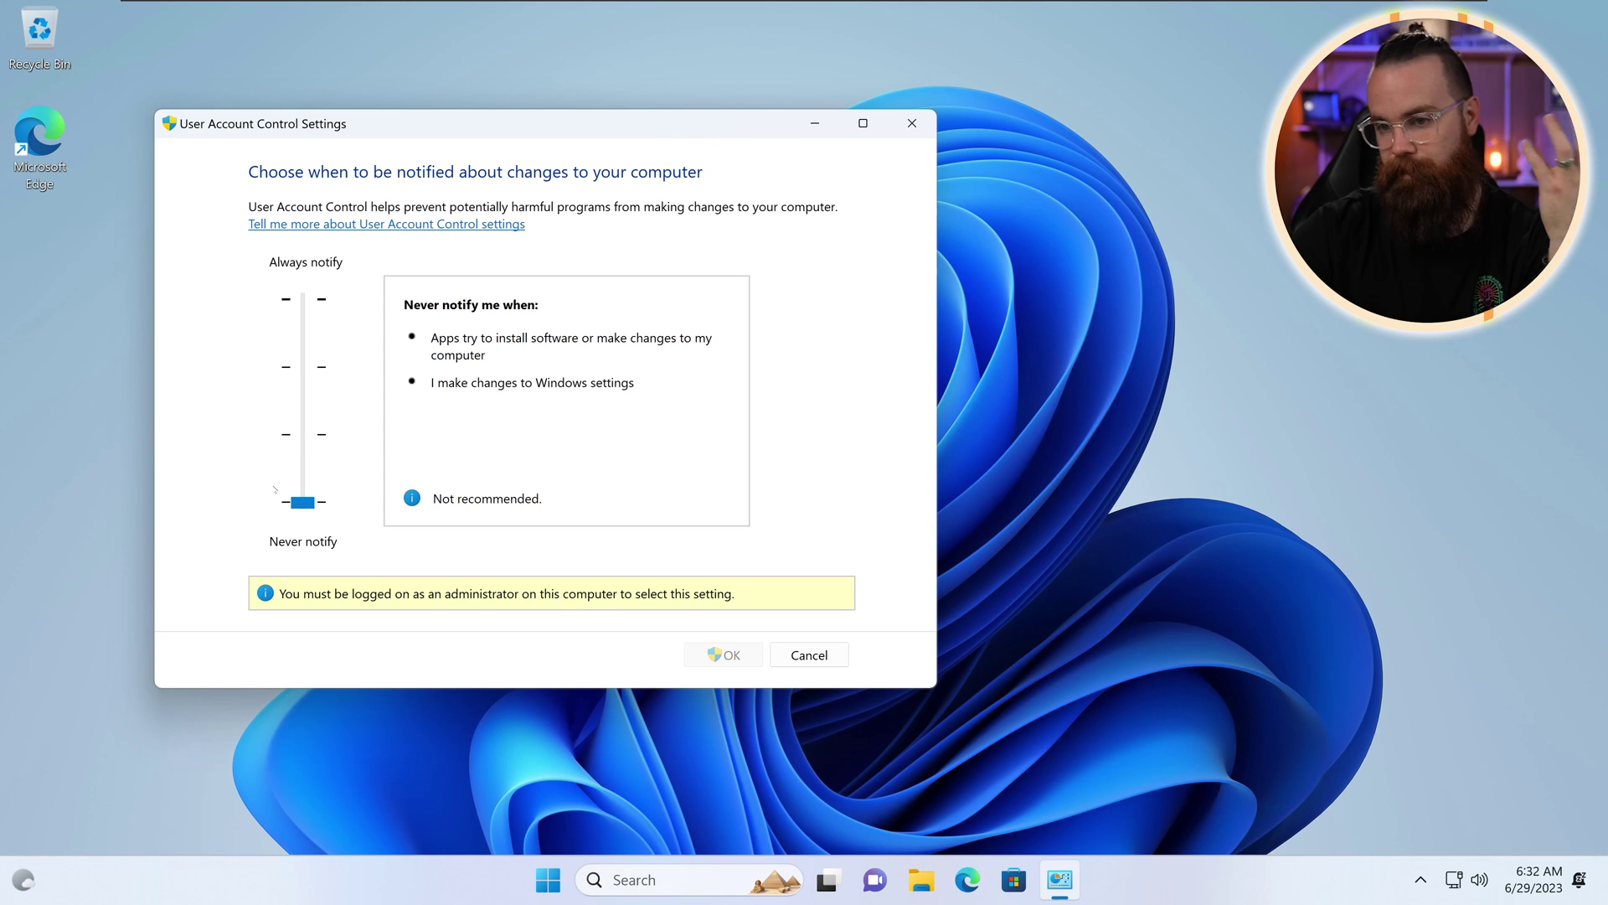